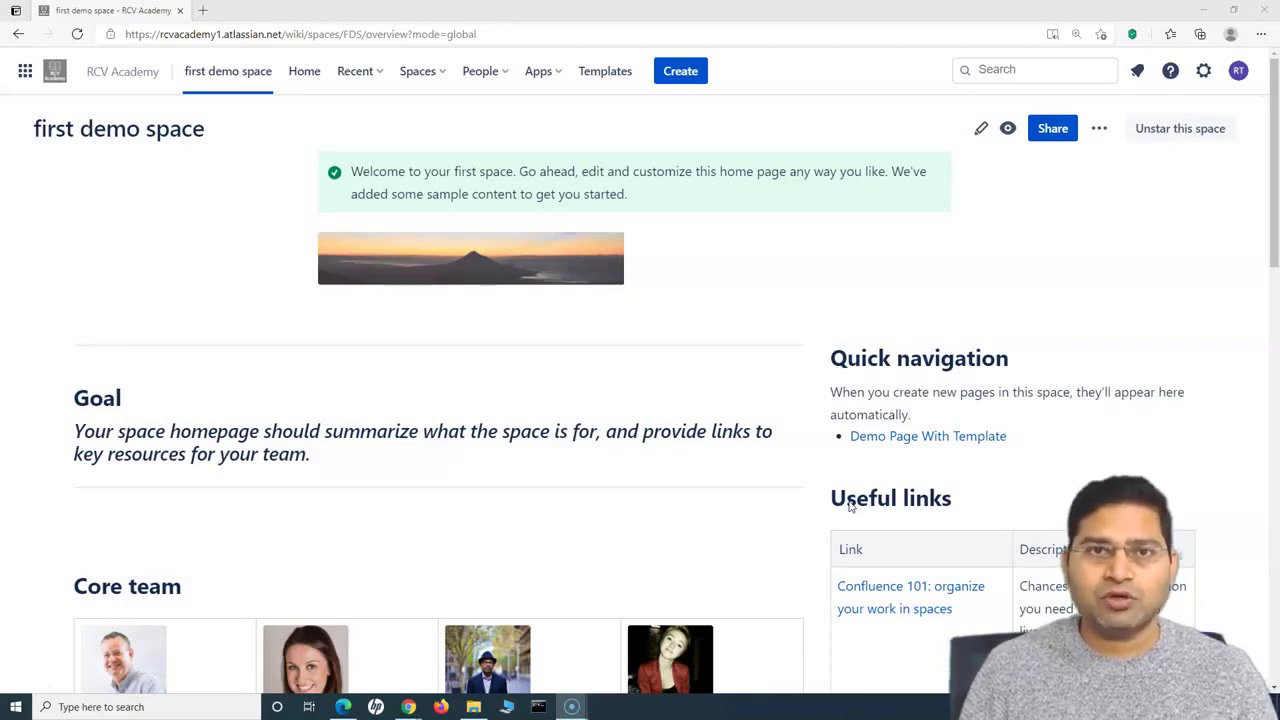
Open sampledoc.docx from the Documents folder in Word.
click(848, 502)
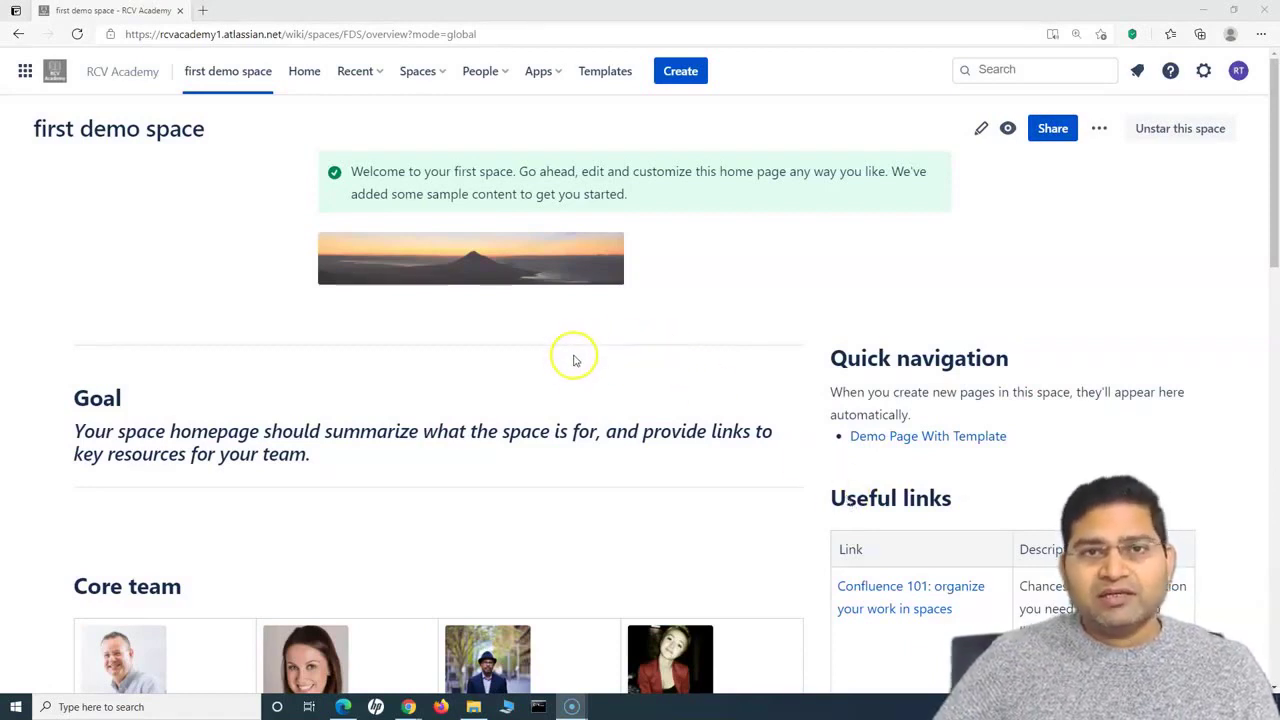
click(473, 707)
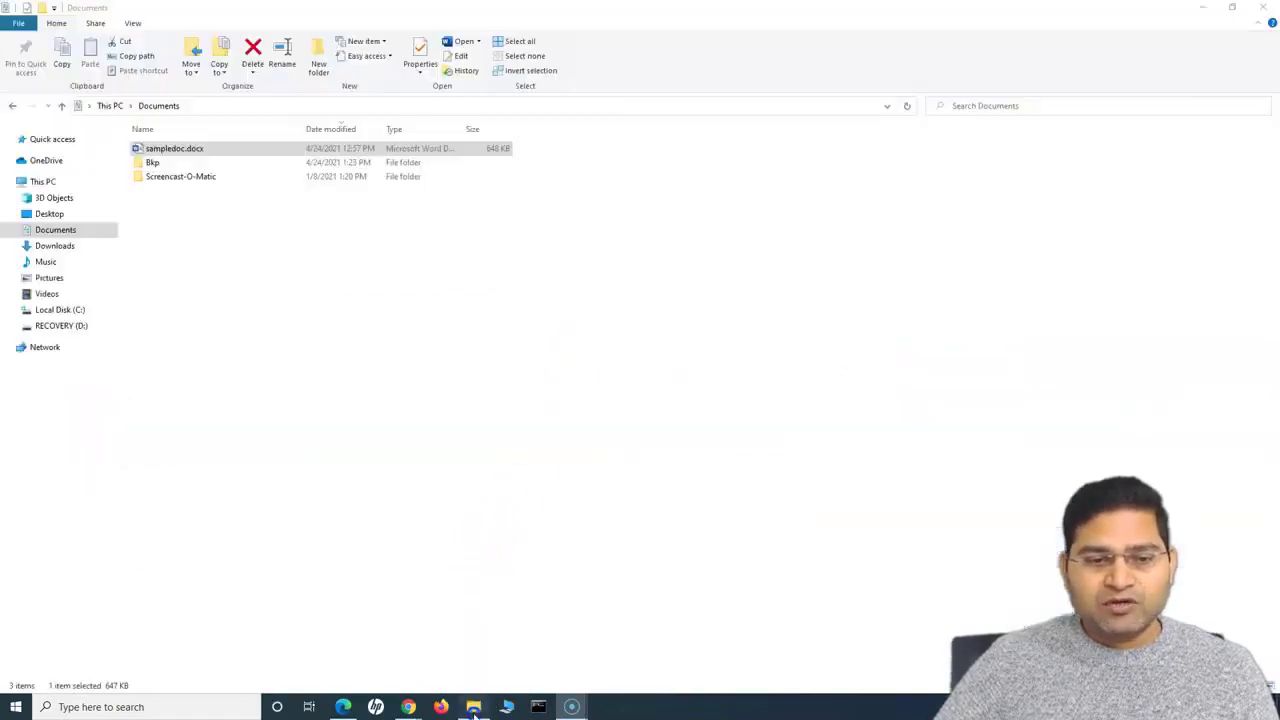
double_click(222, 153)
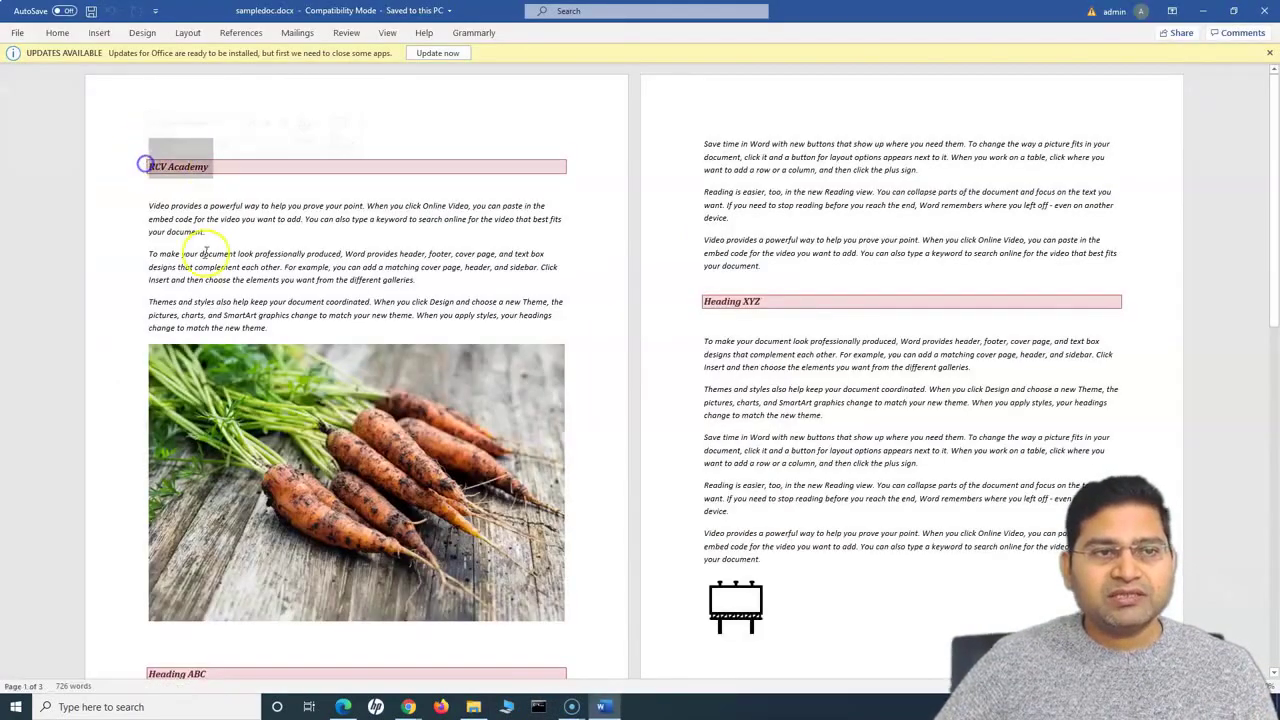
Examine the headings, paragraphs and images throughout the sample Word document.
scroll(300, 300, down, 1)
click(254, 318)
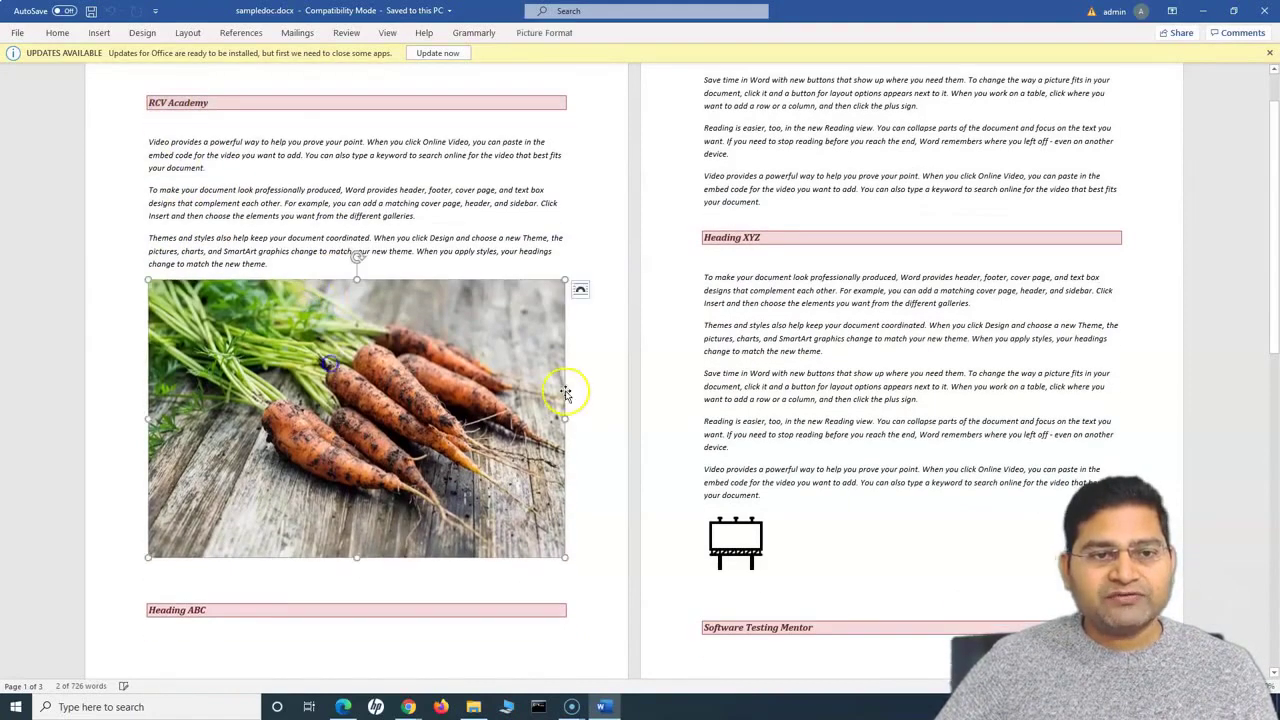
scroll(352, 251, down, 2)
click(736, 440)
scroll(829, 386, down, 3)
scroll(871, 386, up, 3)
click(787, 313)
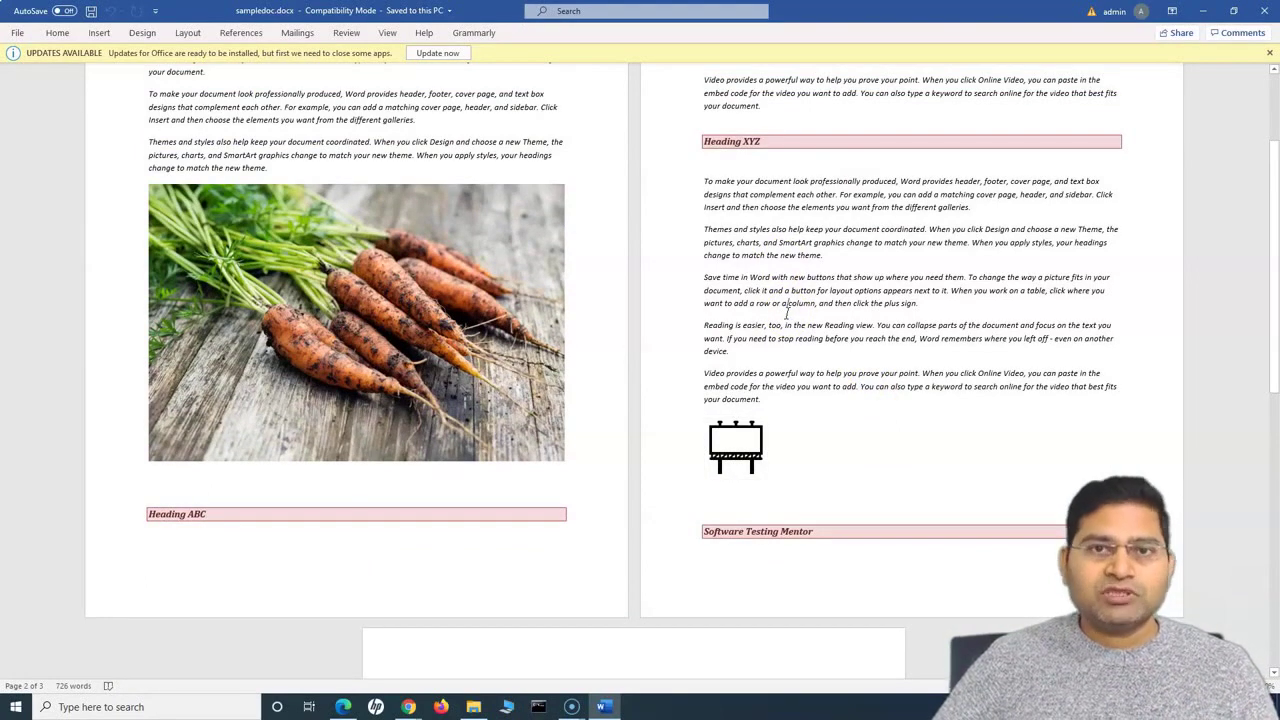
click(785, 316)
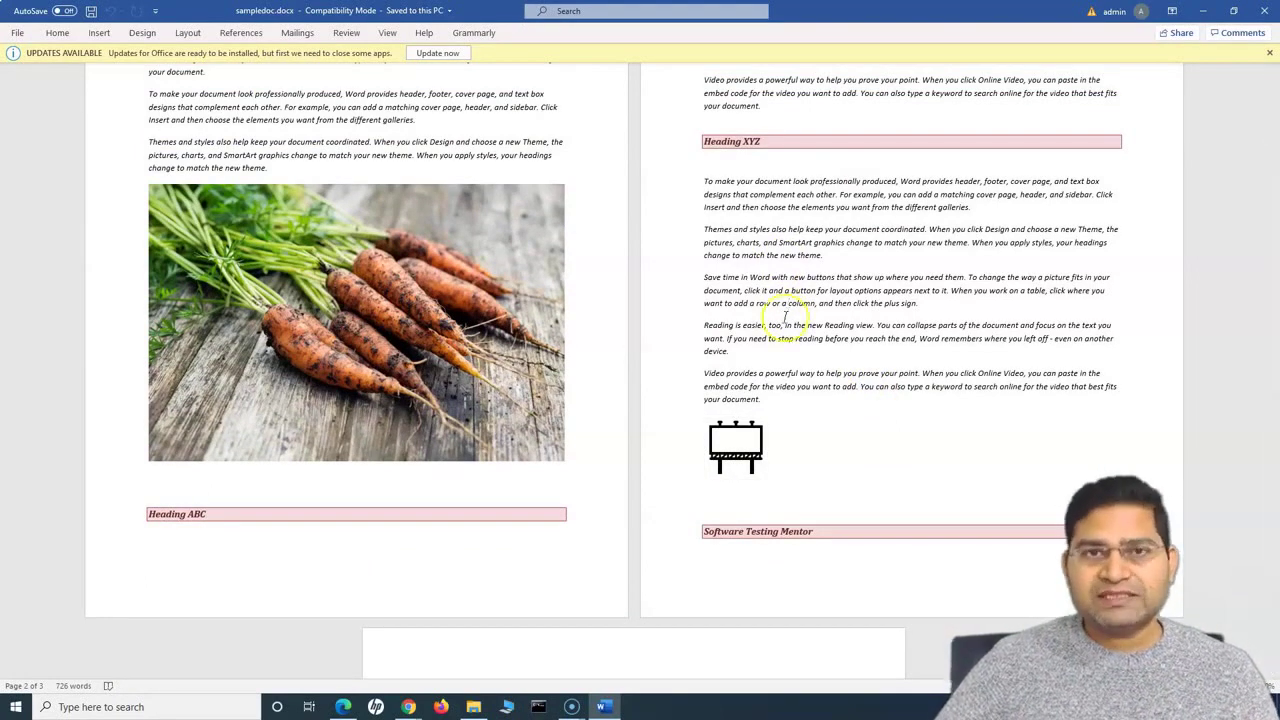
scroll(760, 350, up, 3)
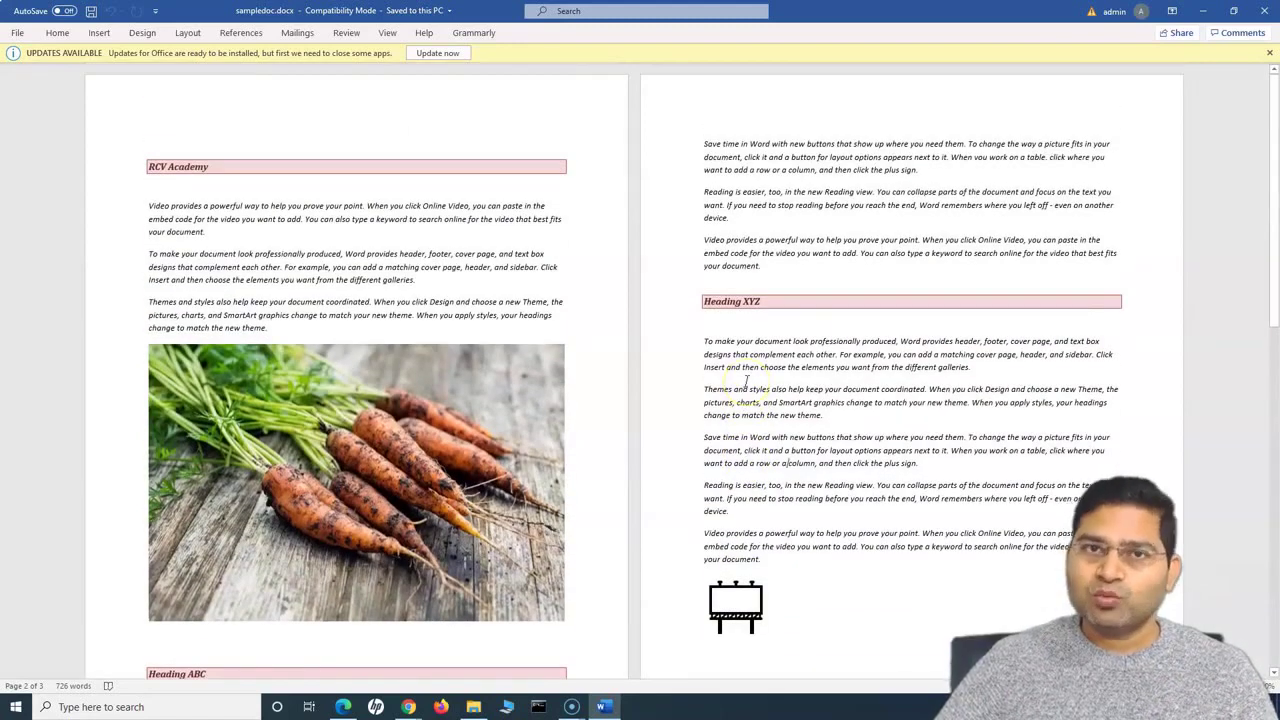
Close sampledoc.docx and switch back to Confluence in the Edge browser.
click(1210, 11)
click(1264, 11)
click(345, 700)
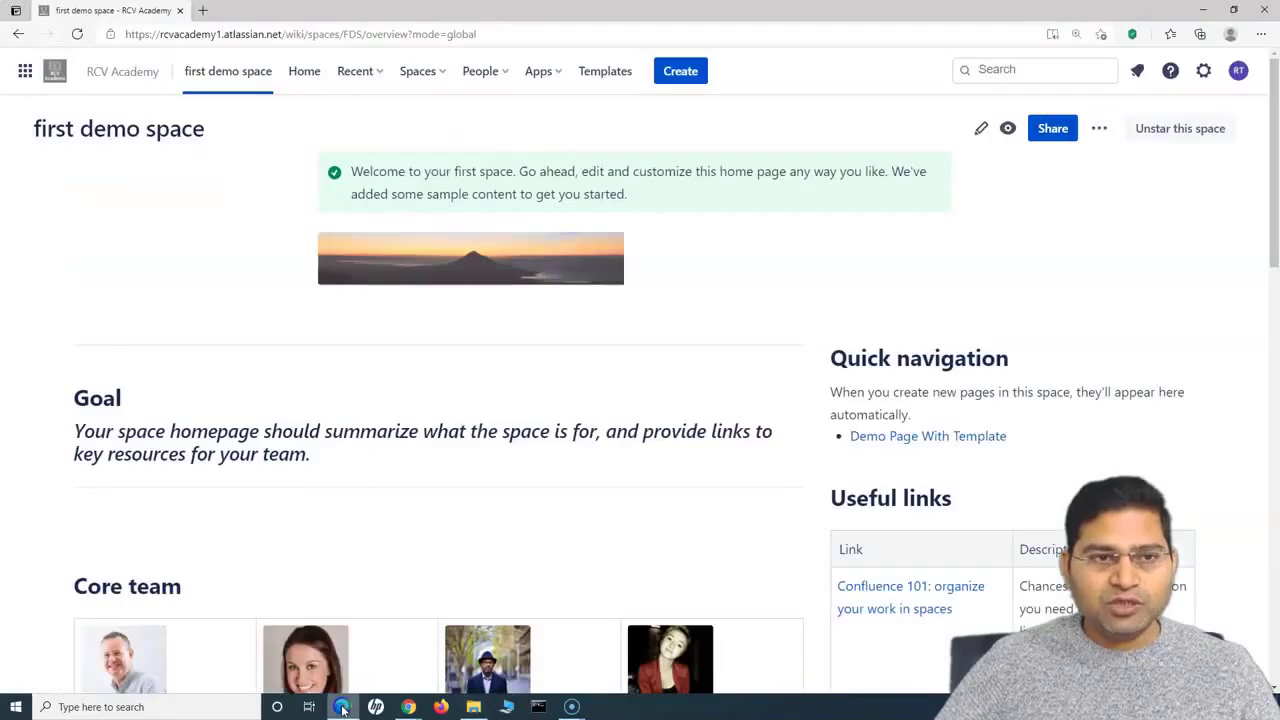
Open the RCV Academy Knowledge Base space from the Confluence home page and start importing a Word document from its overview page.
click(302, 78)
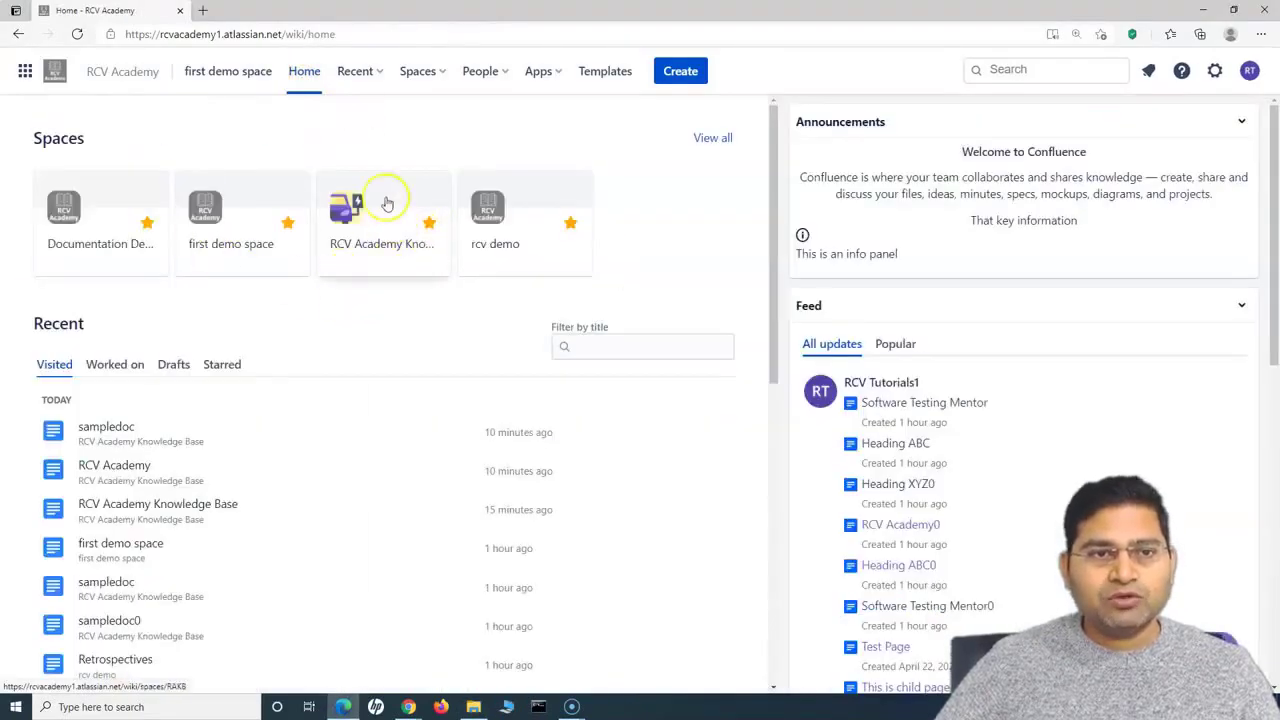
click(380, 250)
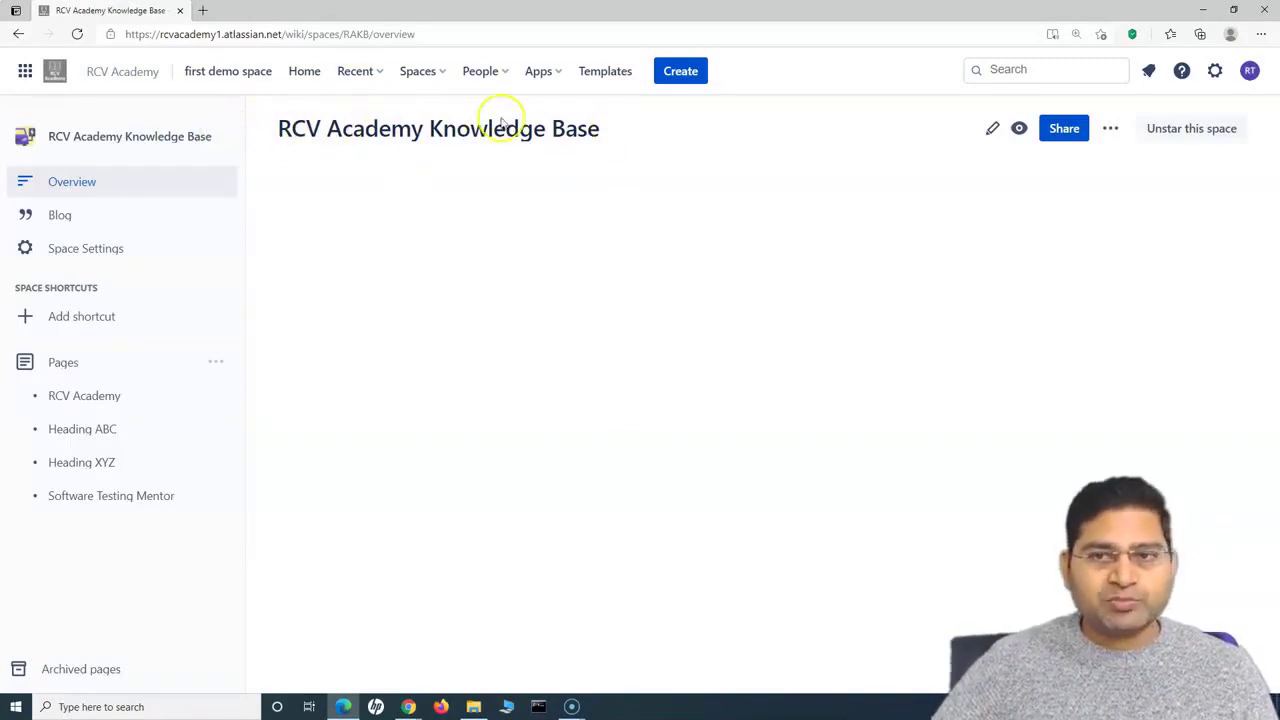
click(1111, 131)
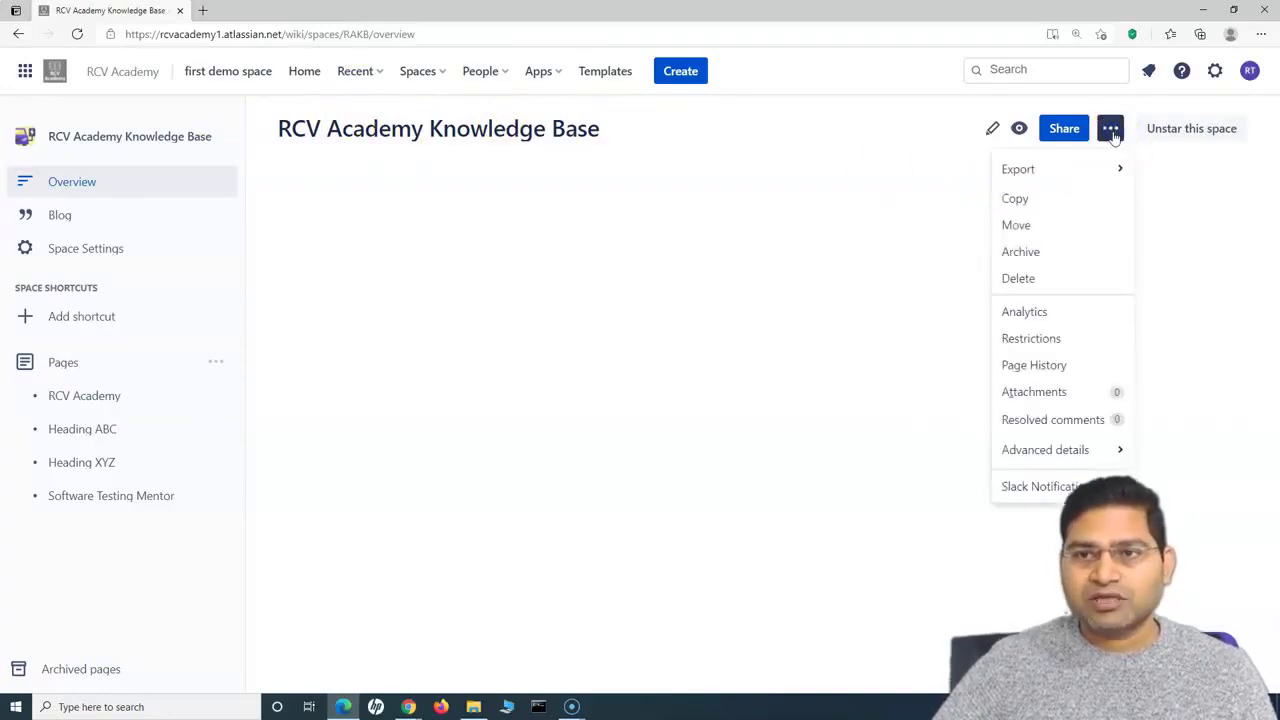
mouse_move(1081, 455)
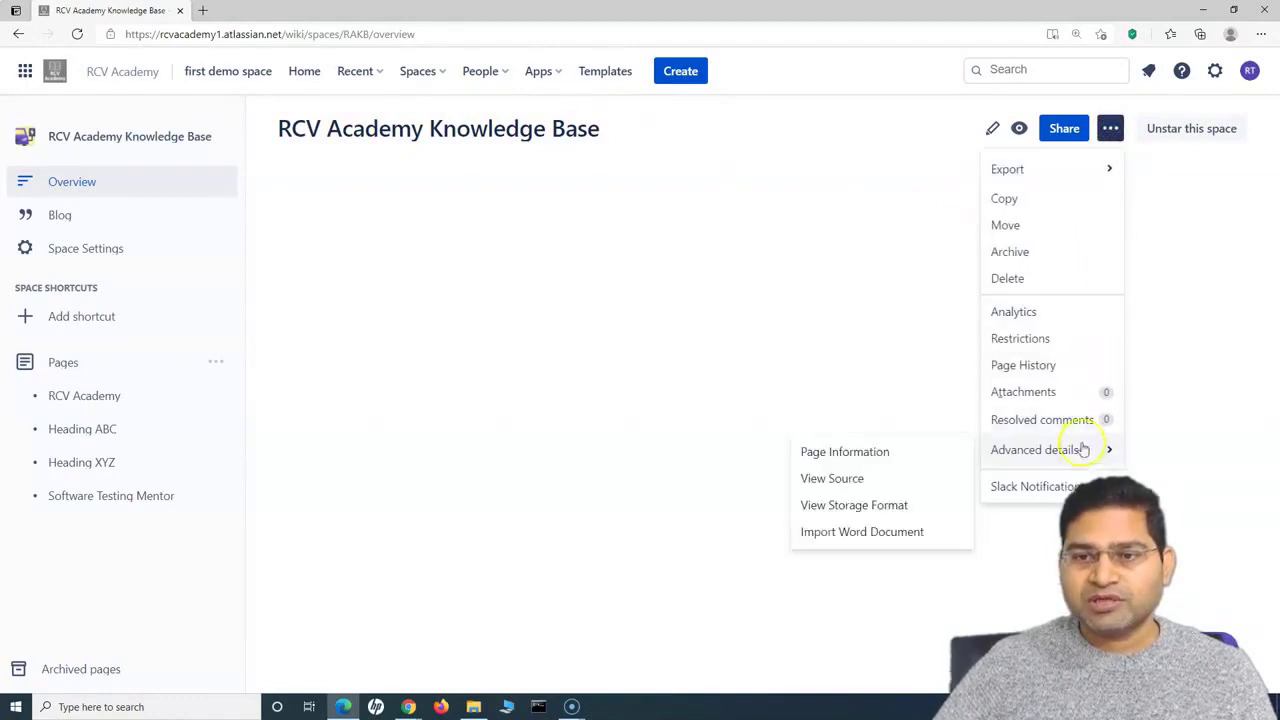
click(892, 540)
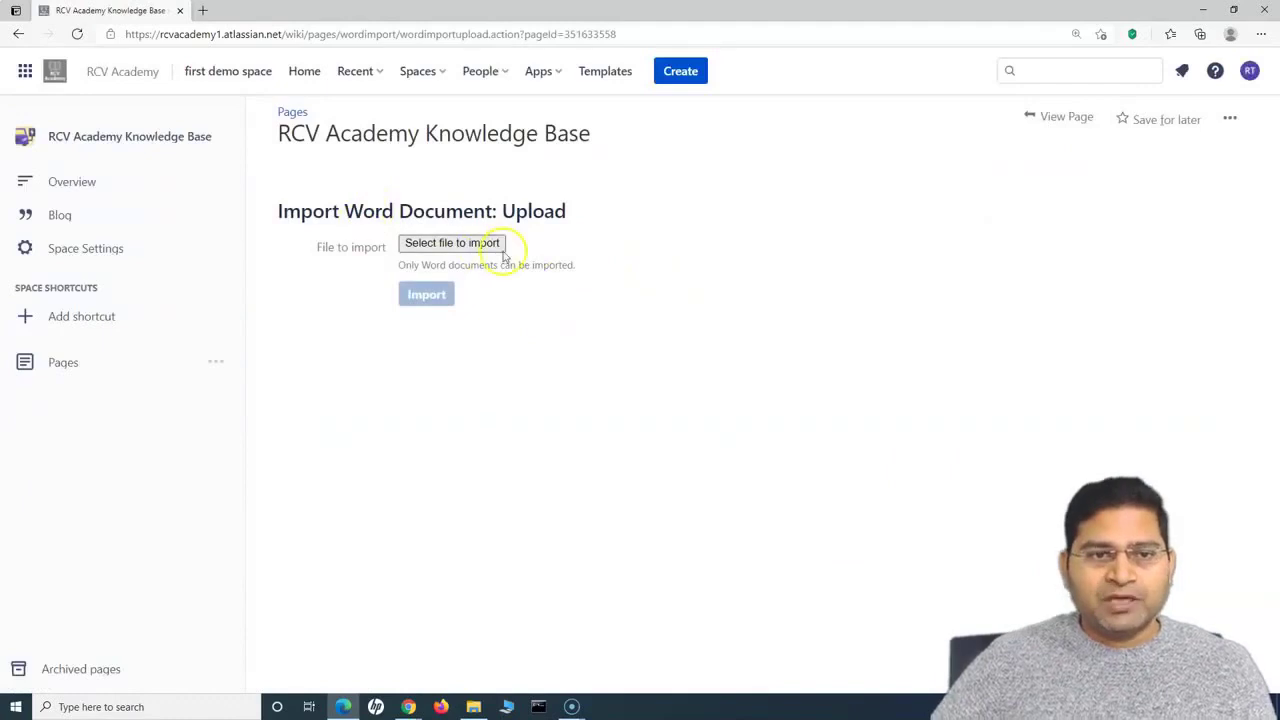
Upload sampledoc.docx as the file to import and proceed to the import configuration.
click(466, 248)
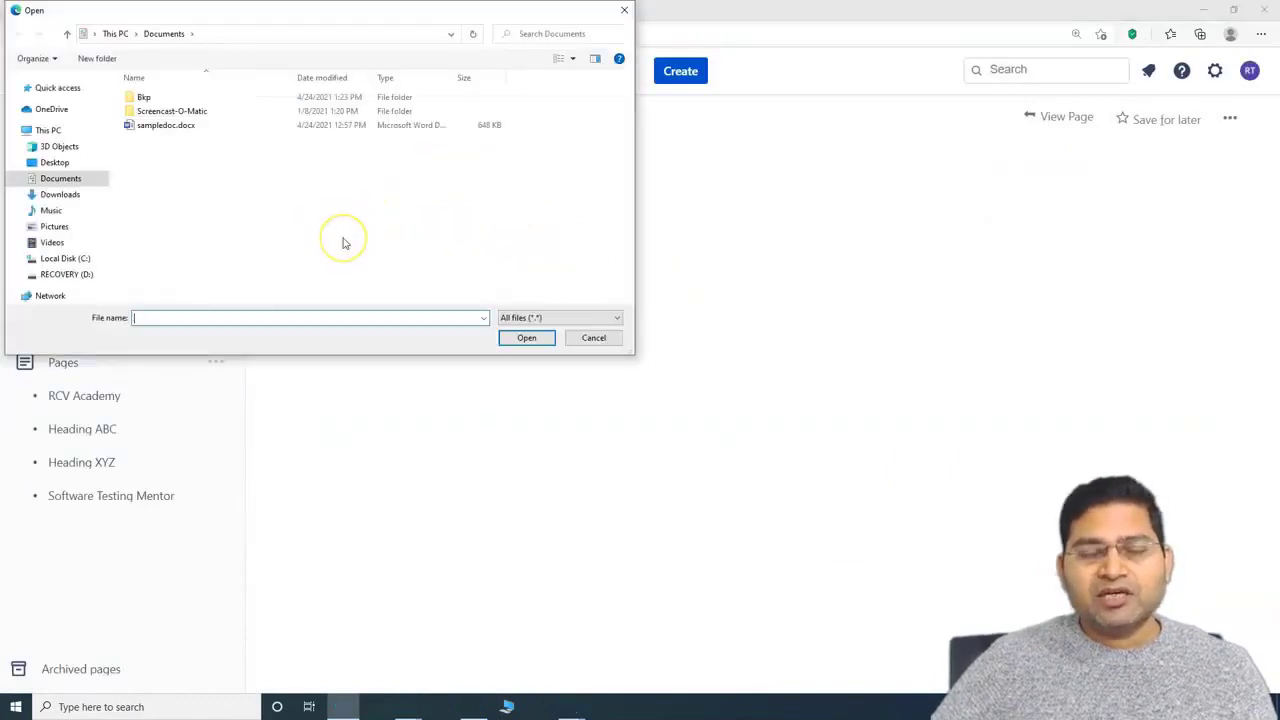
click(165, 133)
click(526, 338)
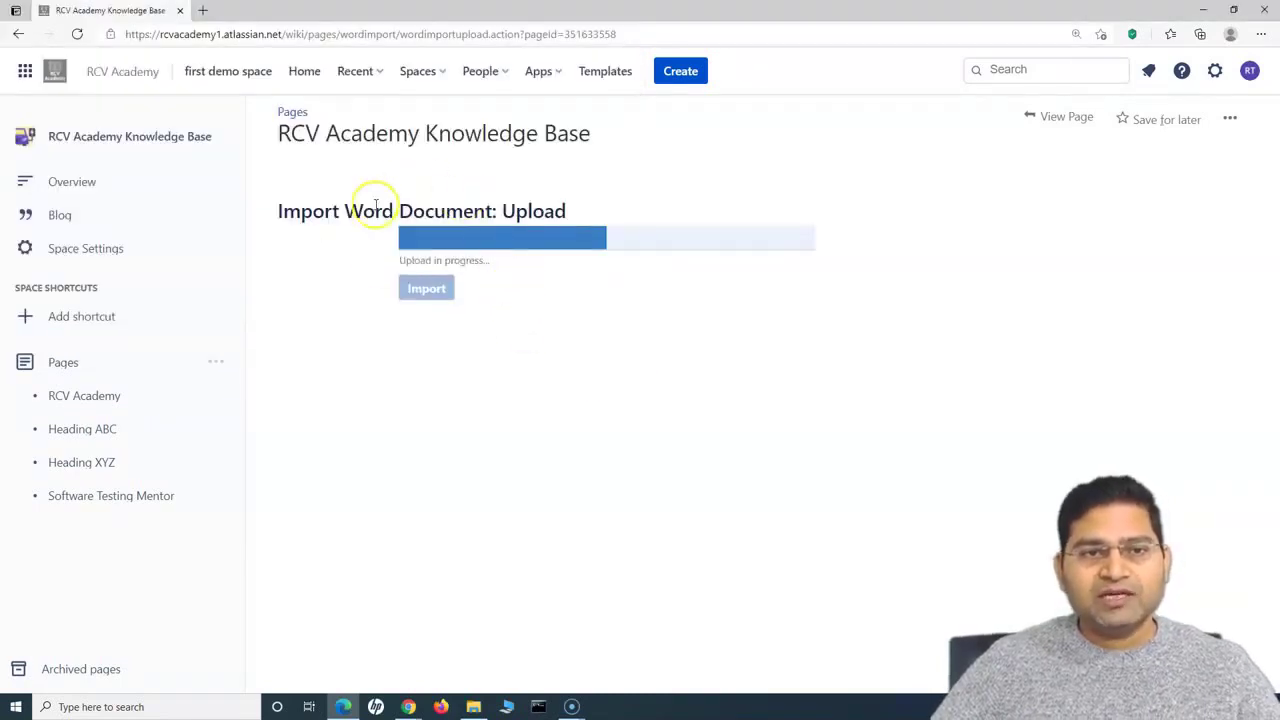
drag(402, 260, 761, 260)
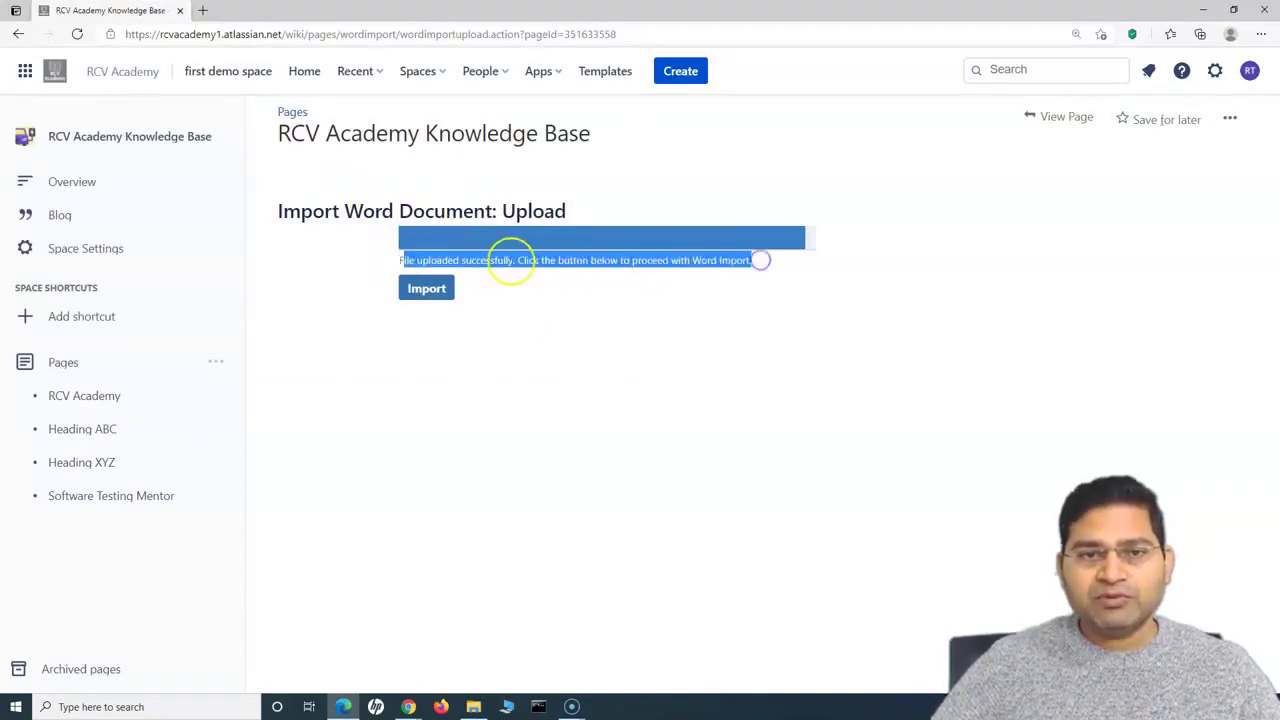
click(512, 315)
click(427, 290)
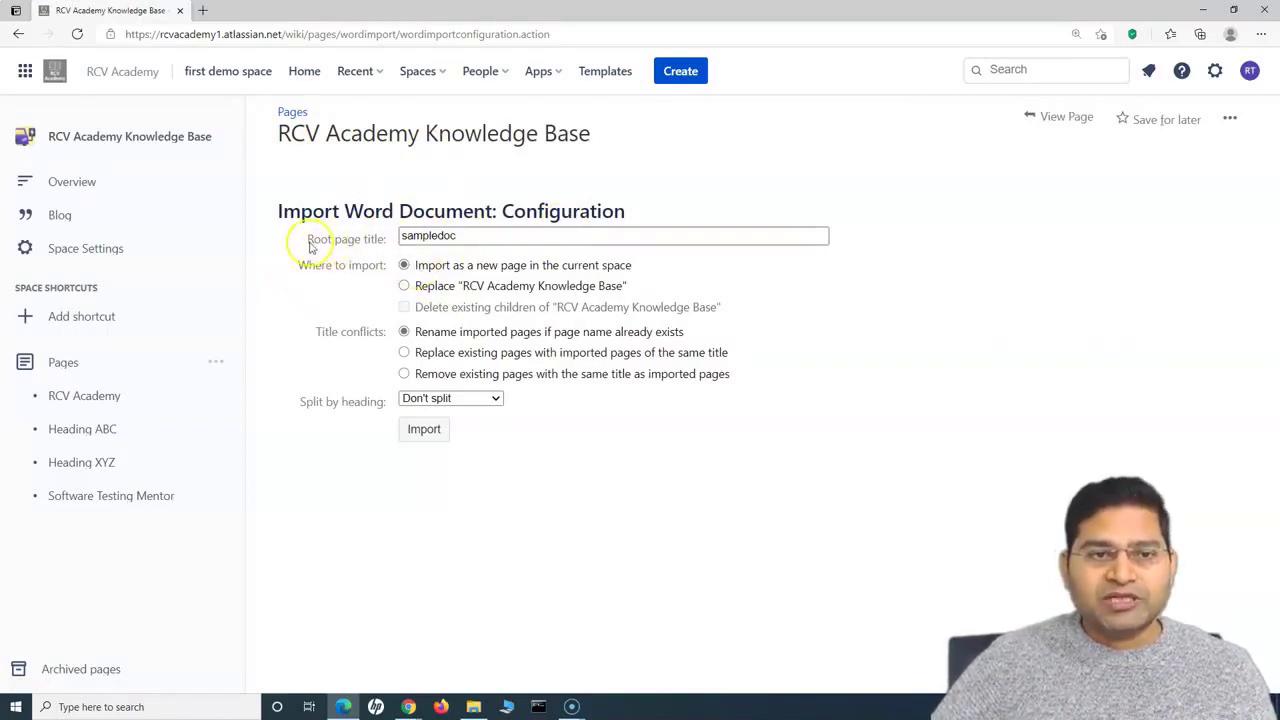
Check the root page title in the Word import configuration.
drag(308, 240, 381, 240)
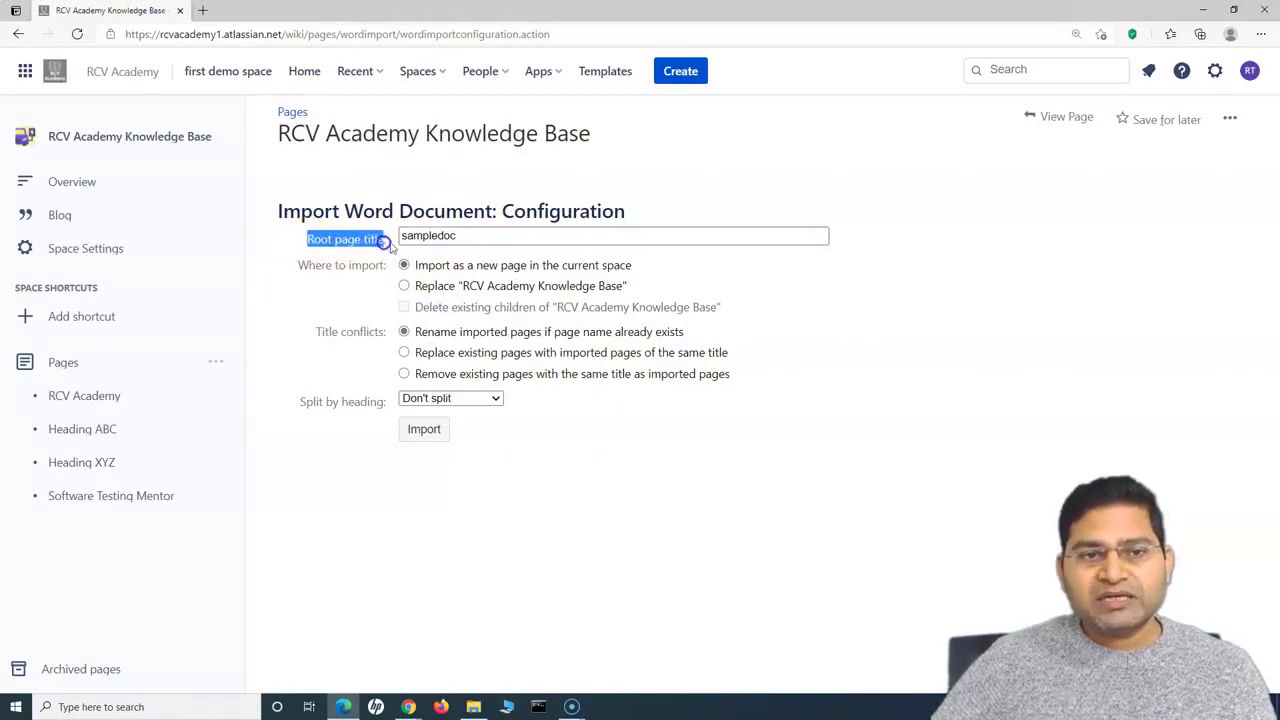
drag(471, 236, 400, 236)
click(508, 235)
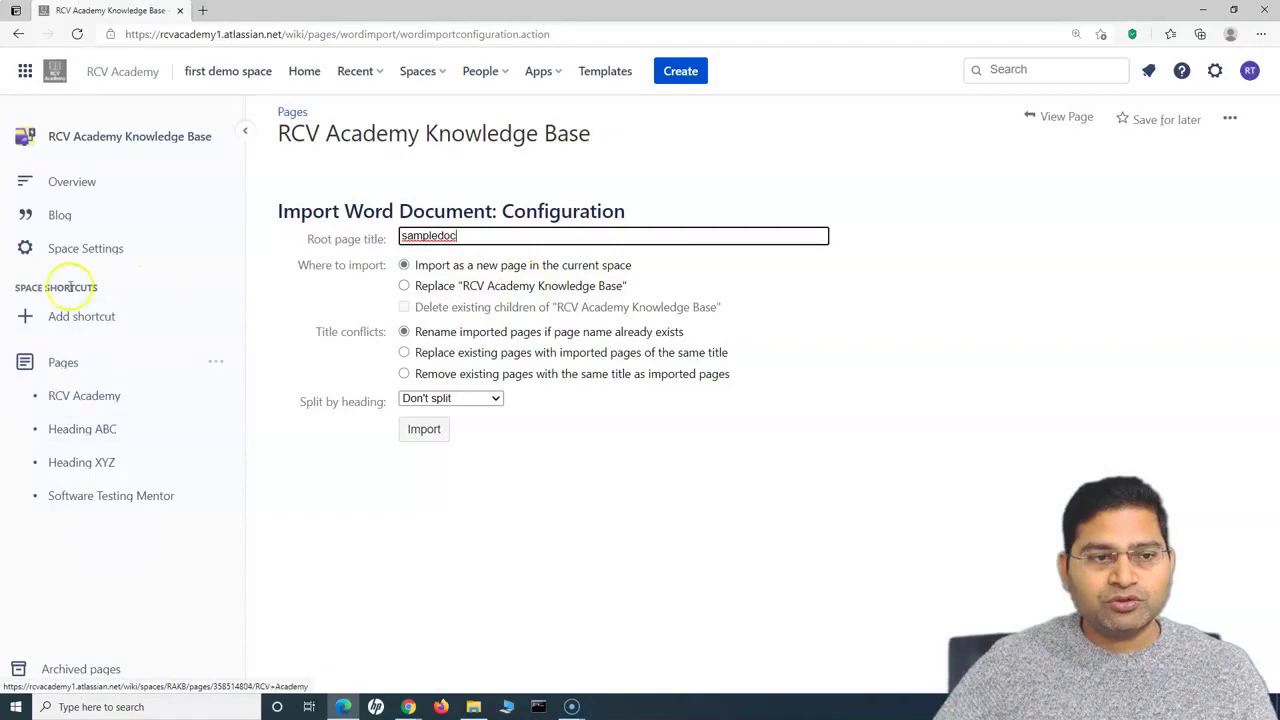
Try replacing "RCV Academy Knowledge Base" and deleting its existing children, and revert to importing as a new page in the current space.
click(404, 286)
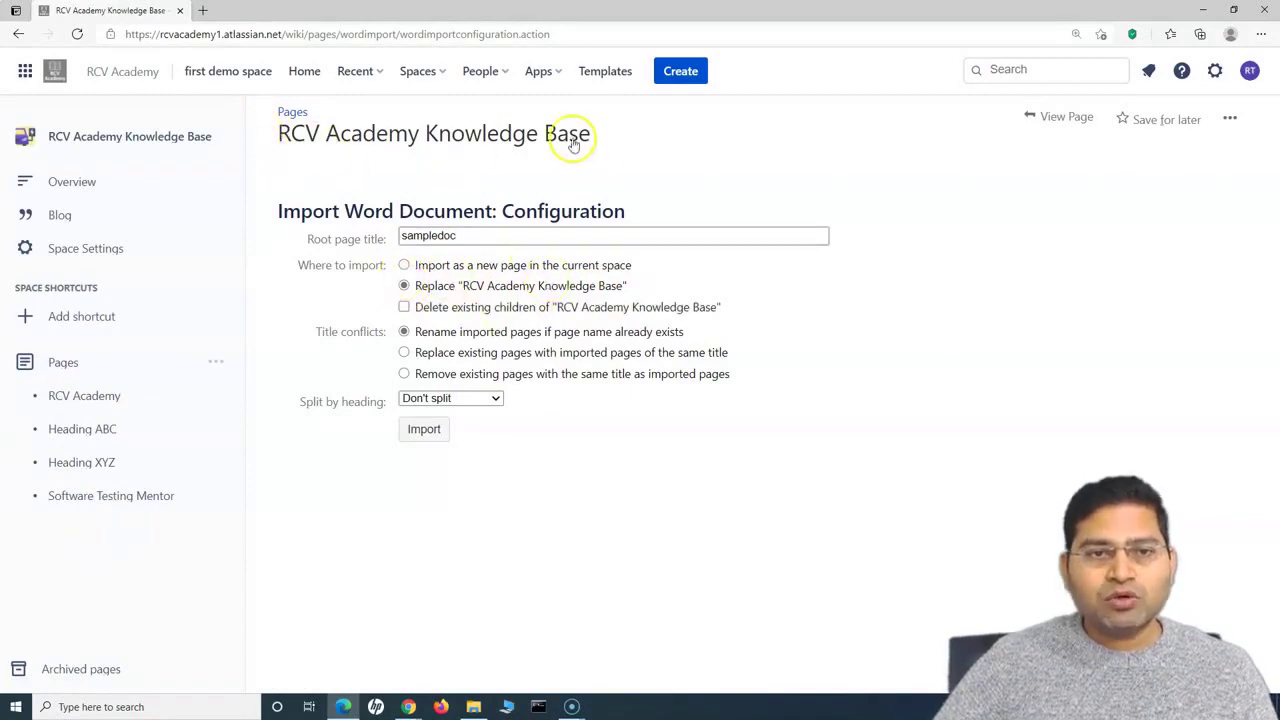
click(404, 307)
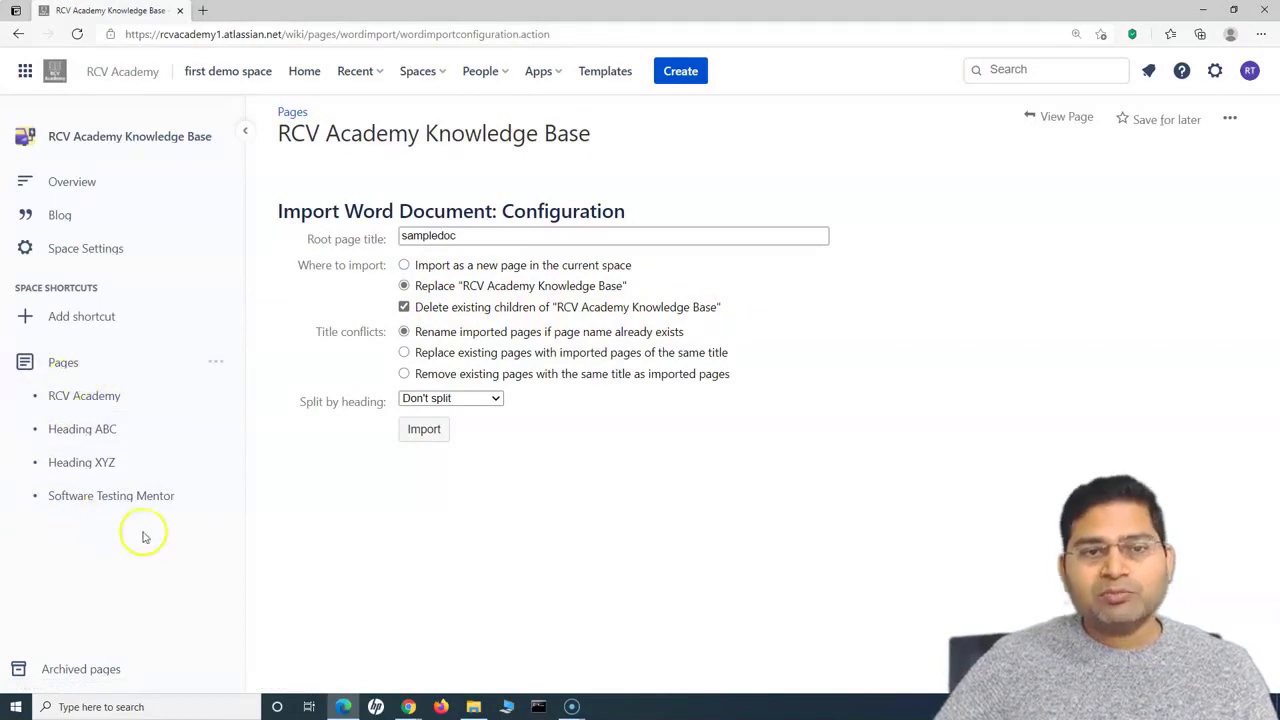
click(404, 266)
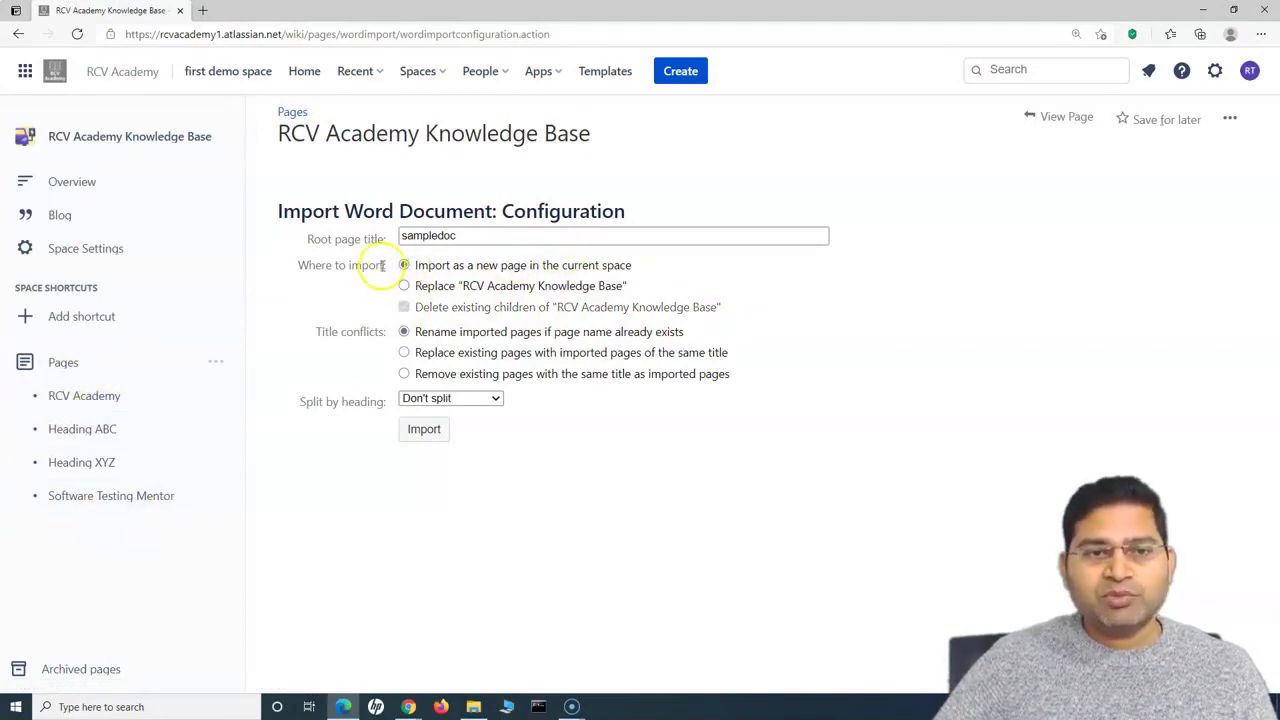
click(404, 286)
click(404, 307)
click(404, 265)
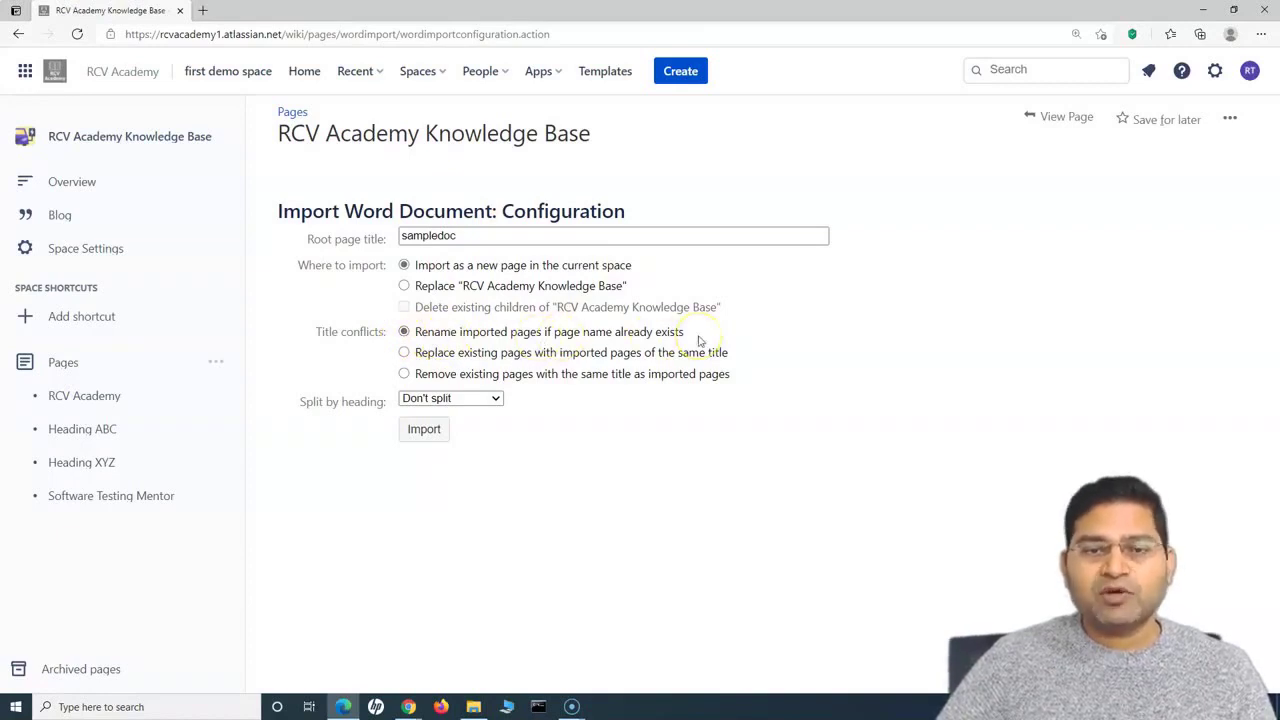
Review the root page title and the available Split by heading options, keeping Don't split.
click(480, 237)
key(ctrl+a)
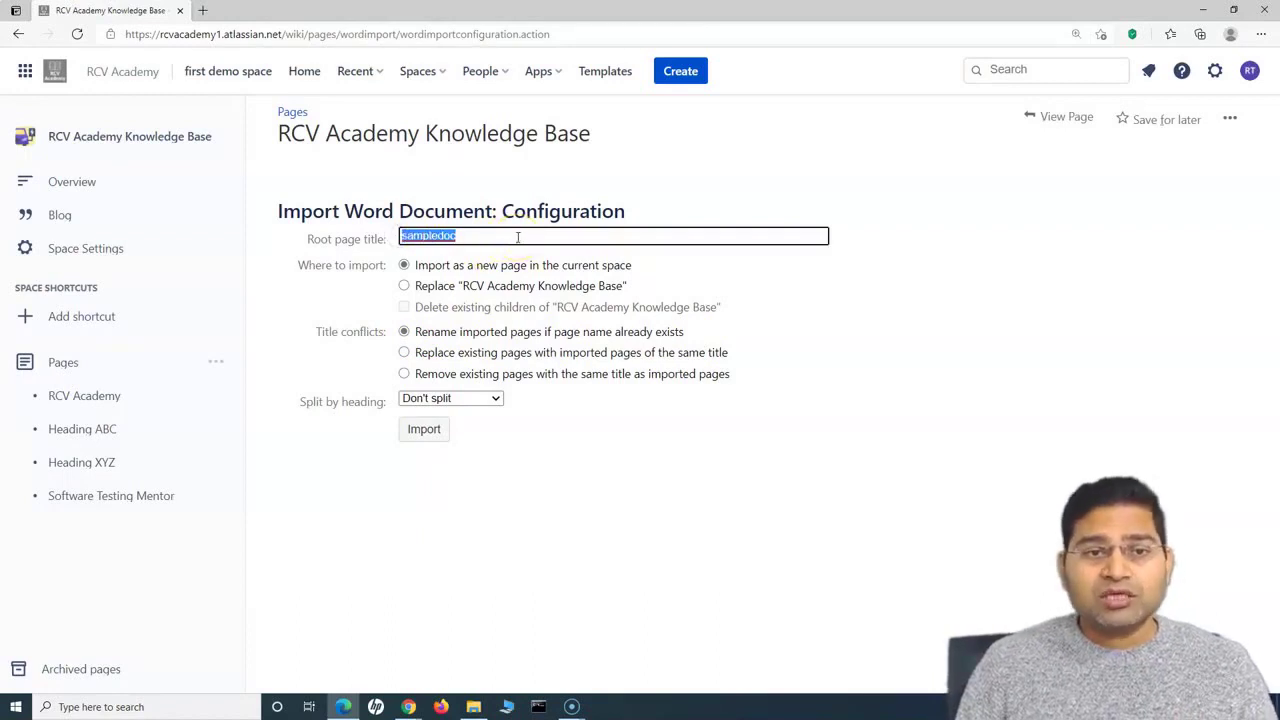
click(470, 237)
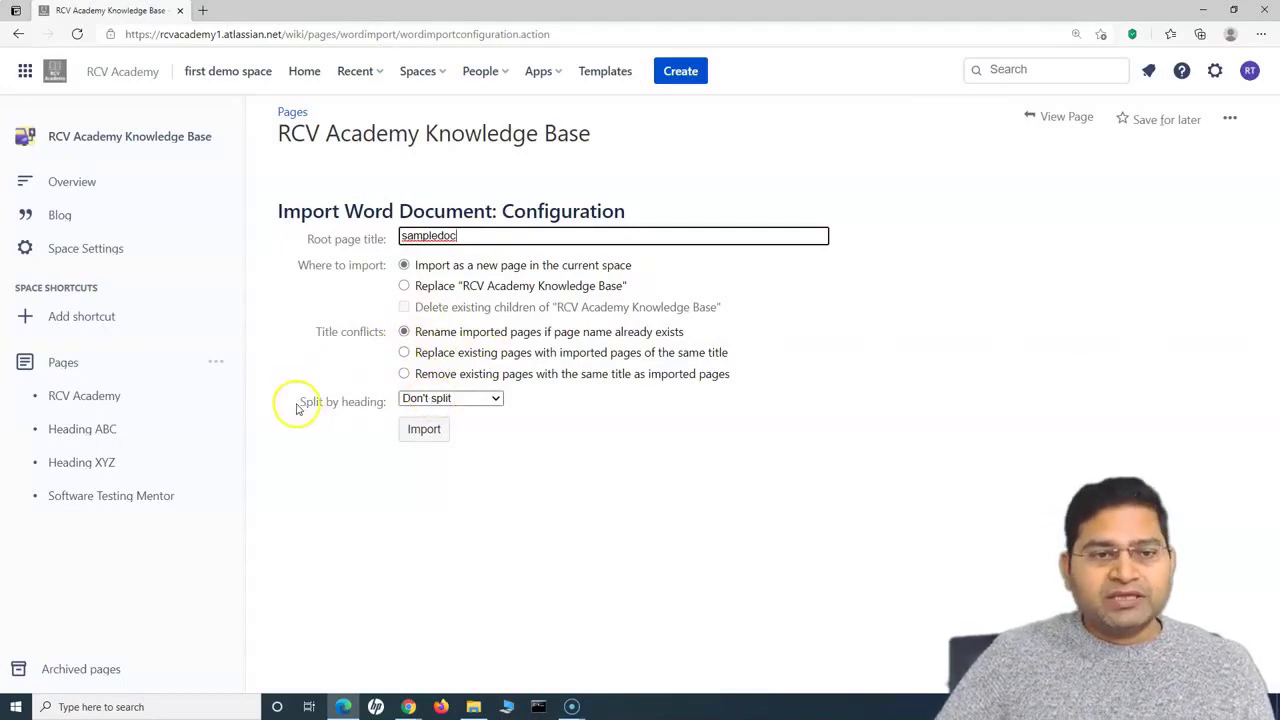
drag(297, 401, 360, 406)
click(347, 405)
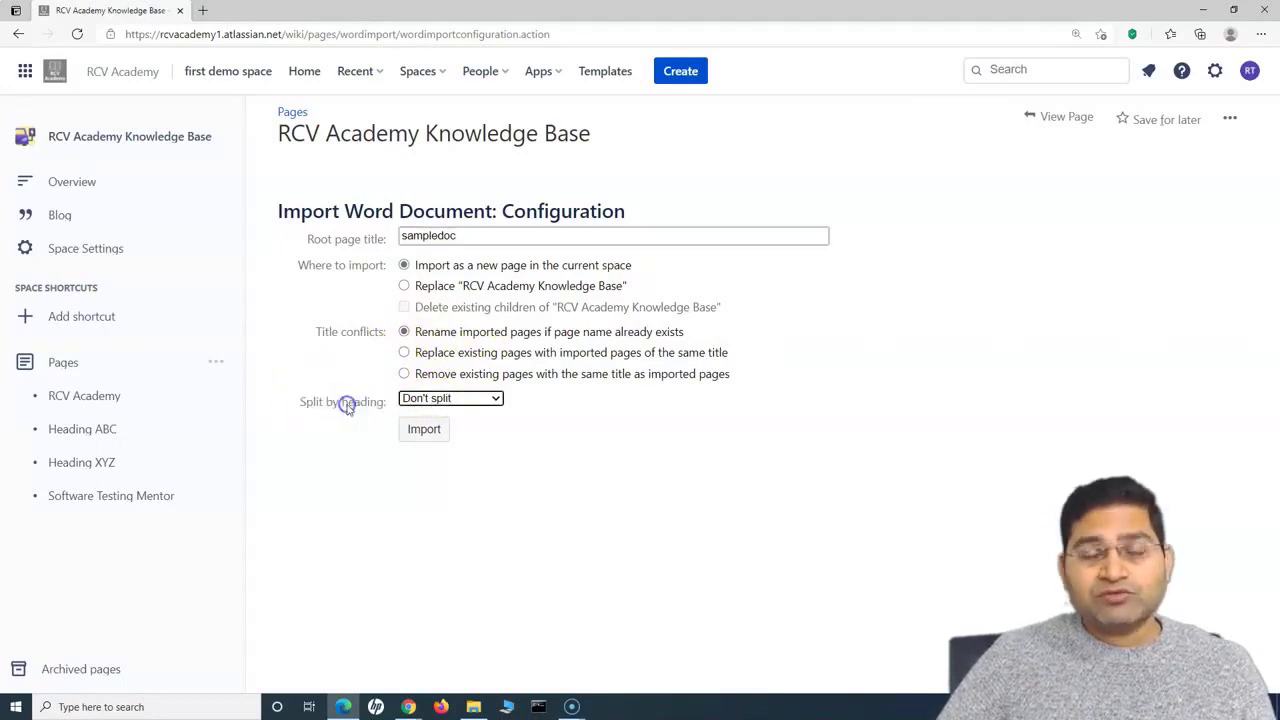
click(451, 401)
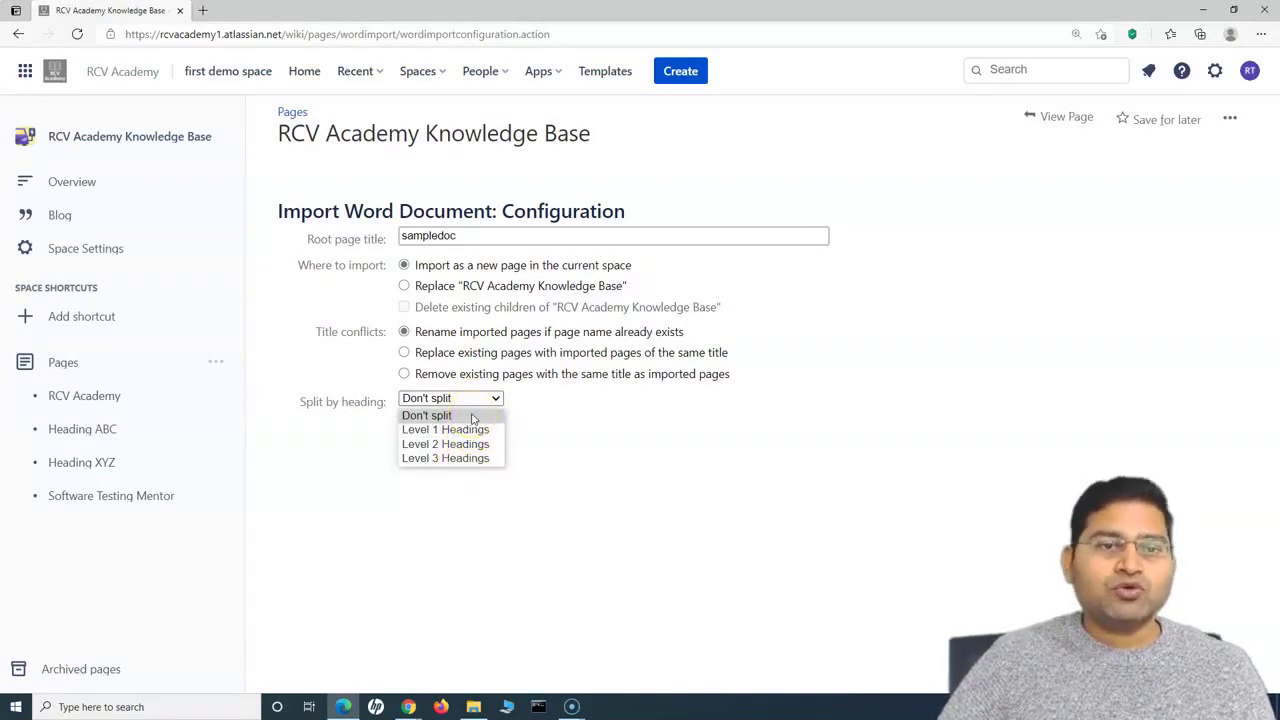
click(473, 418)
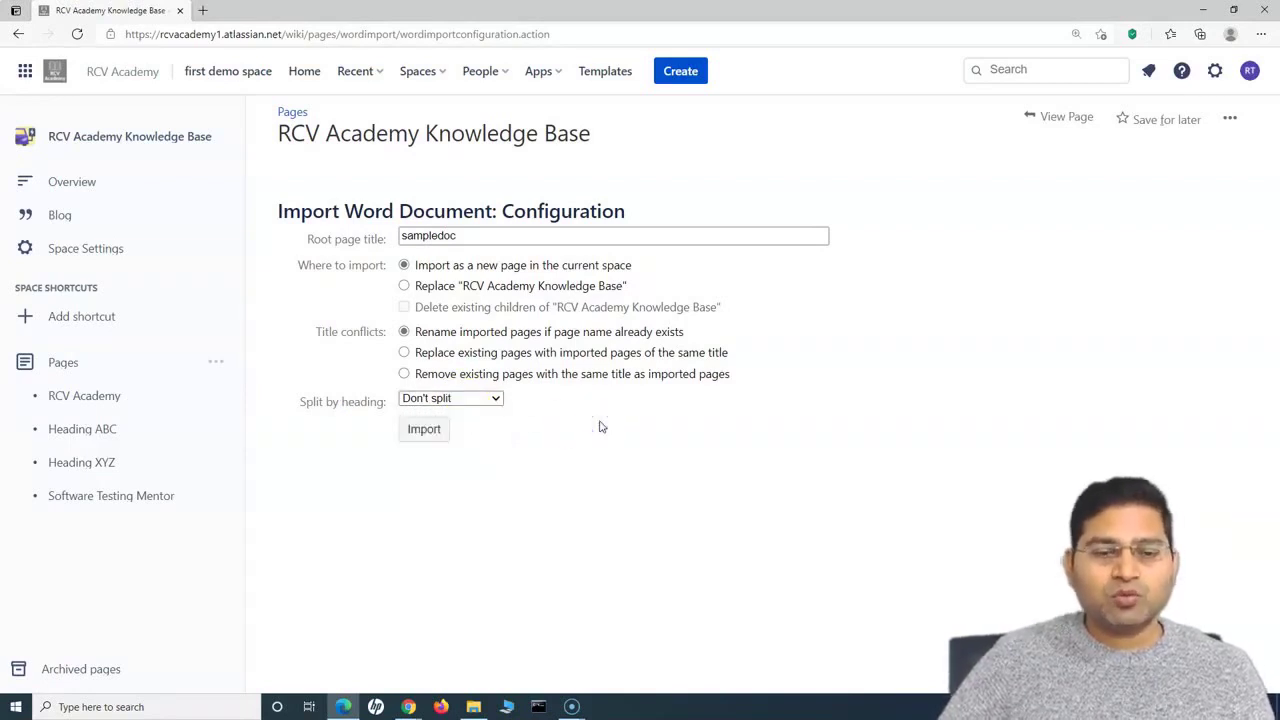
Reopen sampledoc.docx in Word to examine its content across all headings and pages, and switch back to the Confluence import configuration in Edge.
click(473, 706)
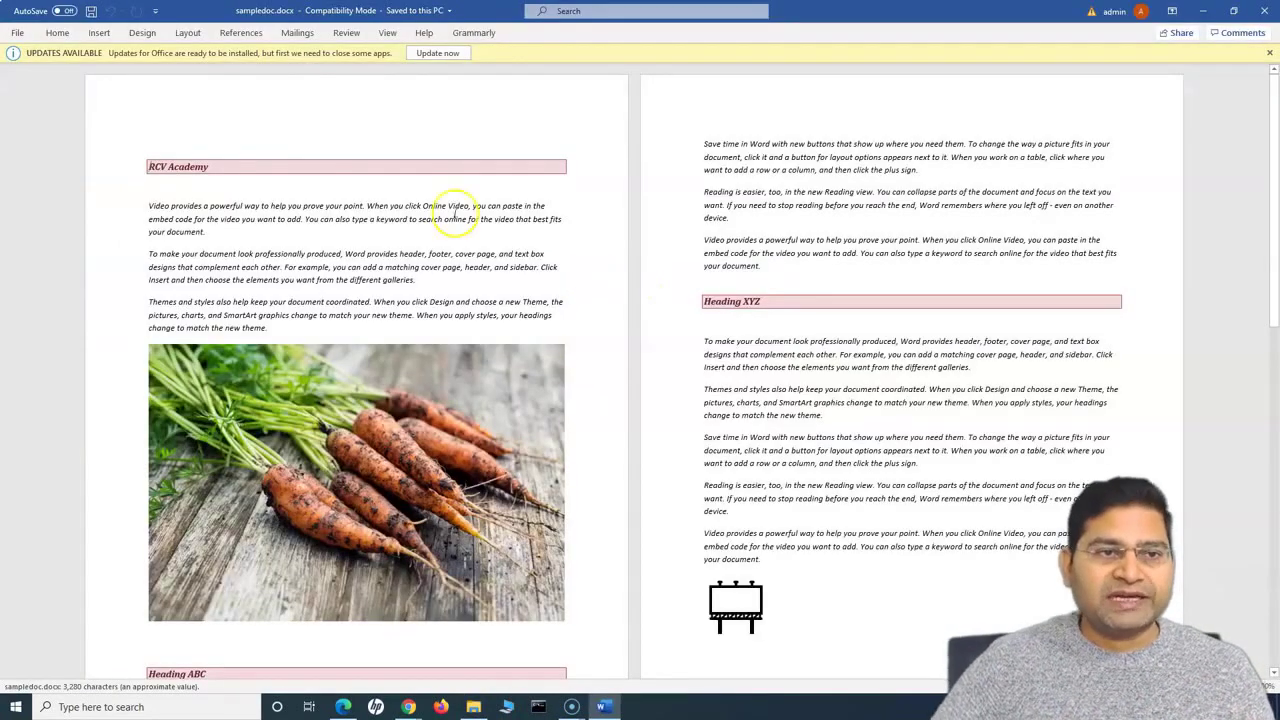
drag(130, 163, 809, 651)
scroll(680, 543, down, 4)
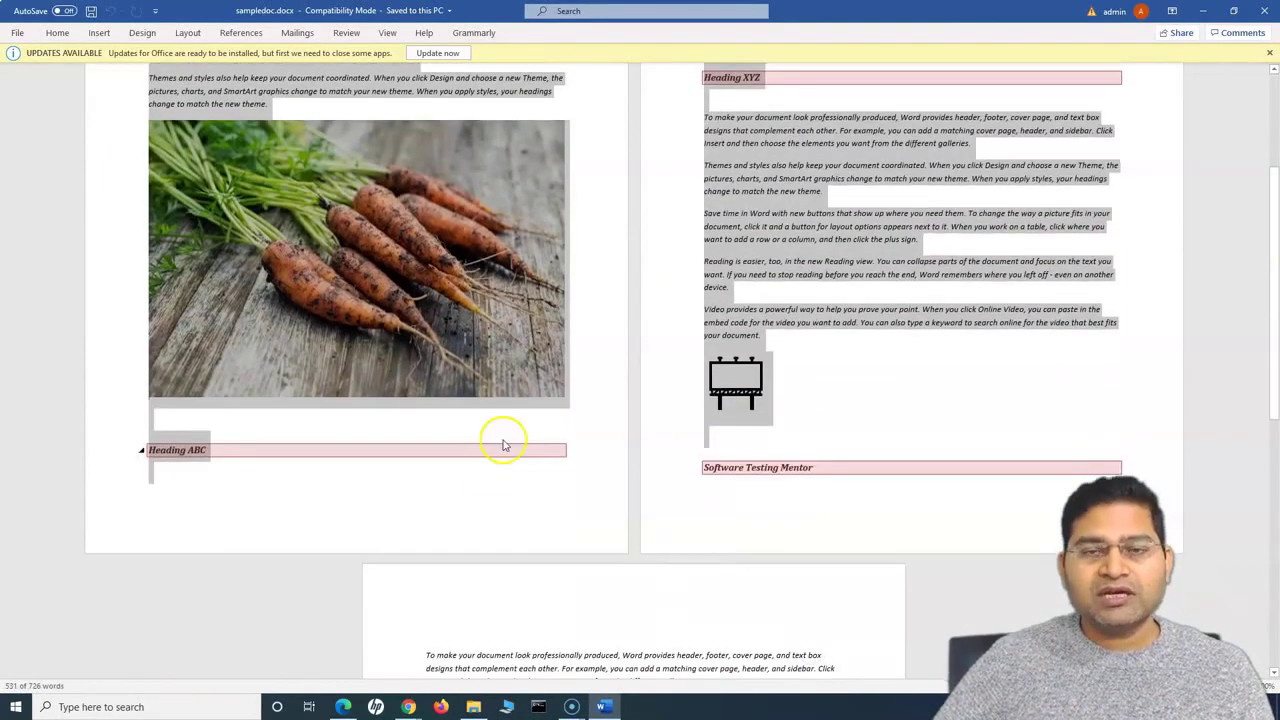
scroll(700, 280, up, 5)
click(1203, 11)
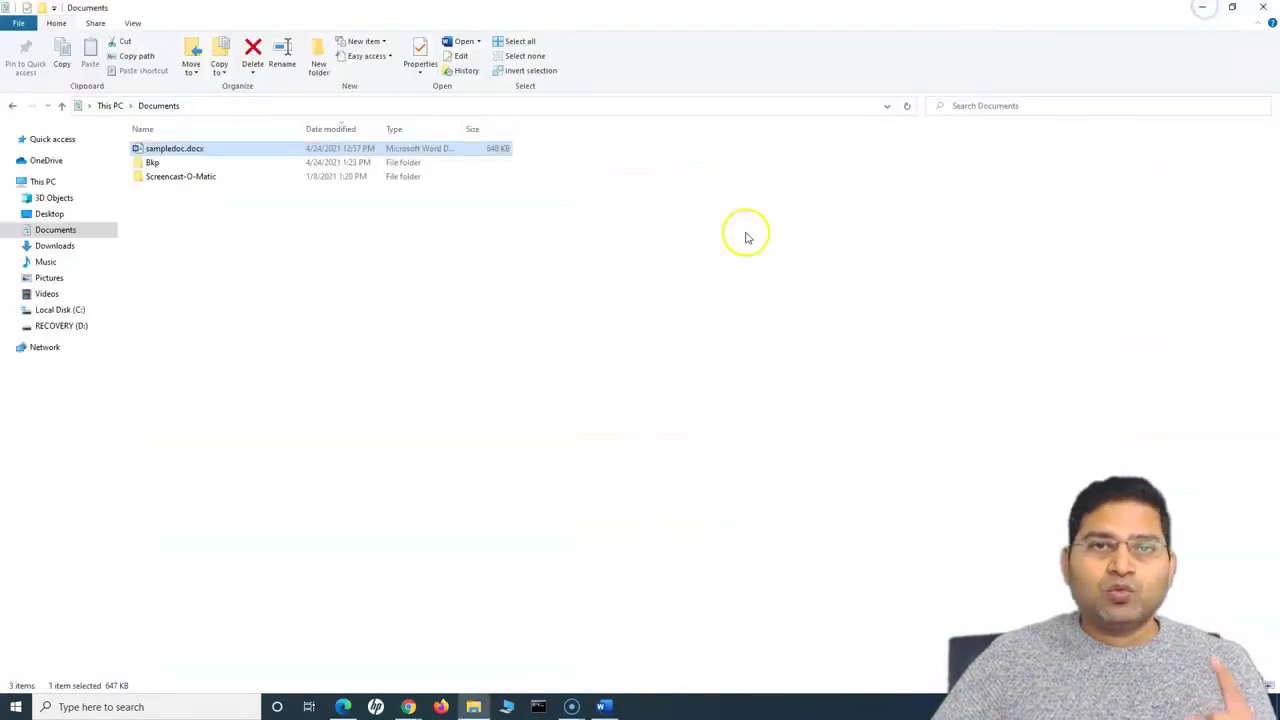
click(604, 704)
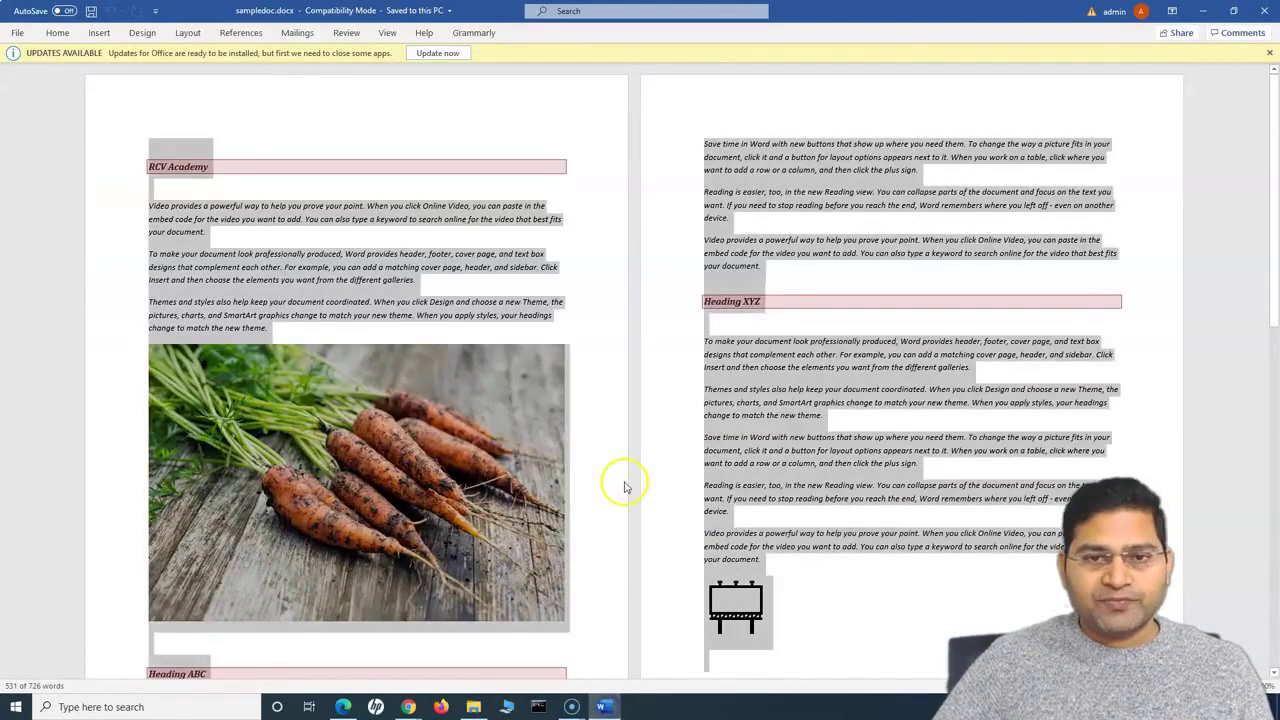
scroll(624, 487, down, 8)
click(640, 524)
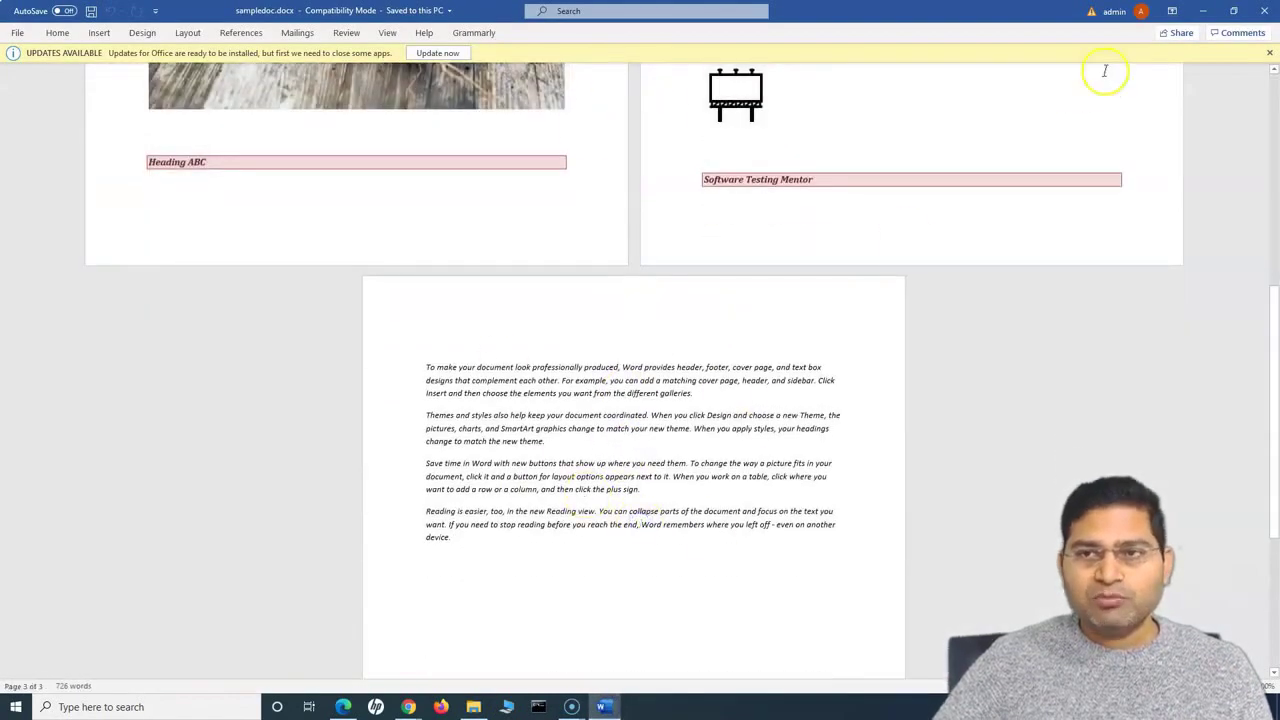
click(1203, 11)
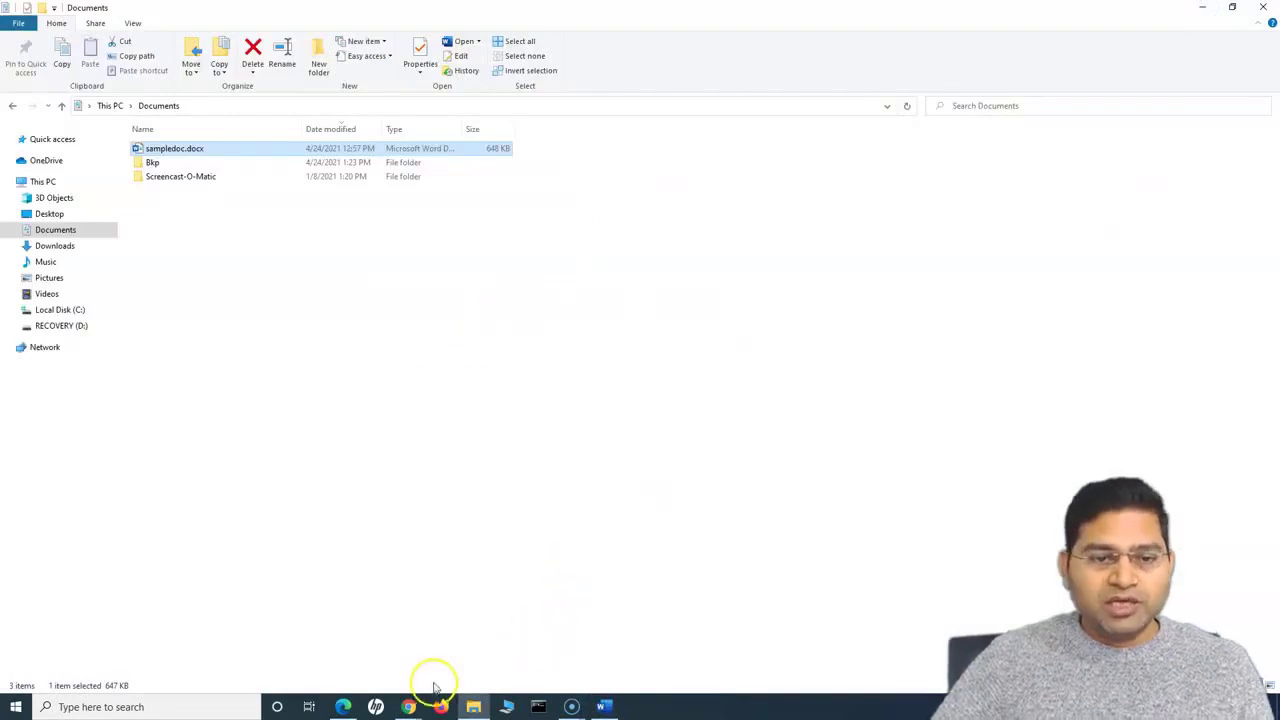
click(343, 706)
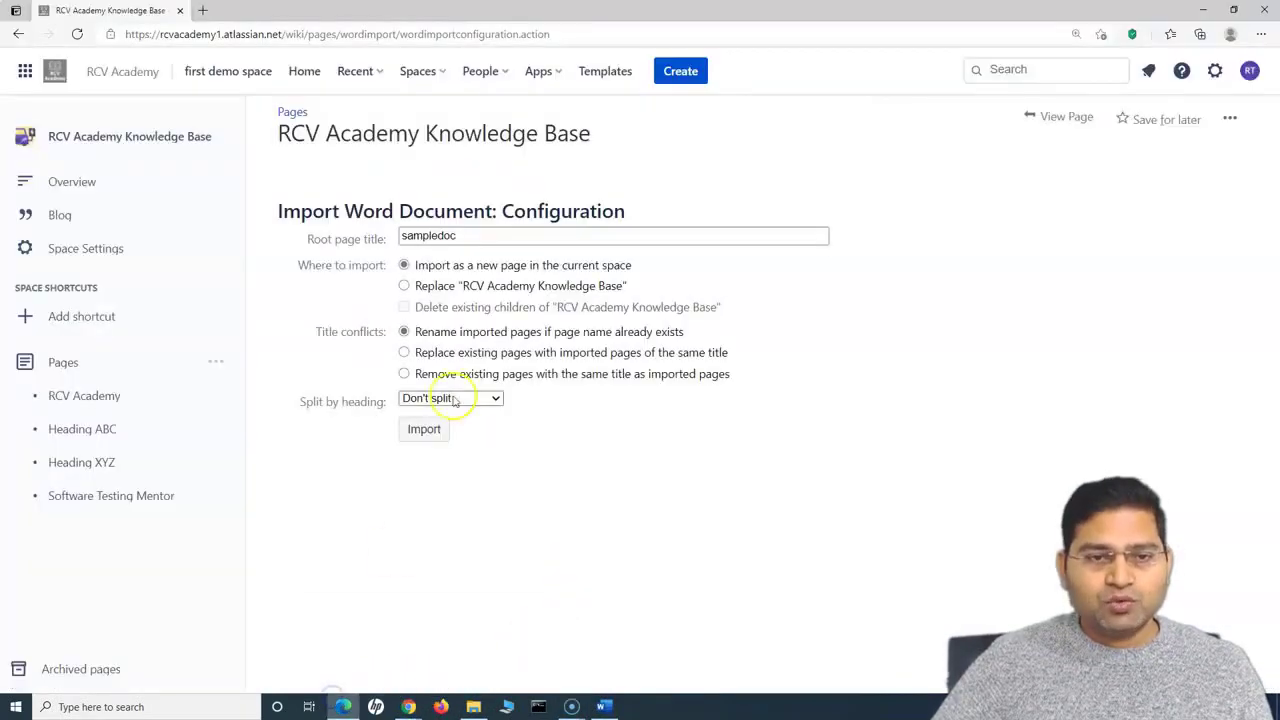
Try setting the Word import's Split by heading option to Level 1 Headings.
click(456, 399)
click(453, 430)
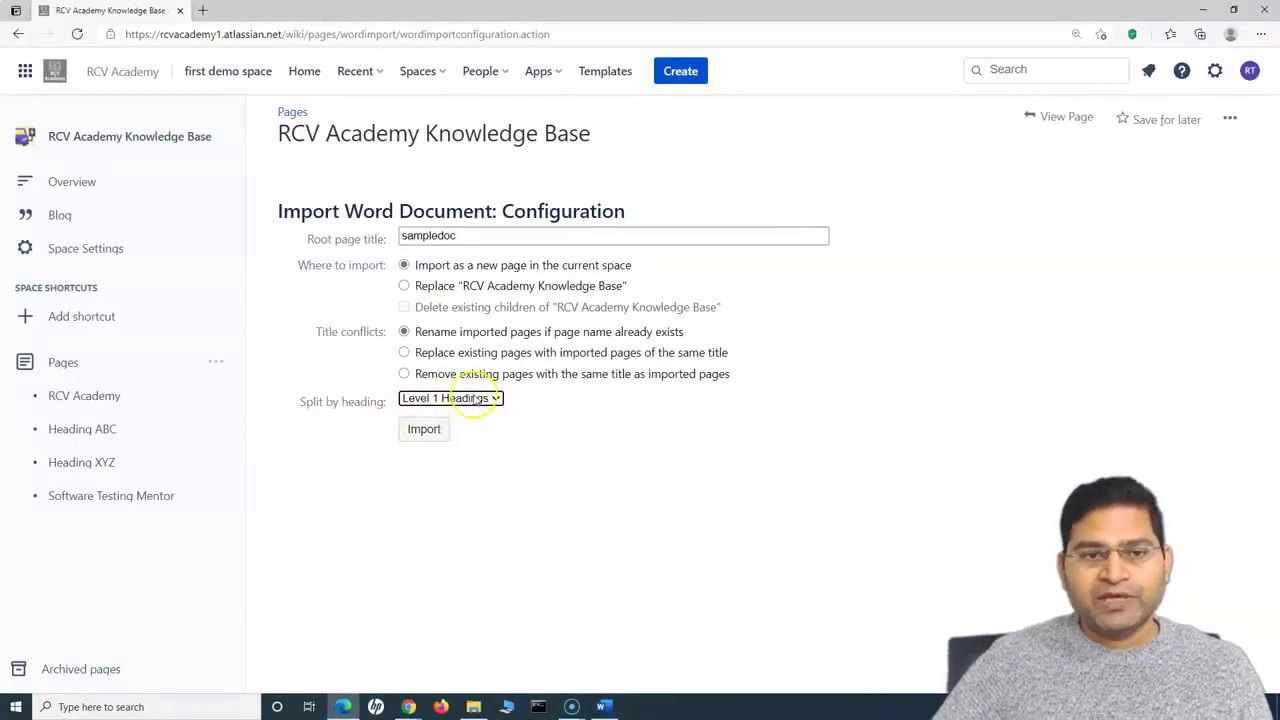
Switch to sampledoc.docx in Word and examine its section headings and the available heading styles.
click(603, 706)
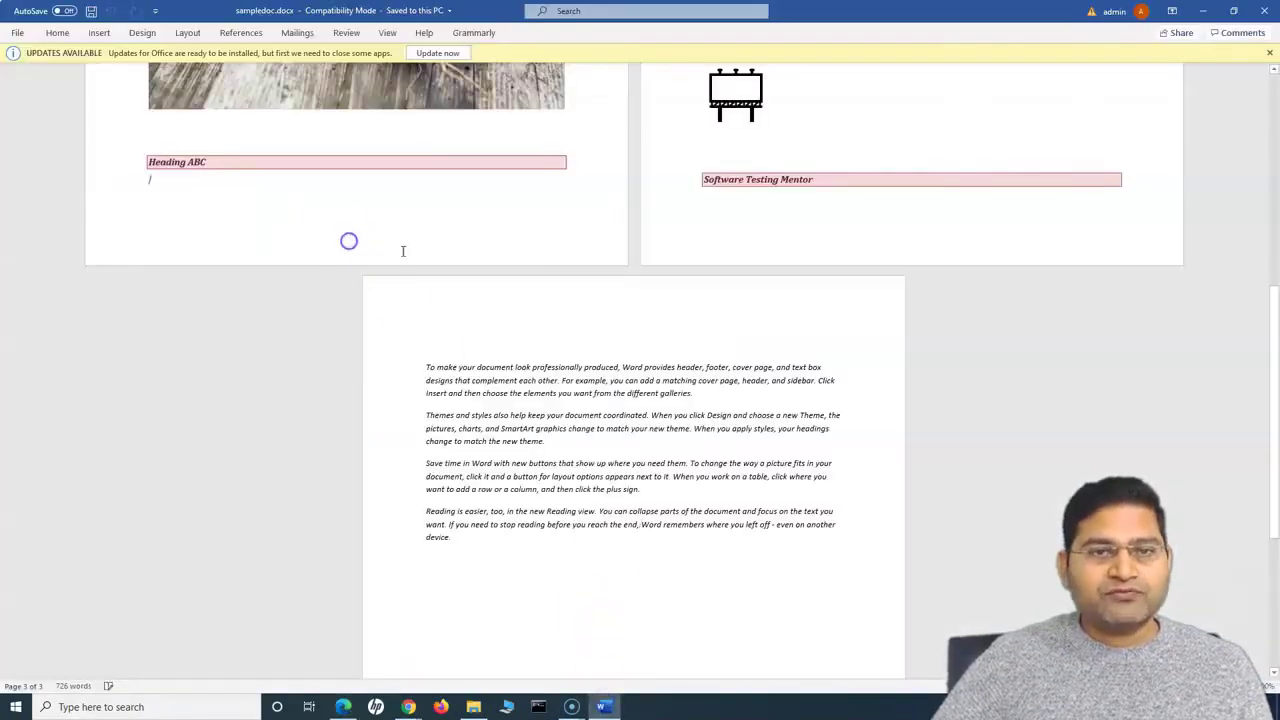
scroll(349, 240, up, 10)
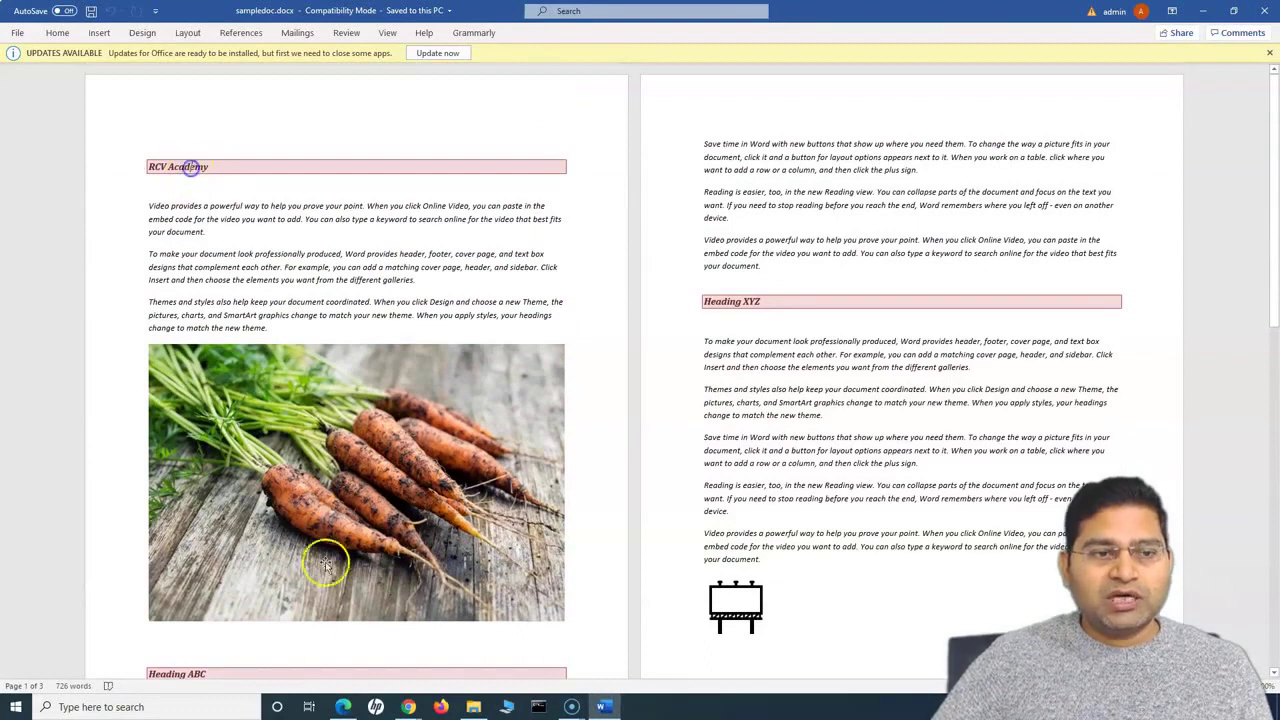
scroll(786, 494, down, 4)
scroll(408, 257, up, 5)
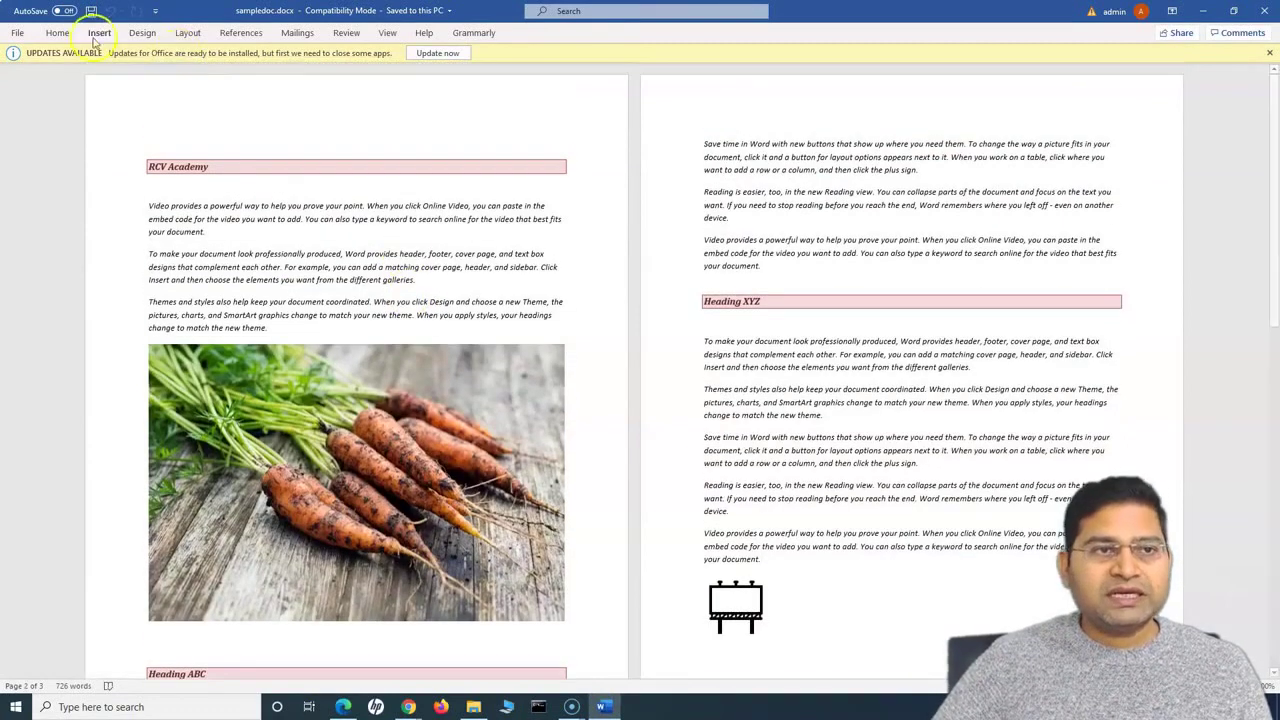
click(57, 33)
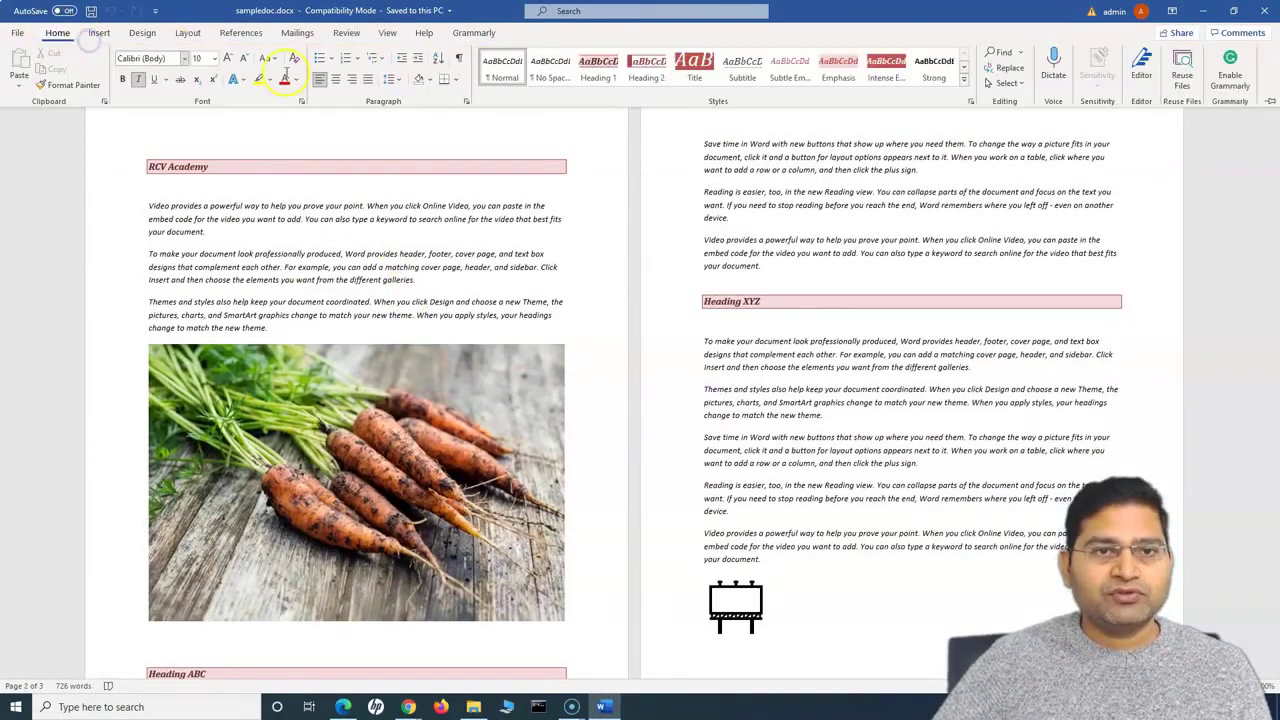
click(613, 115)
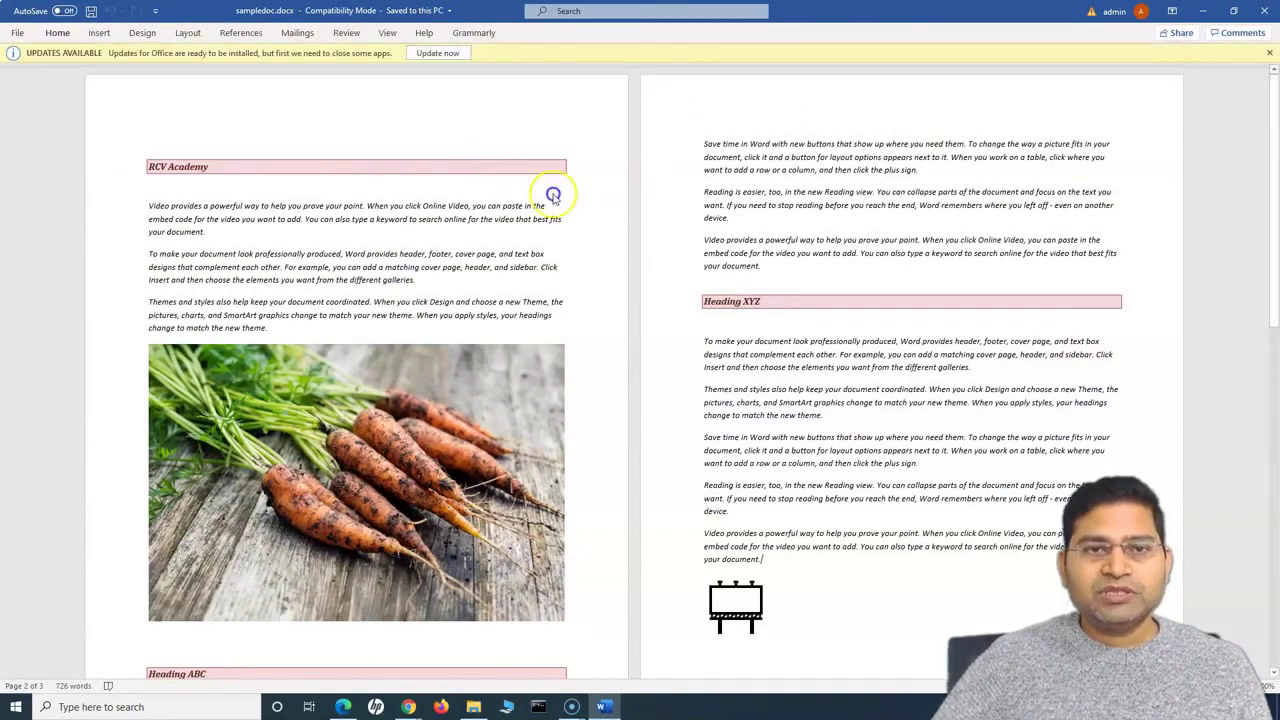
click(207, 170)
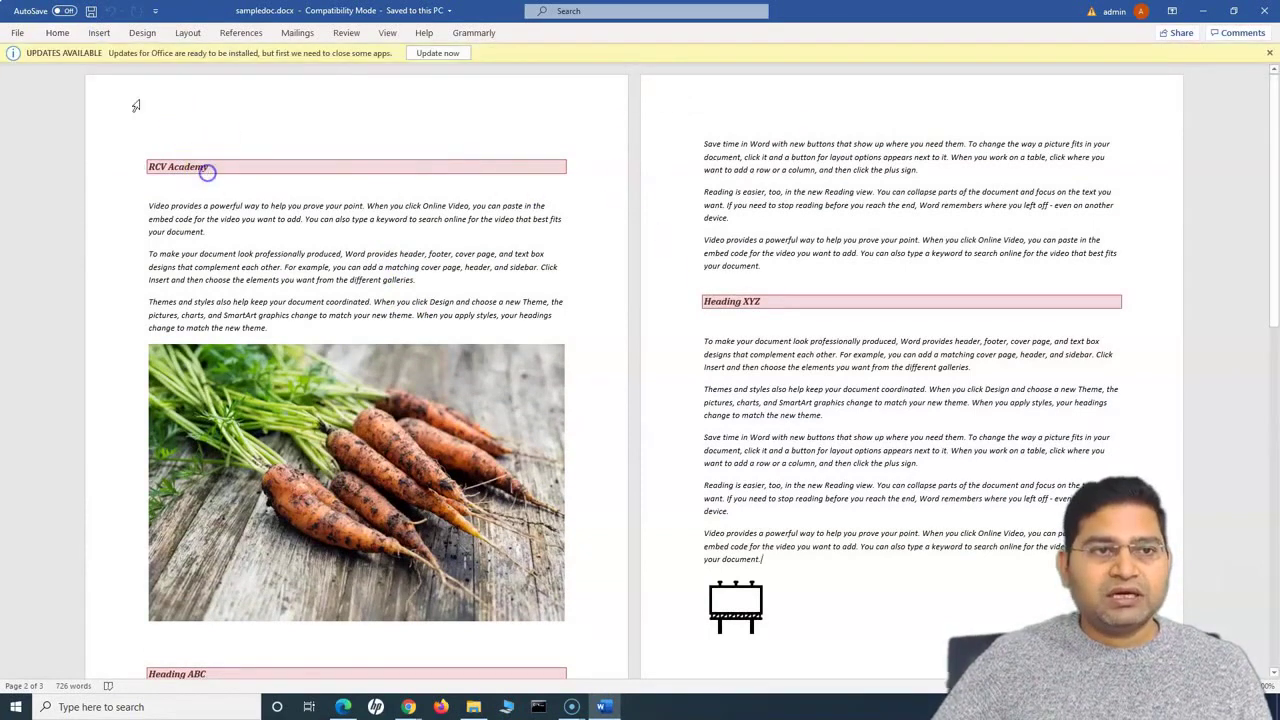
click(57, 33)
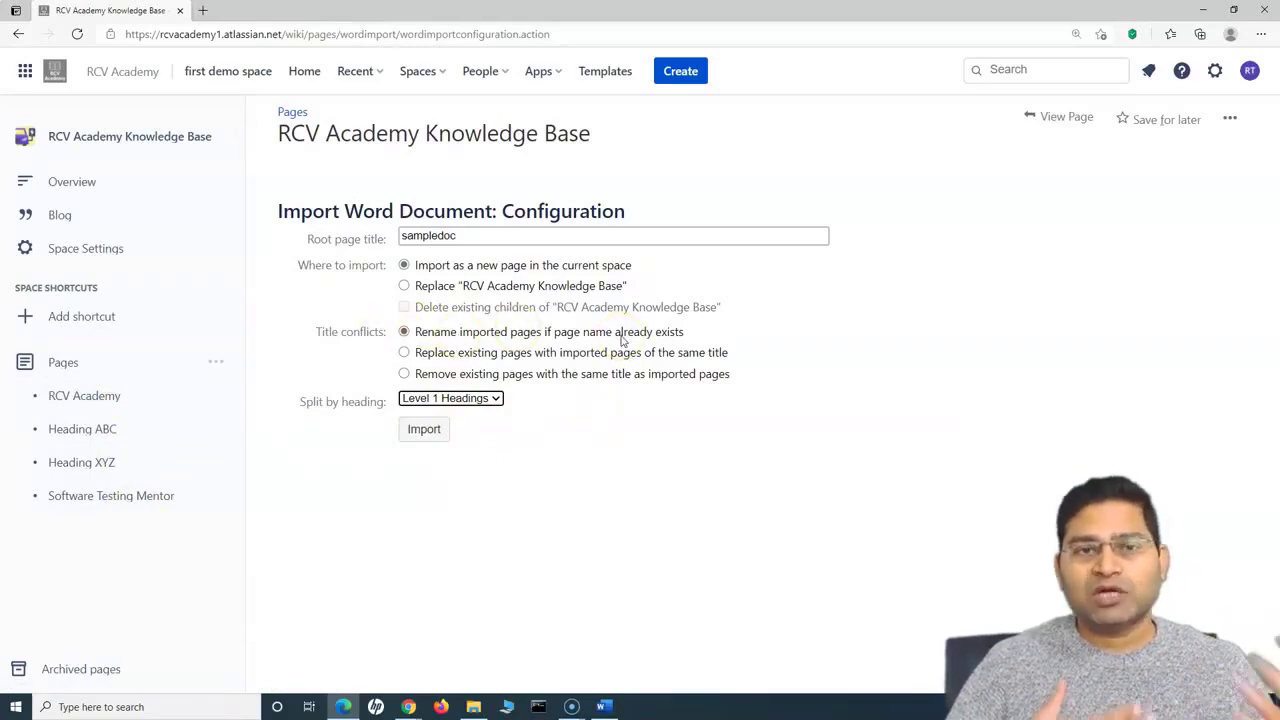
Set Split by heading to Don't split in the Confluence import configuration and import the document.
click(455, 398)
click(446, 414)
click(571, 451)
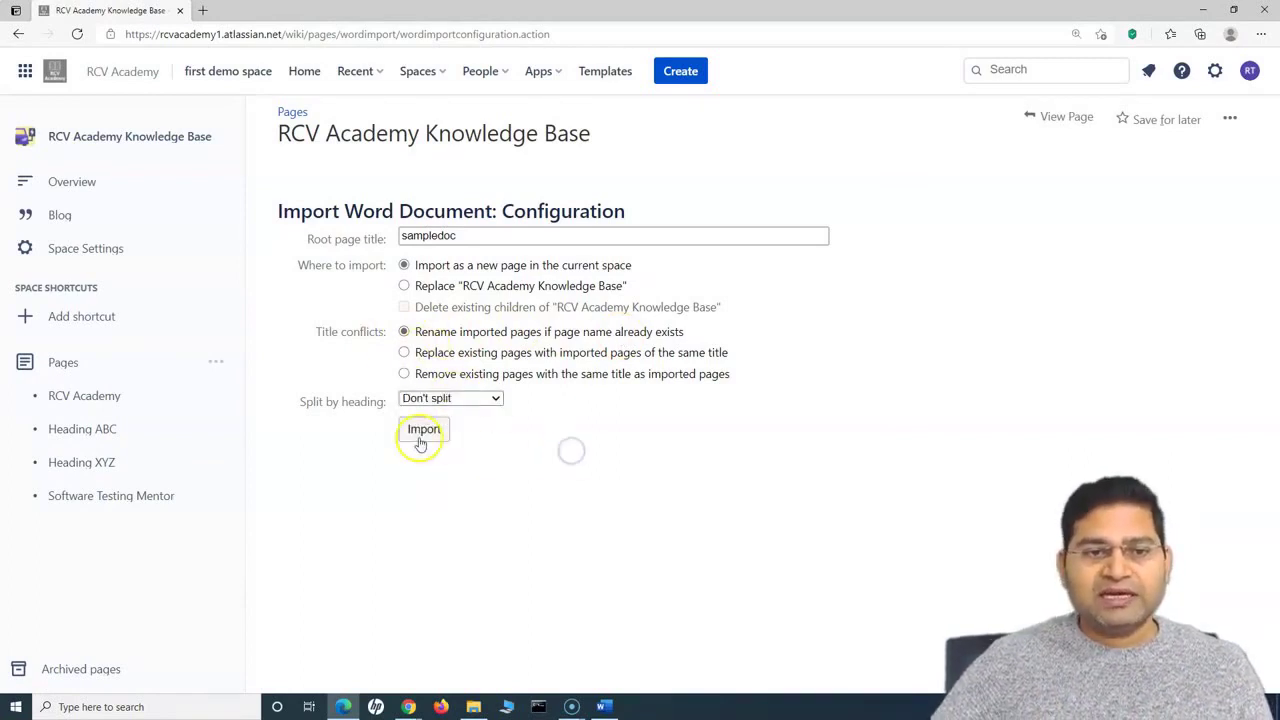
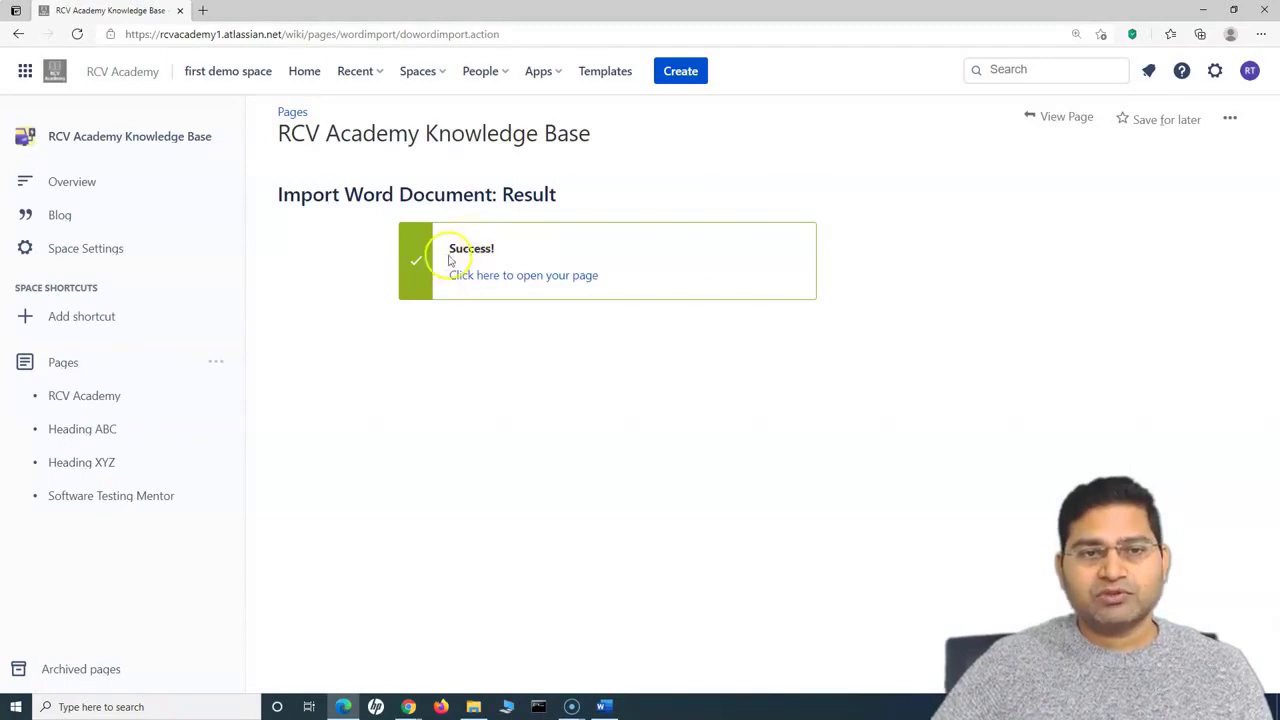
Open the imported page and review its title, text, images and headings from beginning to end.
click(537, 280)
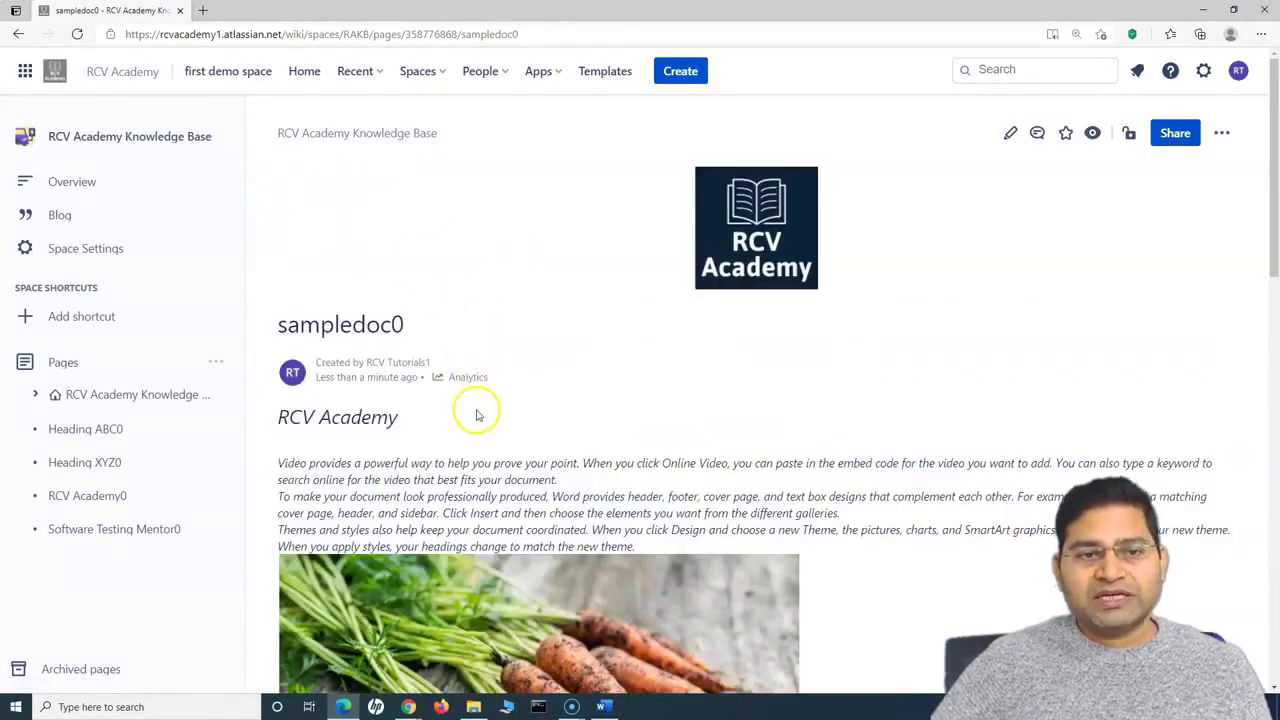
scroll(476, 415, down, 2)
drag(407, 131, 273, 126)
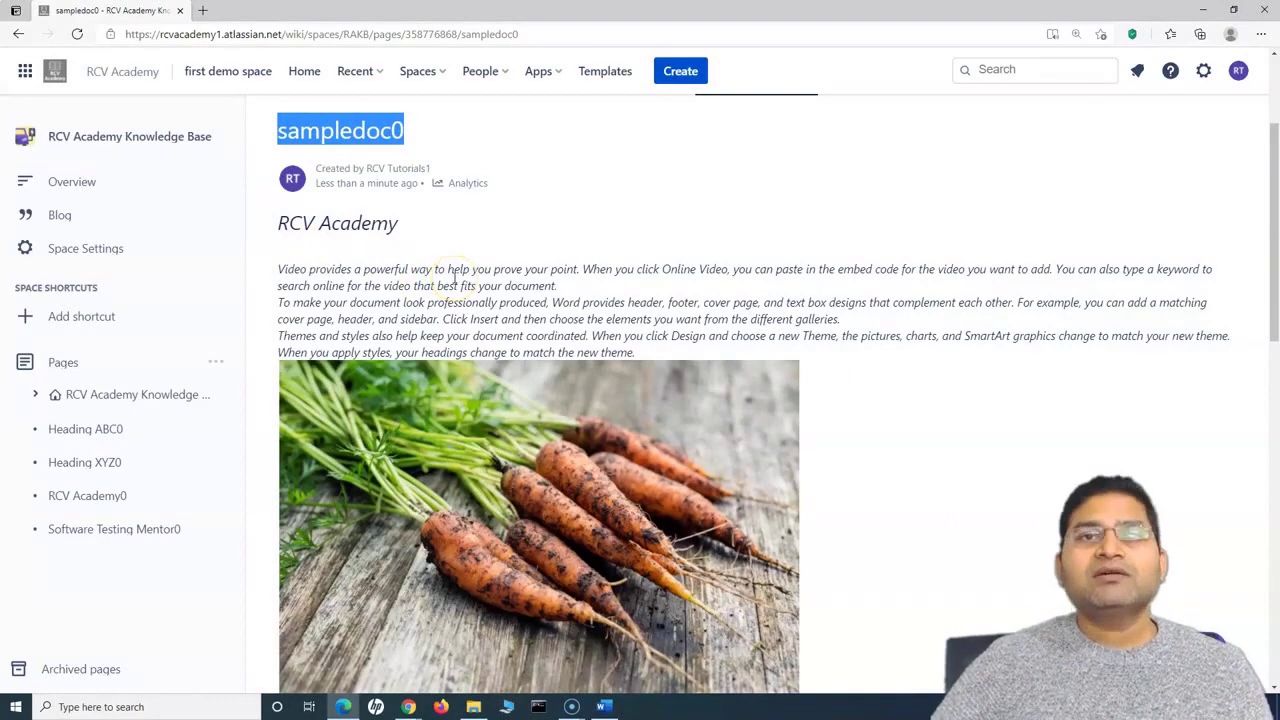
drag(285, 225, 673, 357)
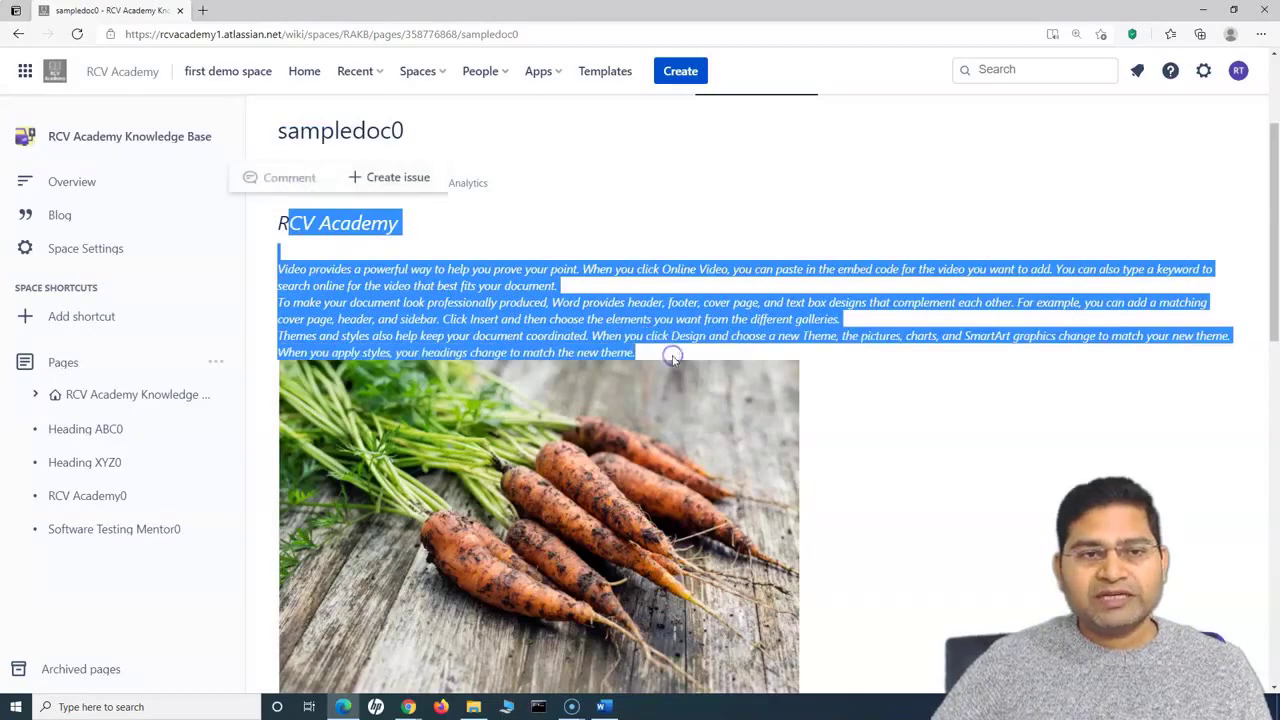
scroll(673, 357, down, 2)
scroll(643, 429, up, 4)
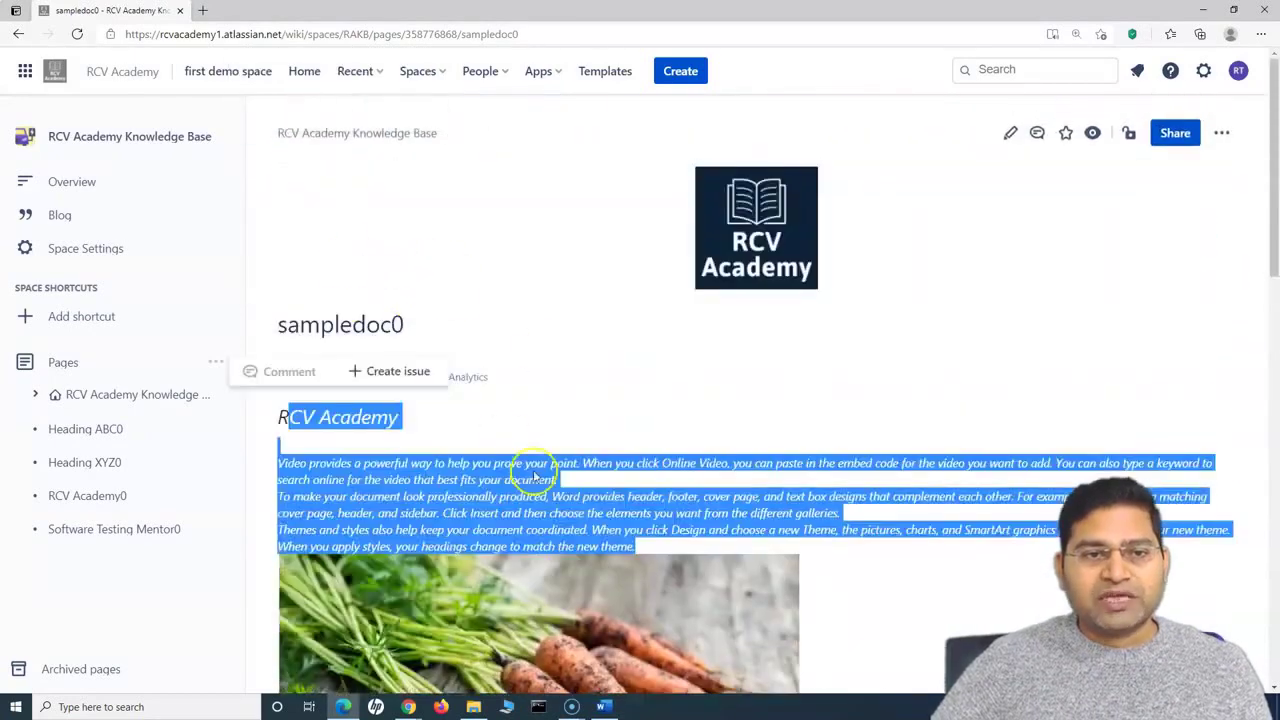
scroll(535, 478, down, 10)
scroll(543, 471, up, 2)
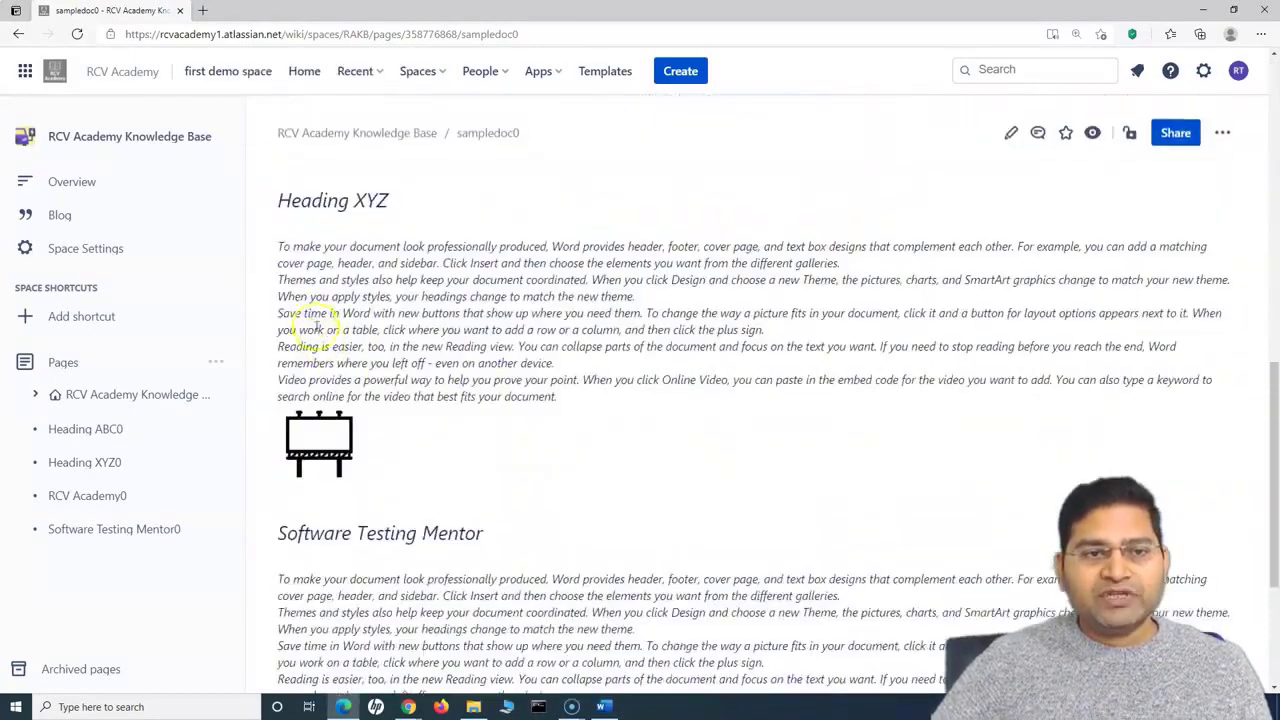
scroll(316, 325, up, 2)
scroll(551, 435, down, 5)
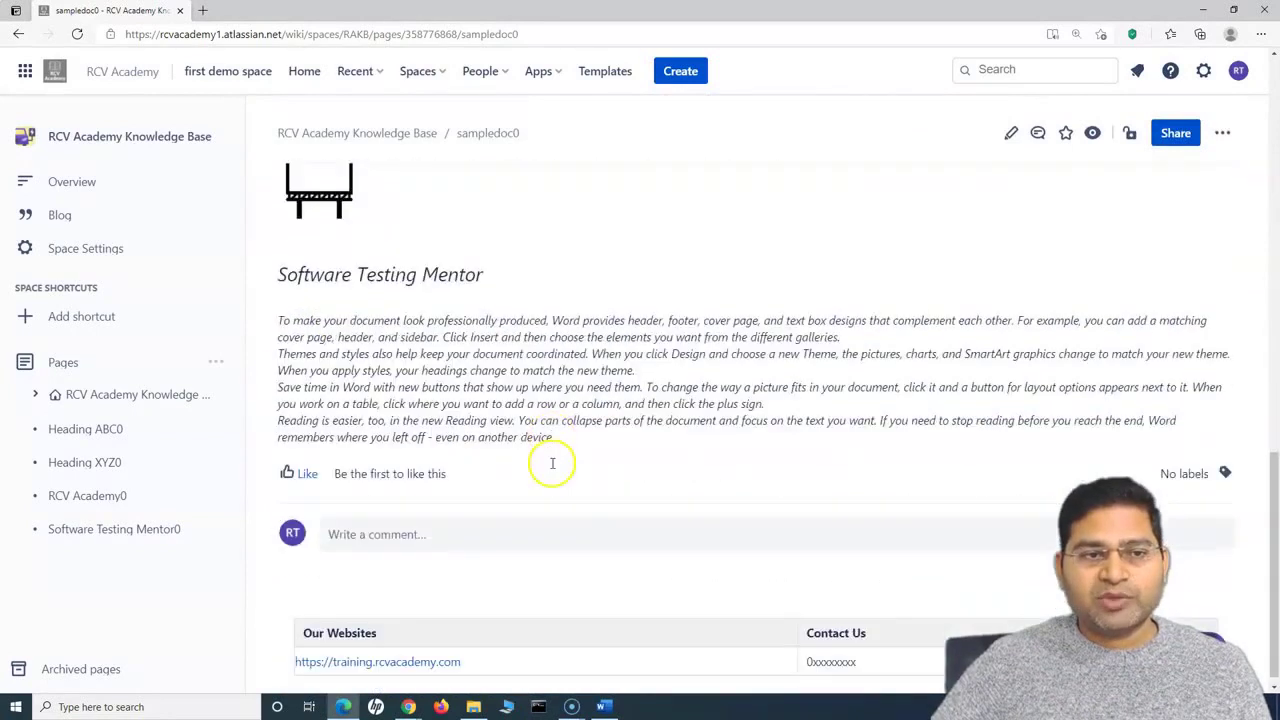
scroll(582, 381, up, 15)
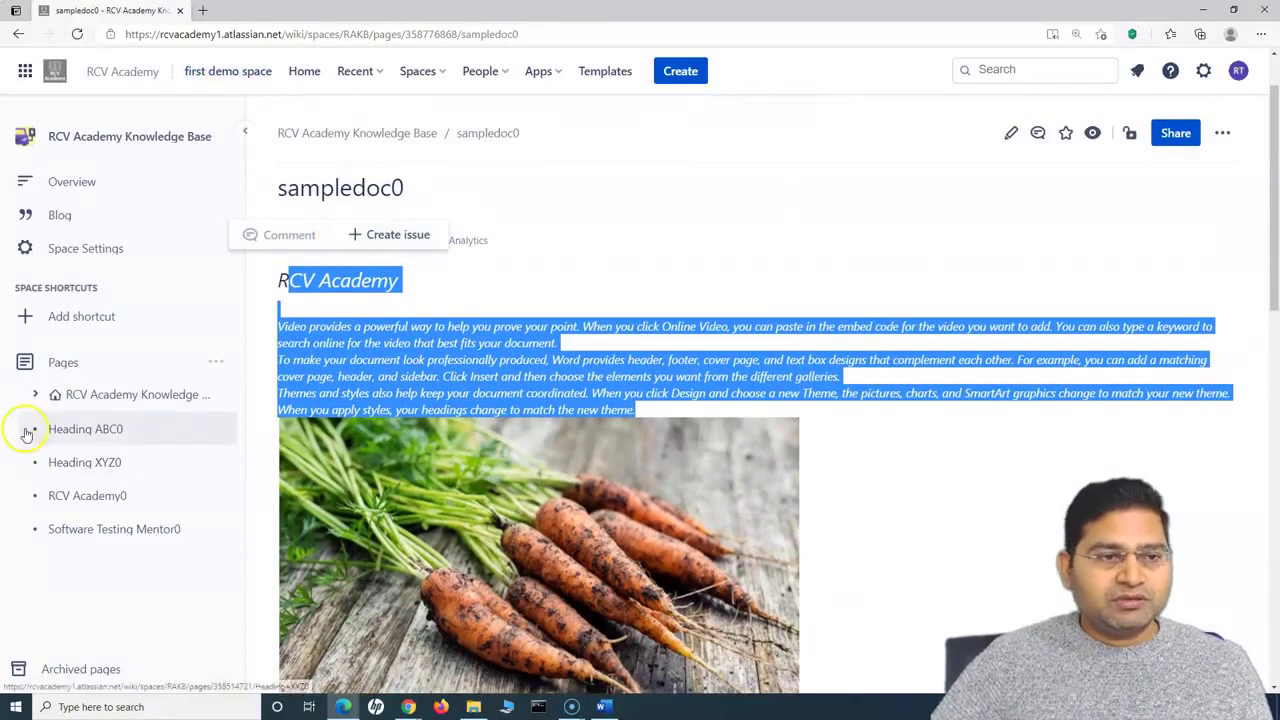
Expand the RCV Academy Knowledge Base page tree, visit the space overview, and reopen sampledoc0 from the space's page list.
click(35, 395)
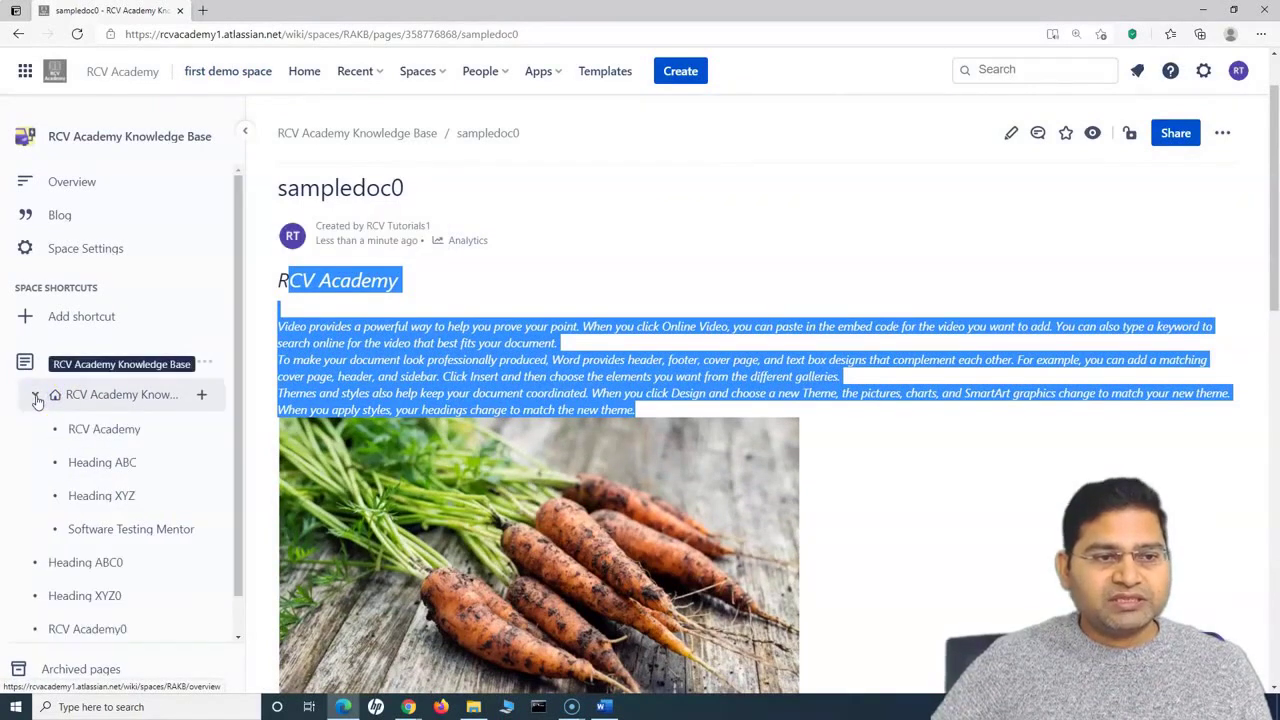
click(70, 396)
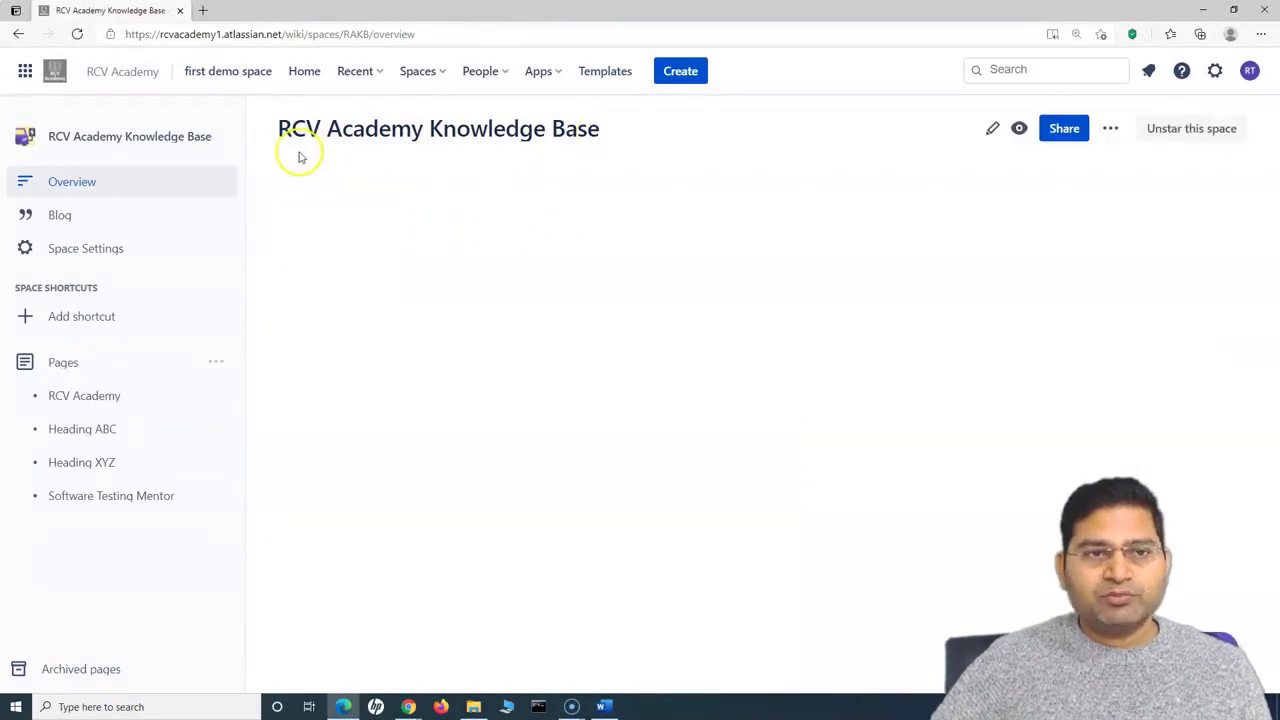
click(80, 366)
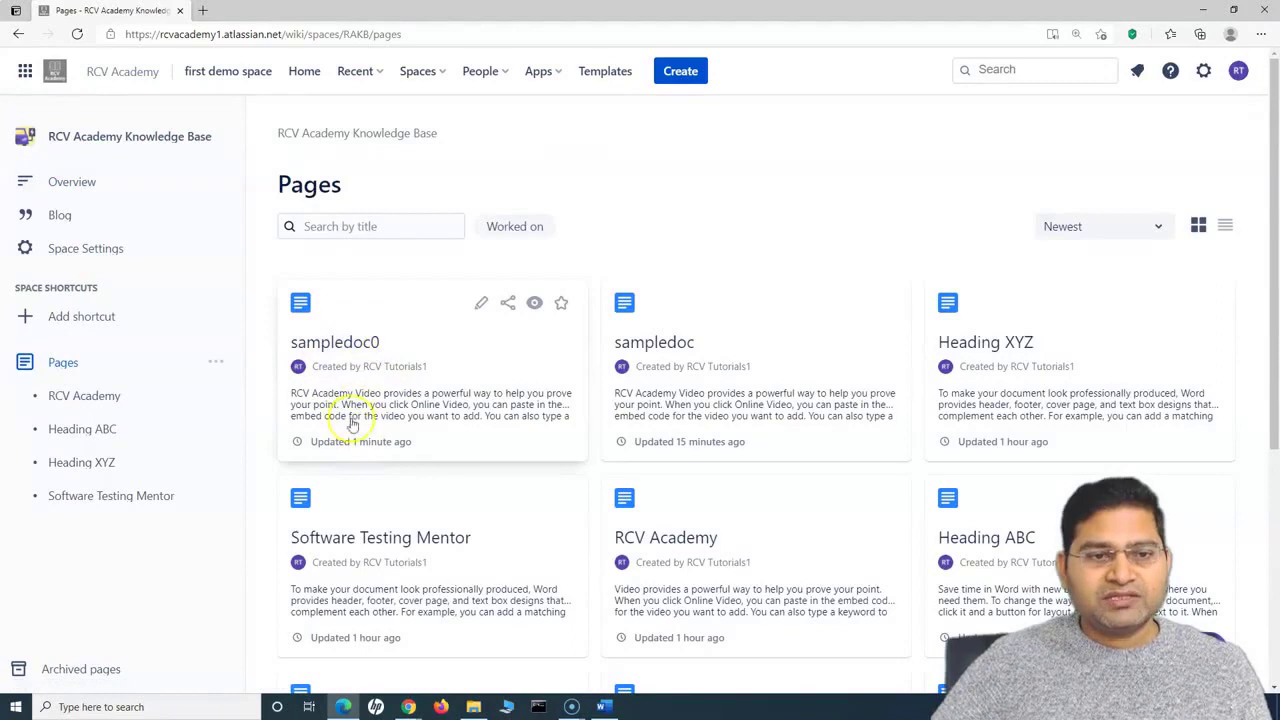
click(362, 345)
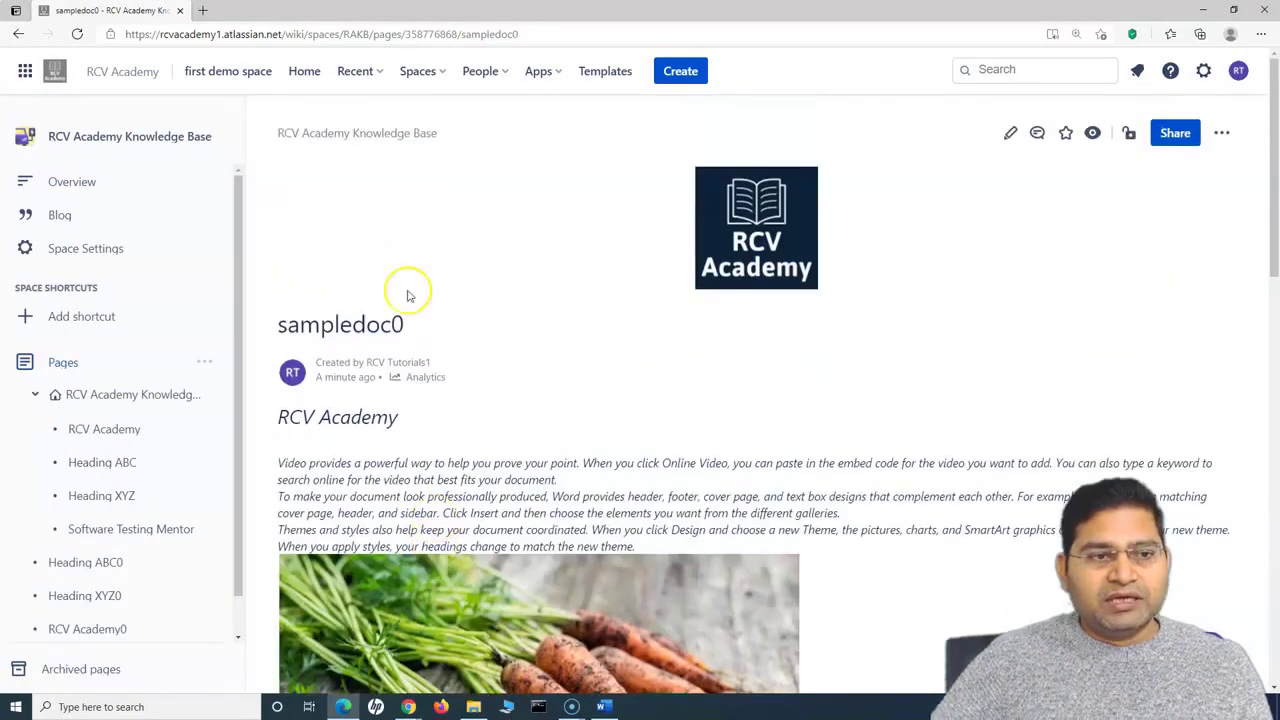
Compare the sampledoc0 page's content with the original sampledoc.docx in Word, and return to the beginning of the Confluence page.
scroll(434, 386, down, 10)
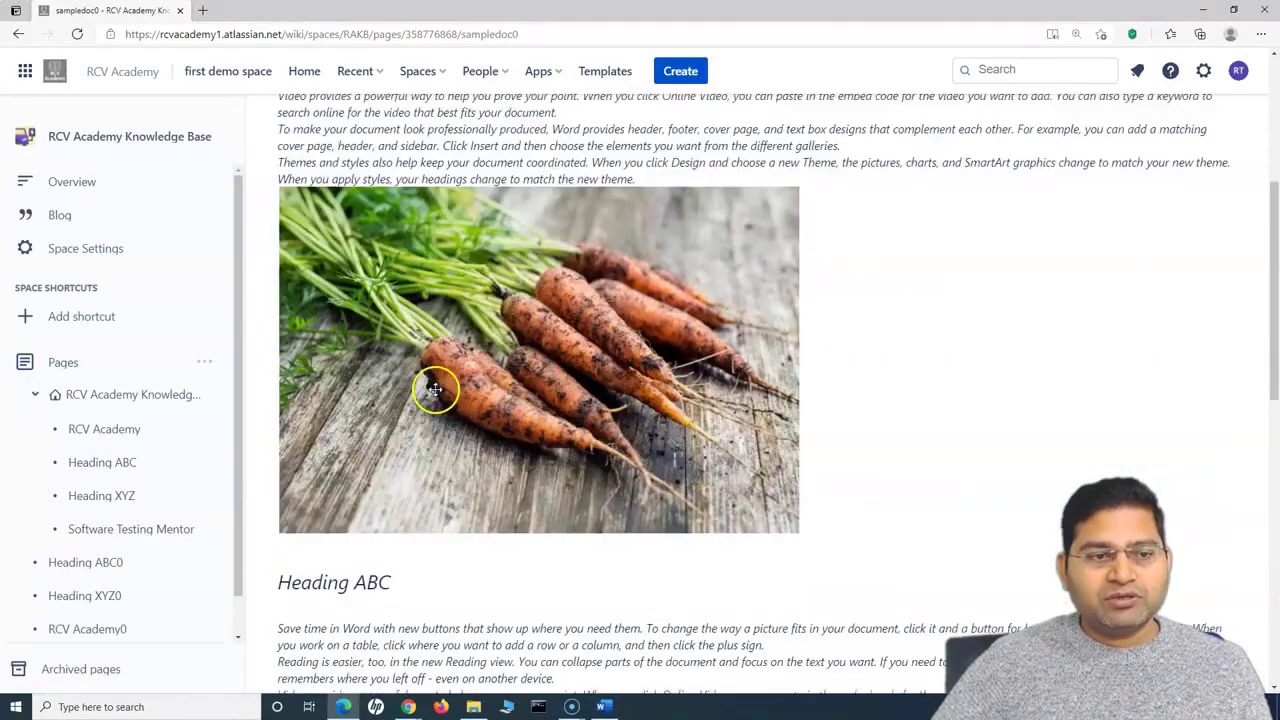
scroll(491, 443, down, 2)
scroll(508, 443, up, 6)
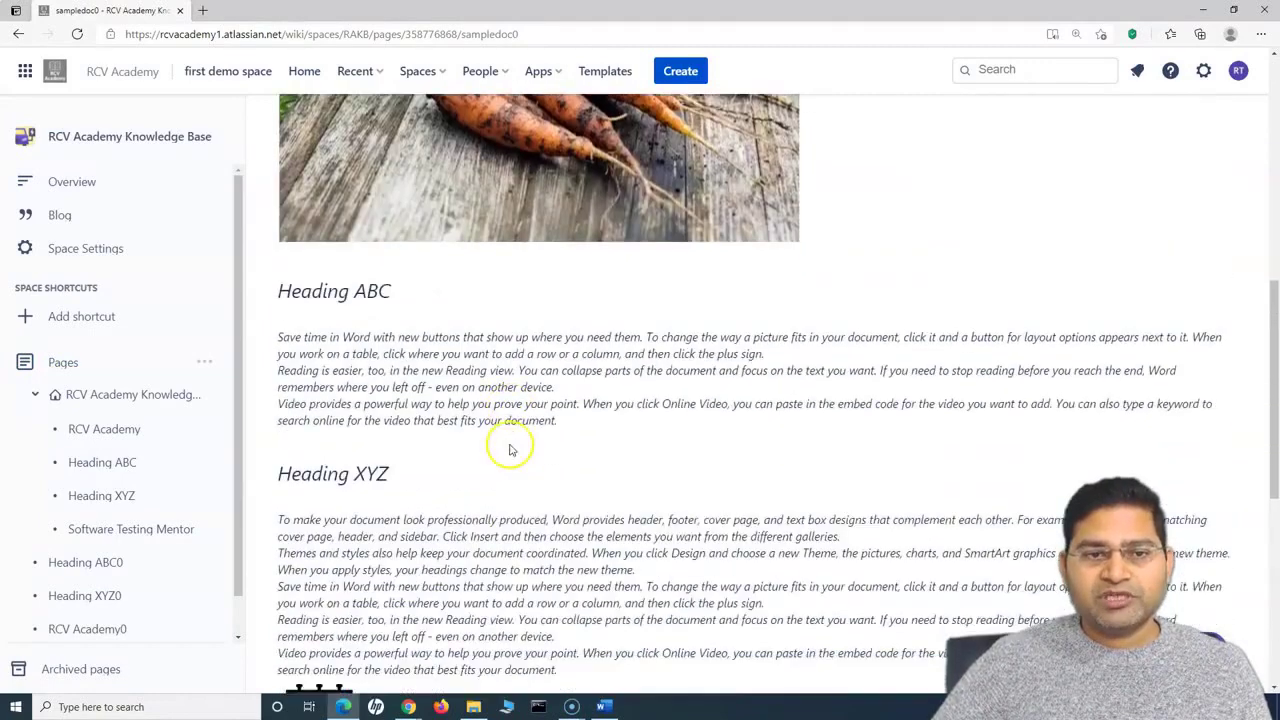
scroll(508, 443, down, 3)
click(604, 707)
scroll(760, 480, down, 2)
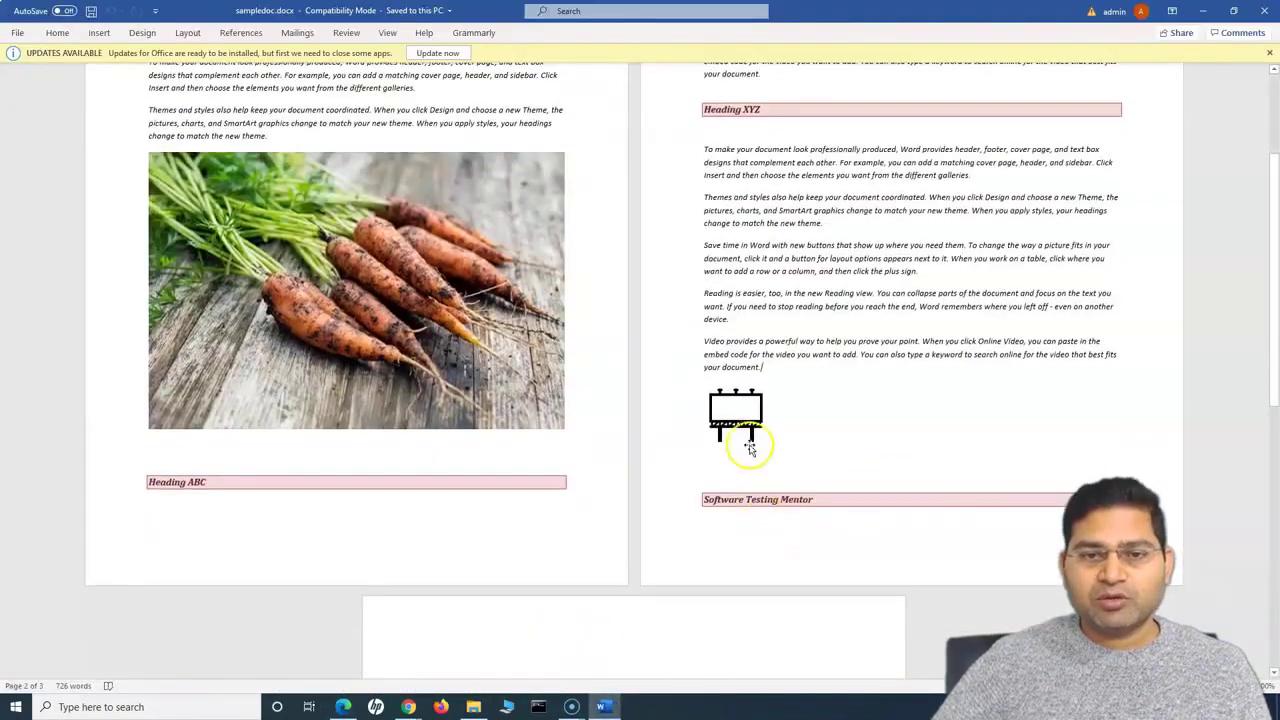
click(1203, 10)
scroll(517, 529, up, 15)
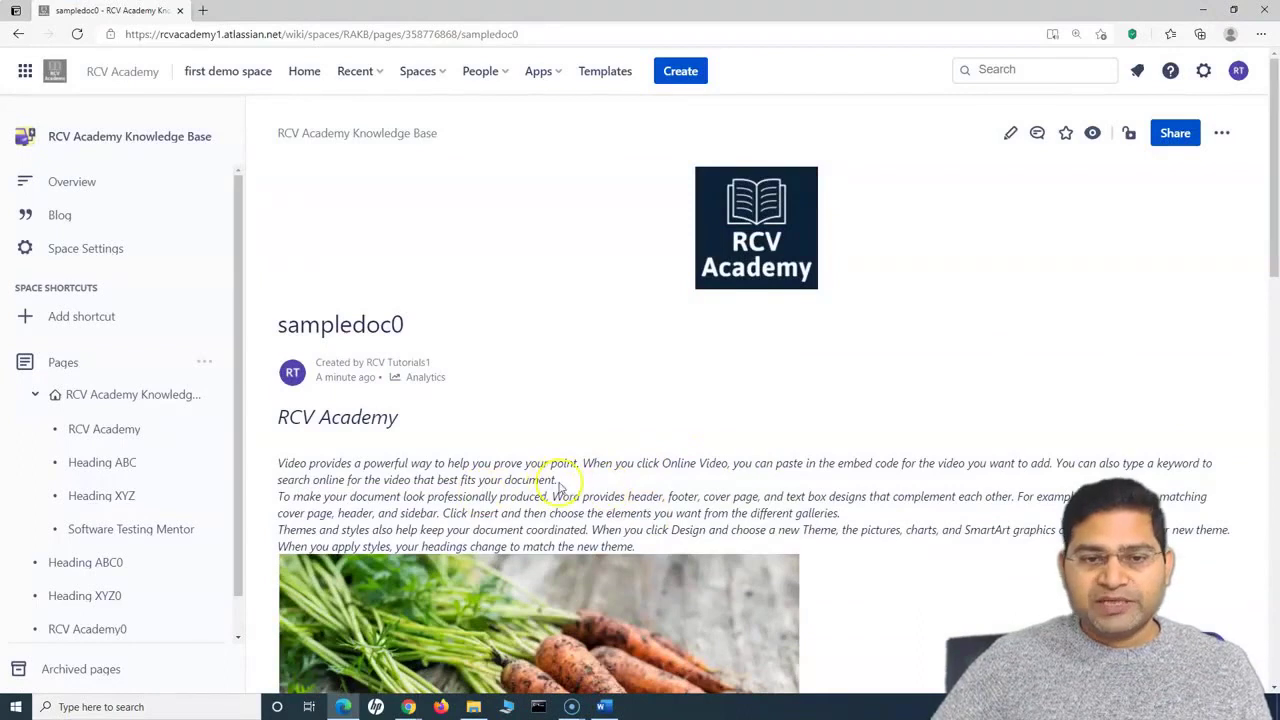
Open sampledoc0 for editing and insert blank lines after the first two paragraphs under the RCV Academy heading.
click(1010, 133)
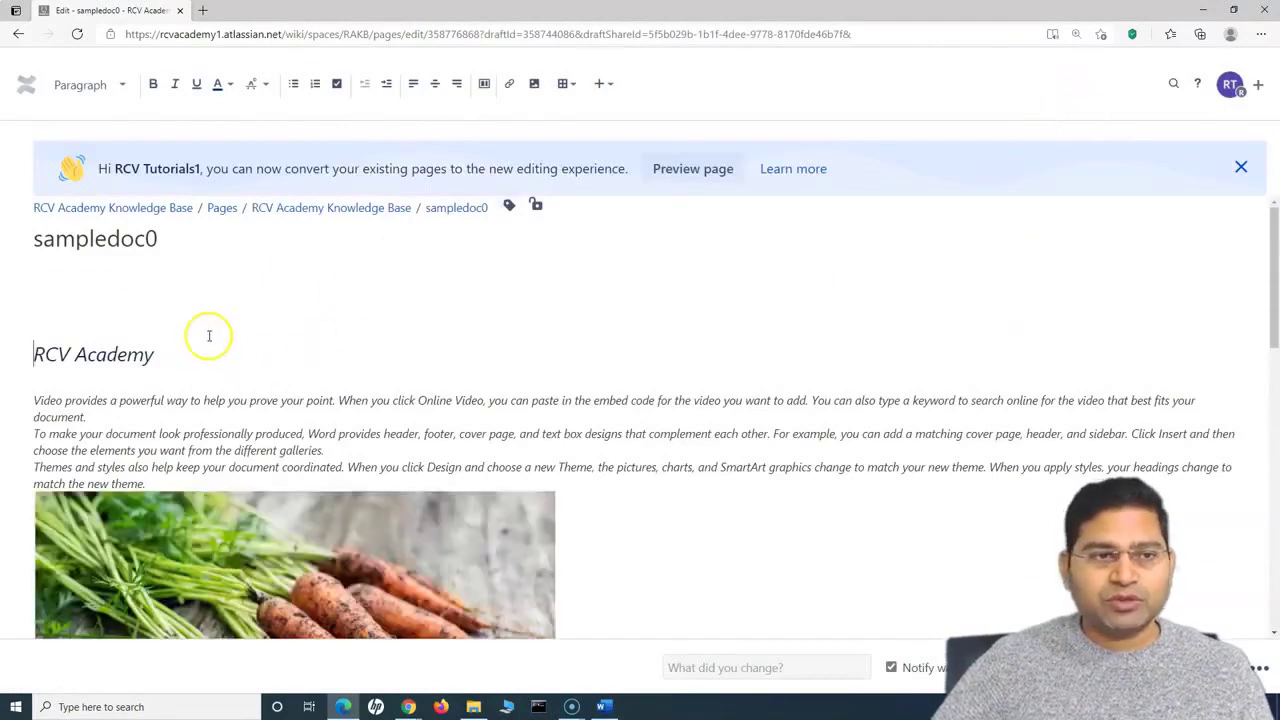
click(148, 240)
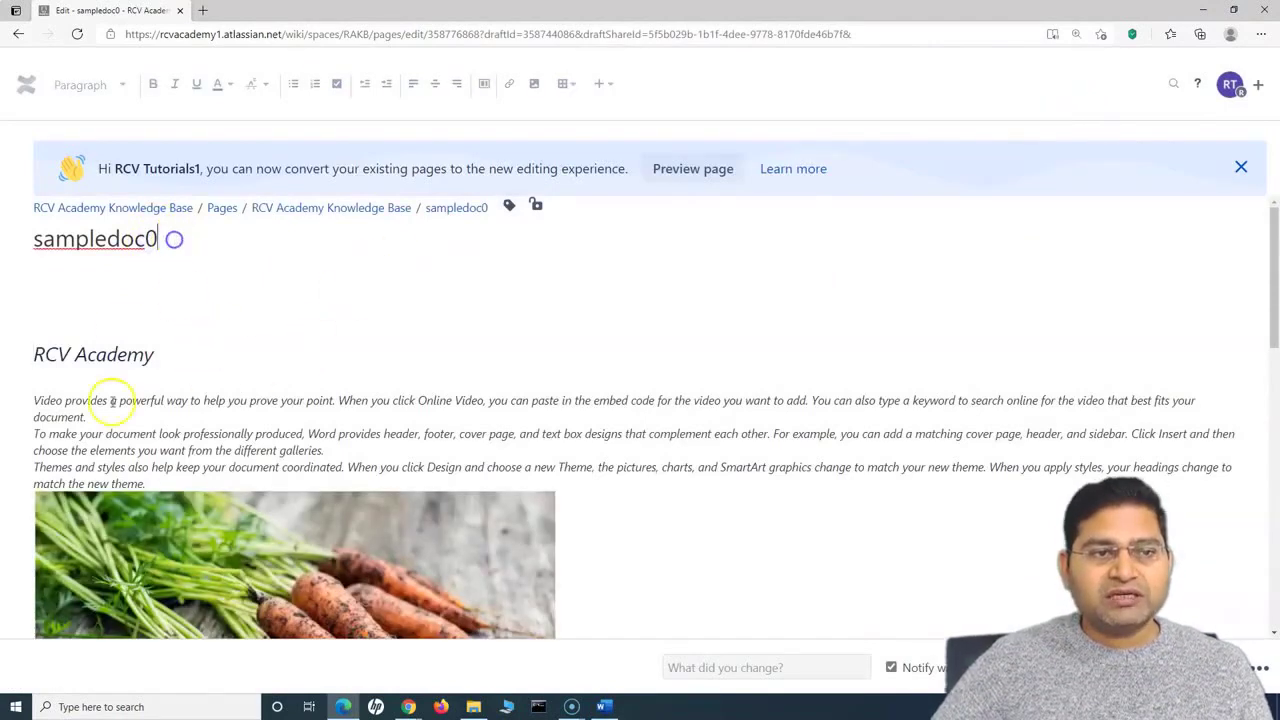
click(86, 418)
key(Return)
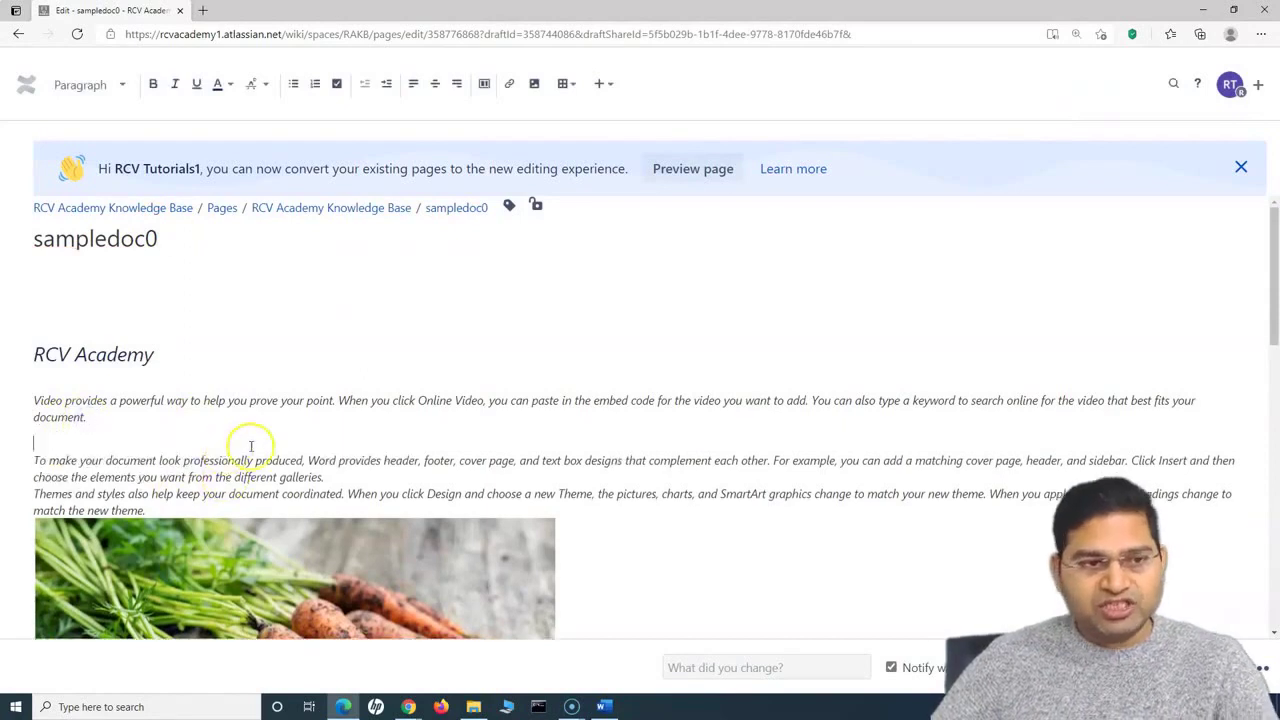
key(Return)
Center the carrot image above Heading ABC.
scroll(386, 491, down, 5)
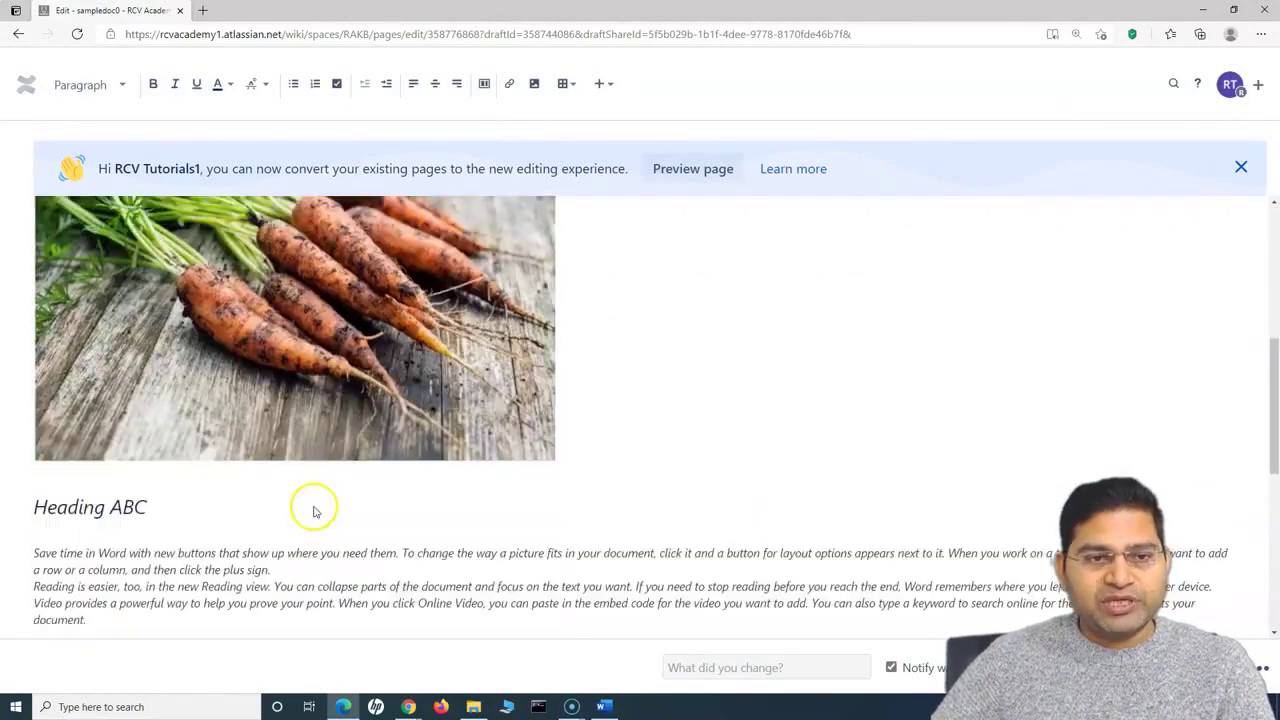
click(314, 323)
scroll(457, 565, up, 2)
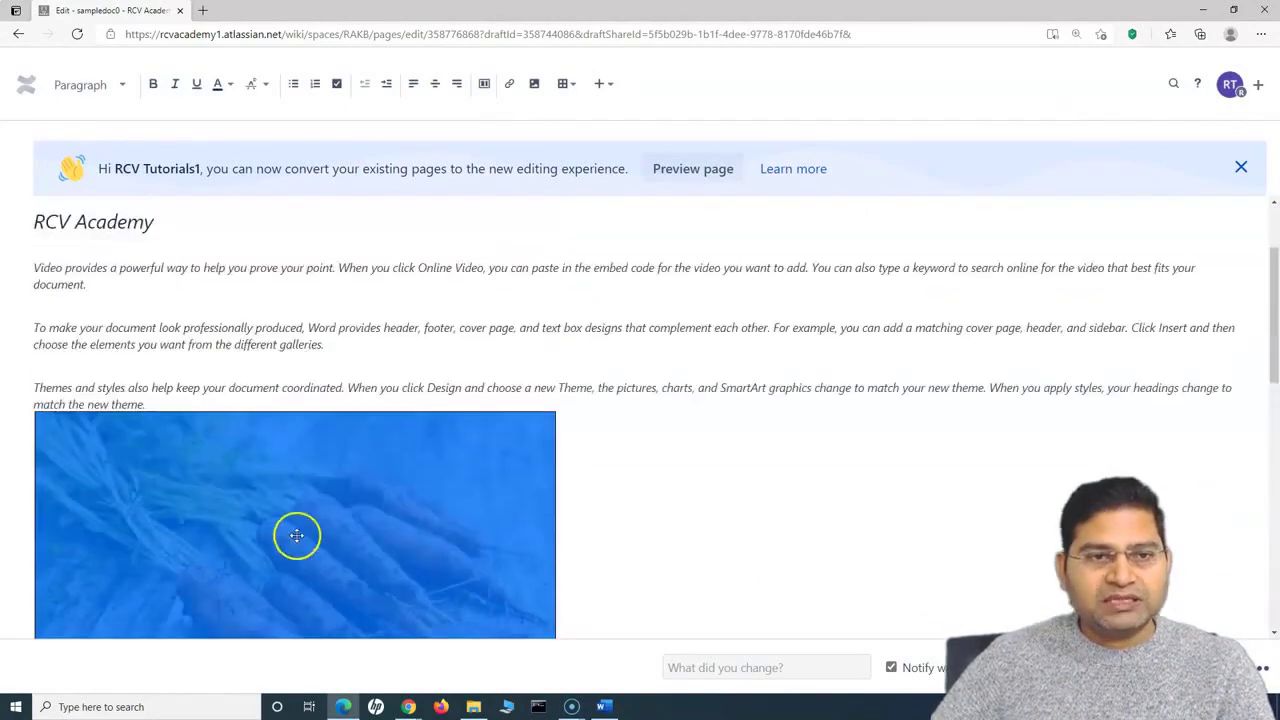
click(435, 84)
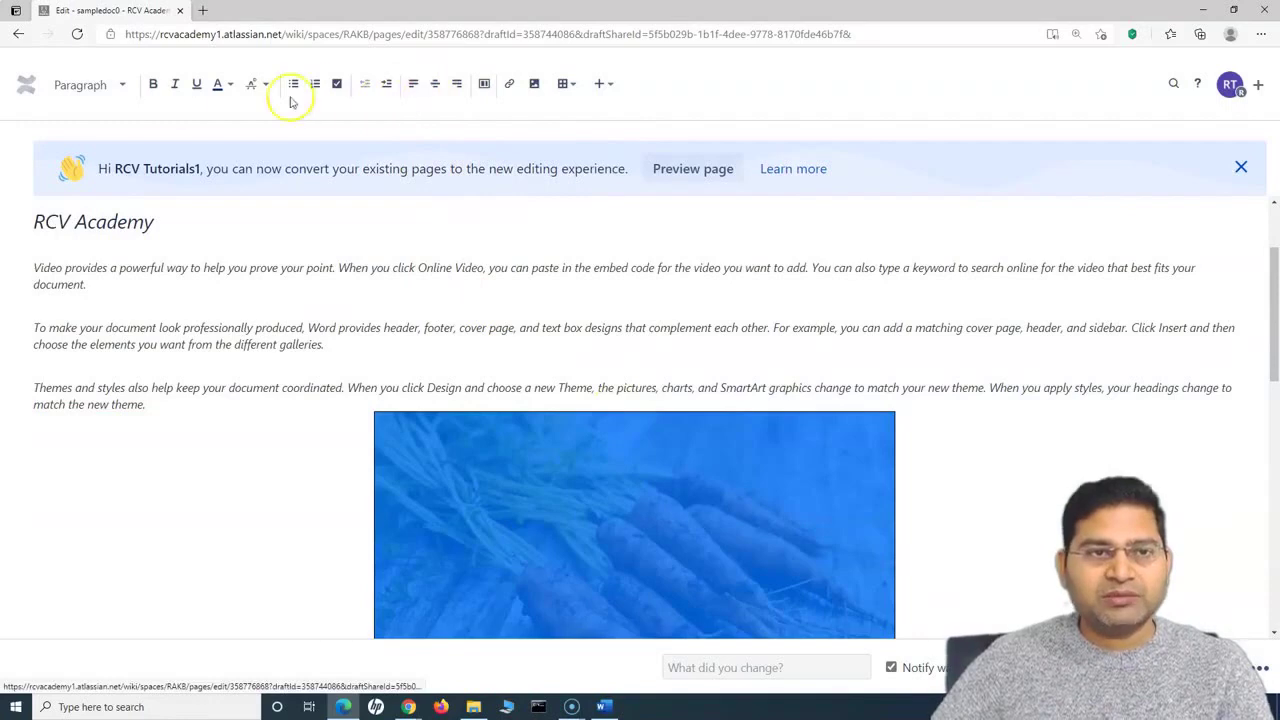
Insert blank lines after the first paragraph under Heading ABC and after each of the first three paragraphs under Heading XYZ.
scroll(541, 337, down, 10)
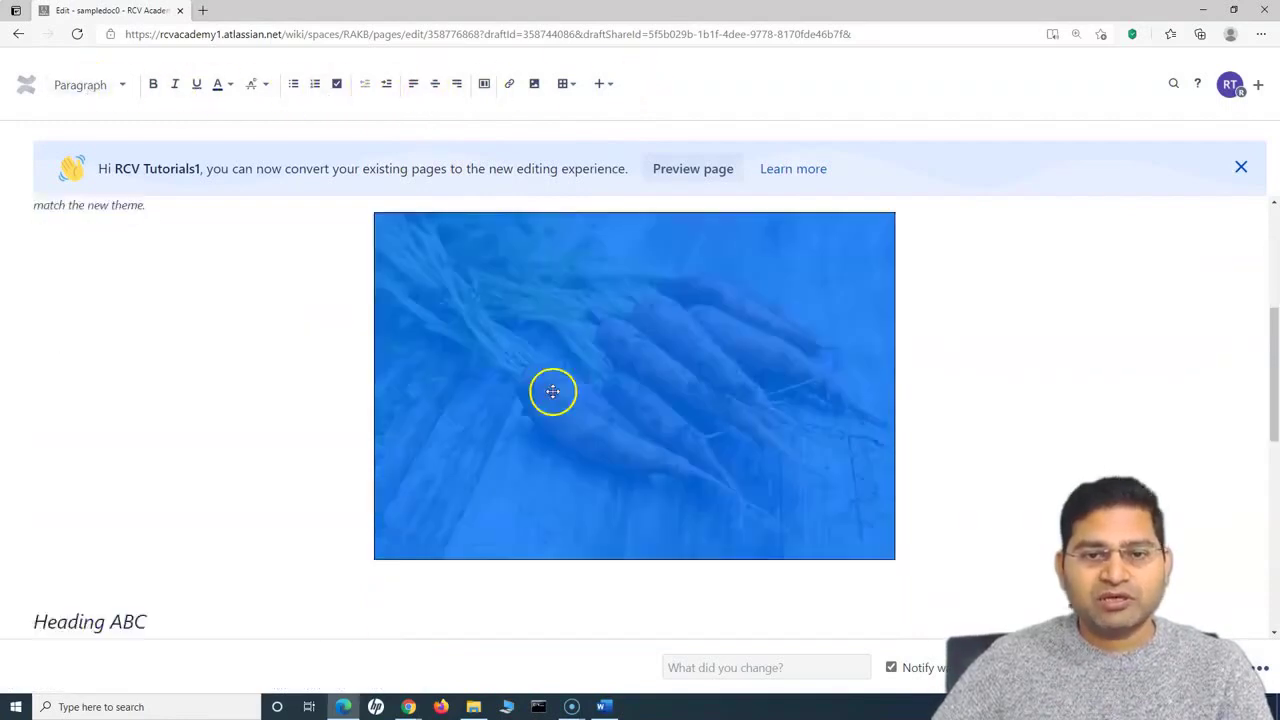
scroll(160, 490, down, 1)
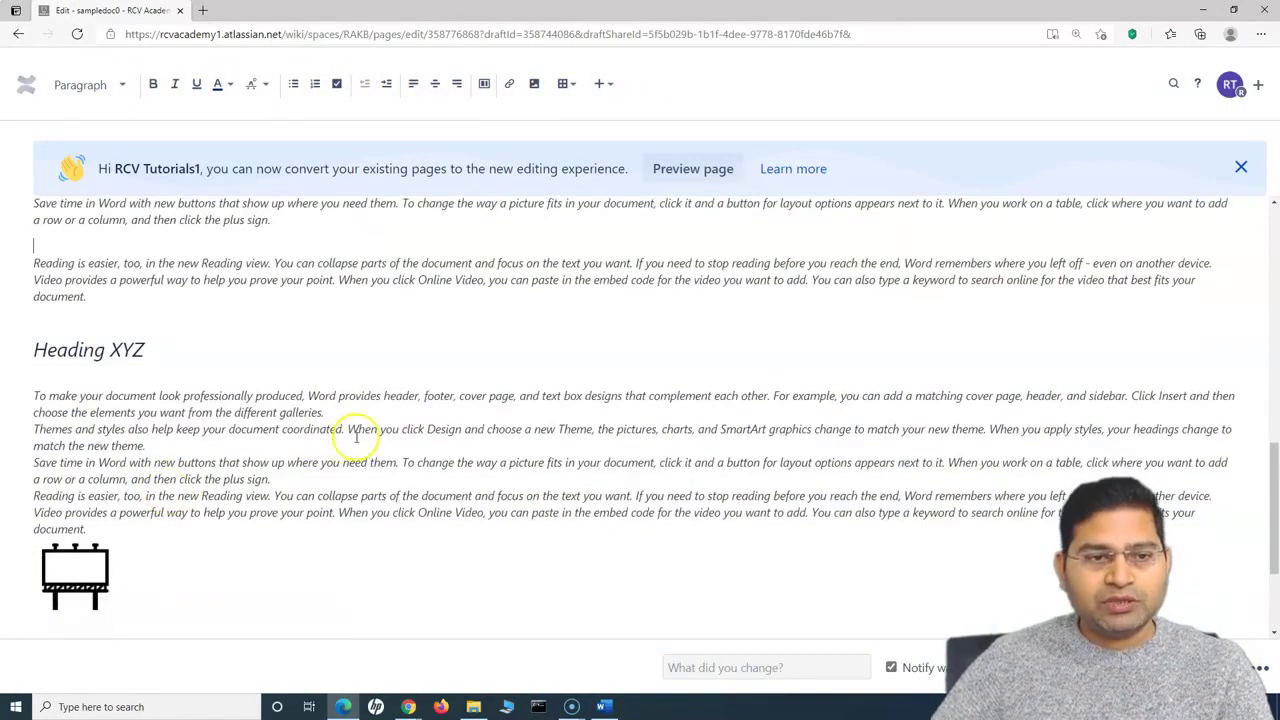
key(Return)
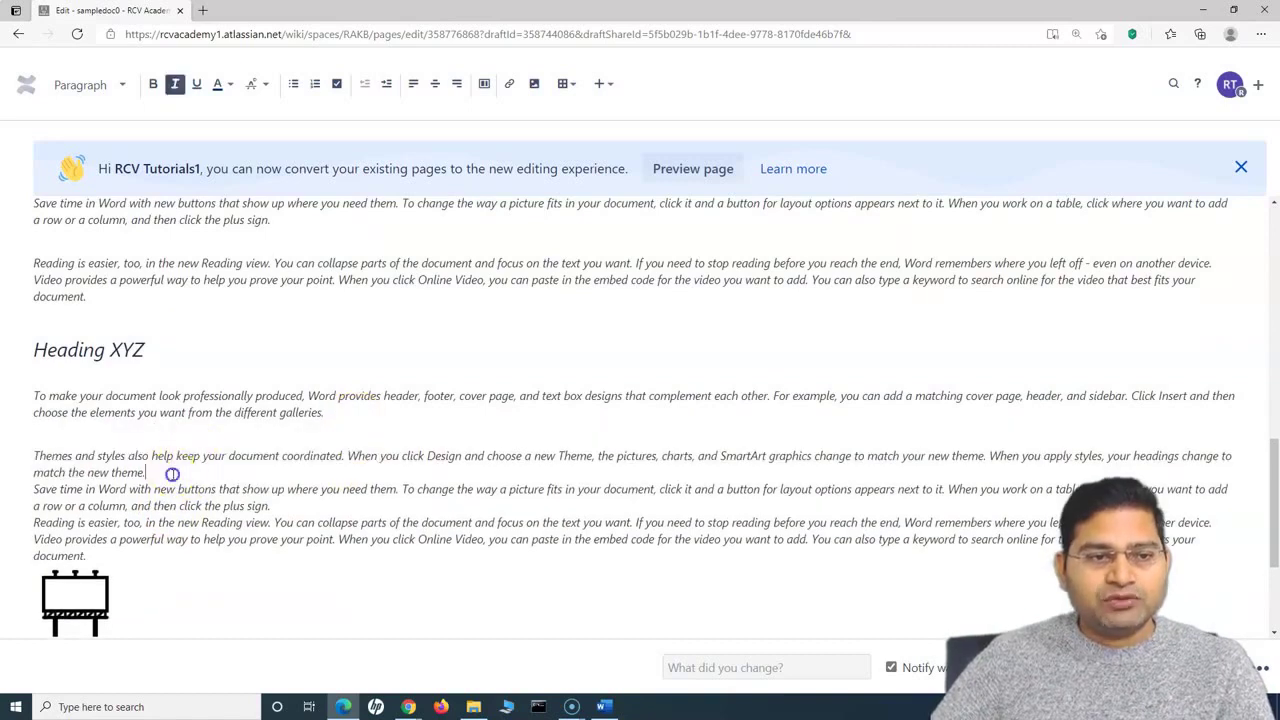
key(Return)
key(Return)
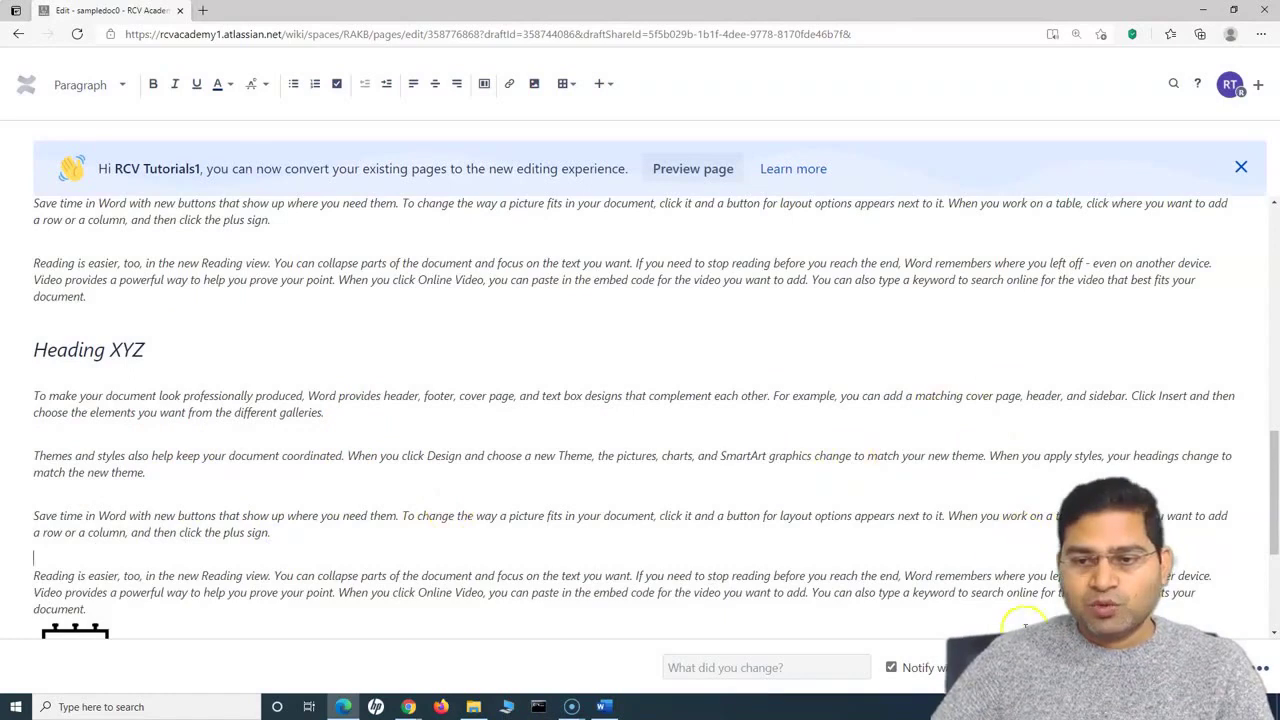
Publish the edited sampledoc0 page and return the browser window to its full size.
scroll(978, 542, down, 3)
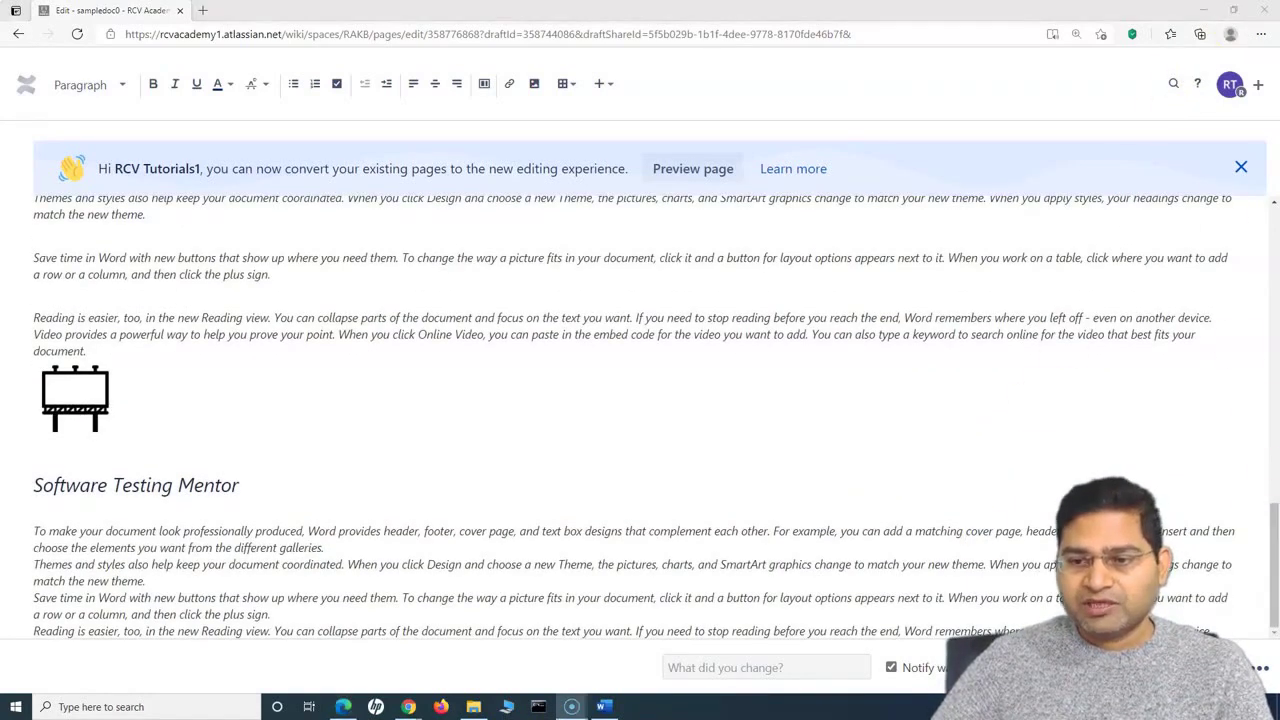
click(1271, 535)
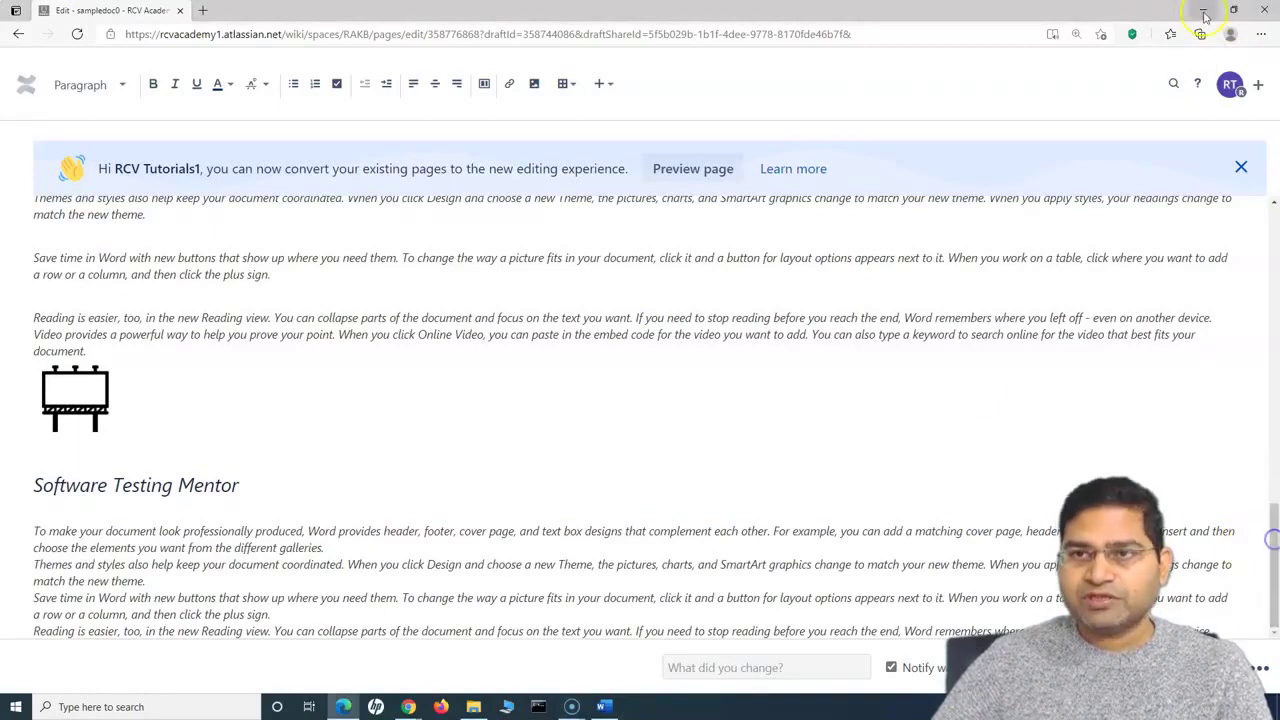
click(1233, 10)
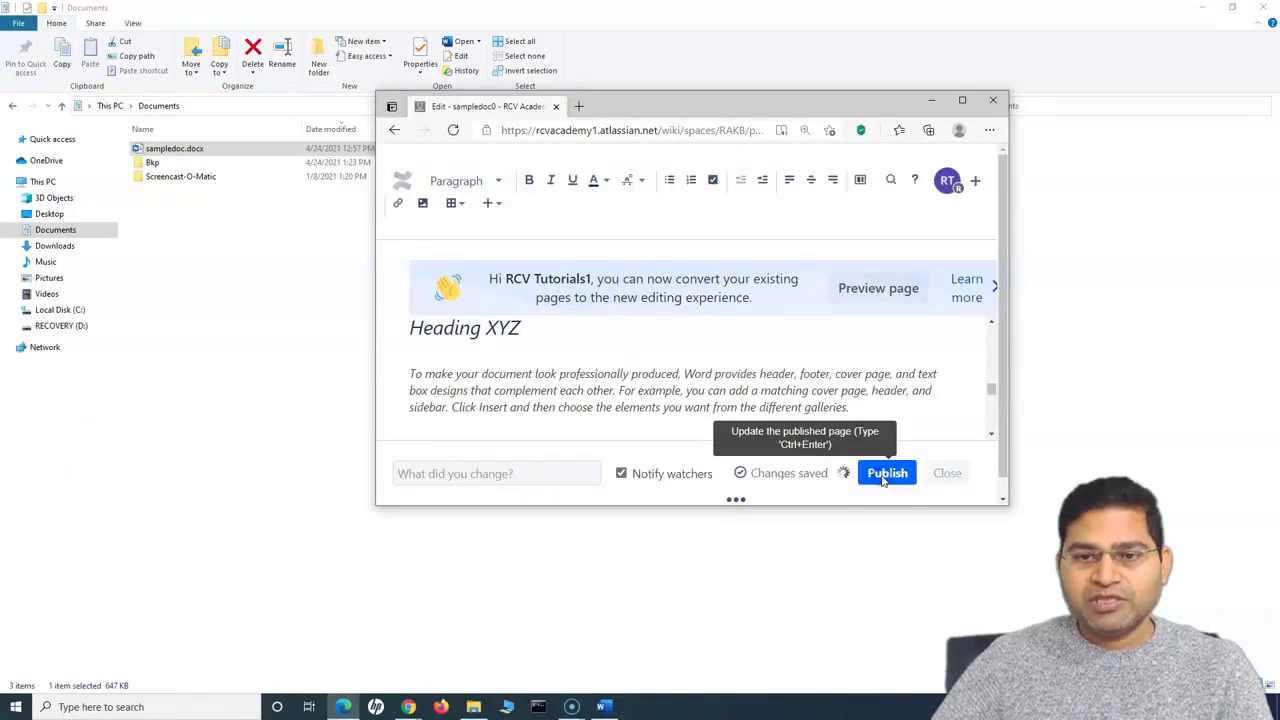
click(884, 479)
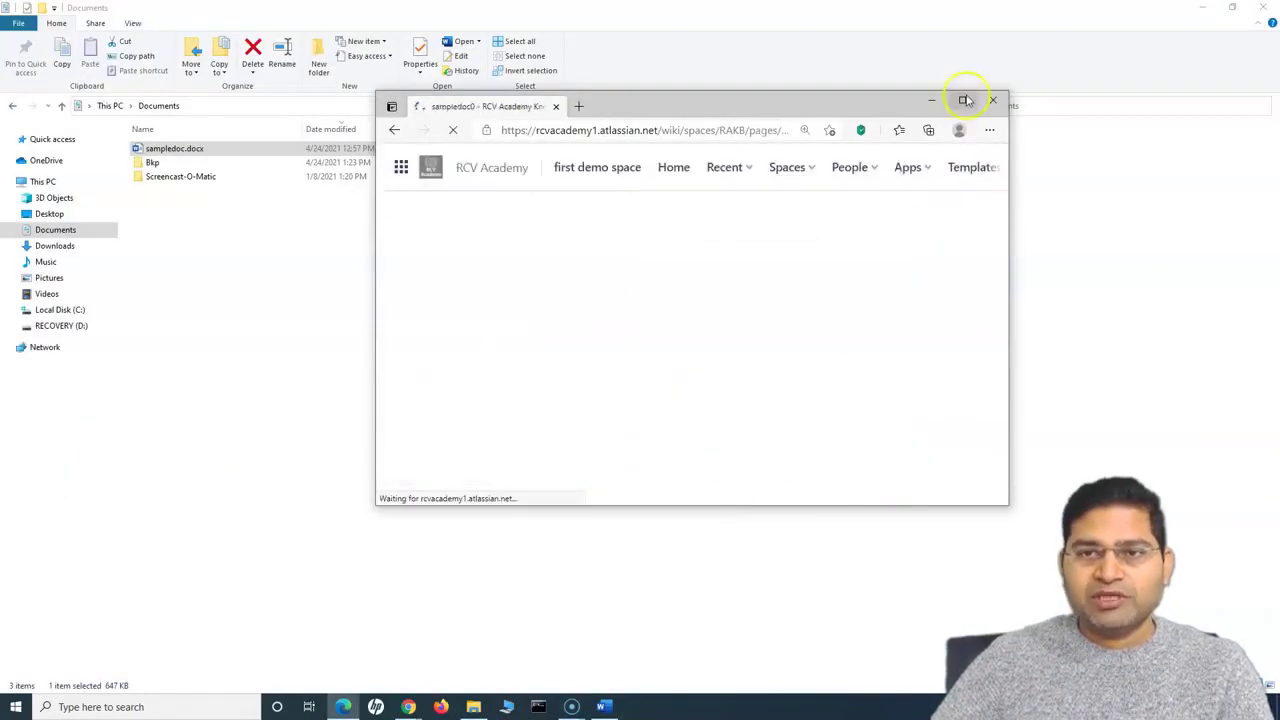
click(965, 100)
Examine the published sampledoc0 page from start to end, checking paragraph spacing and the alignment of the carrot image.
scroll(582, 488, down, 3)
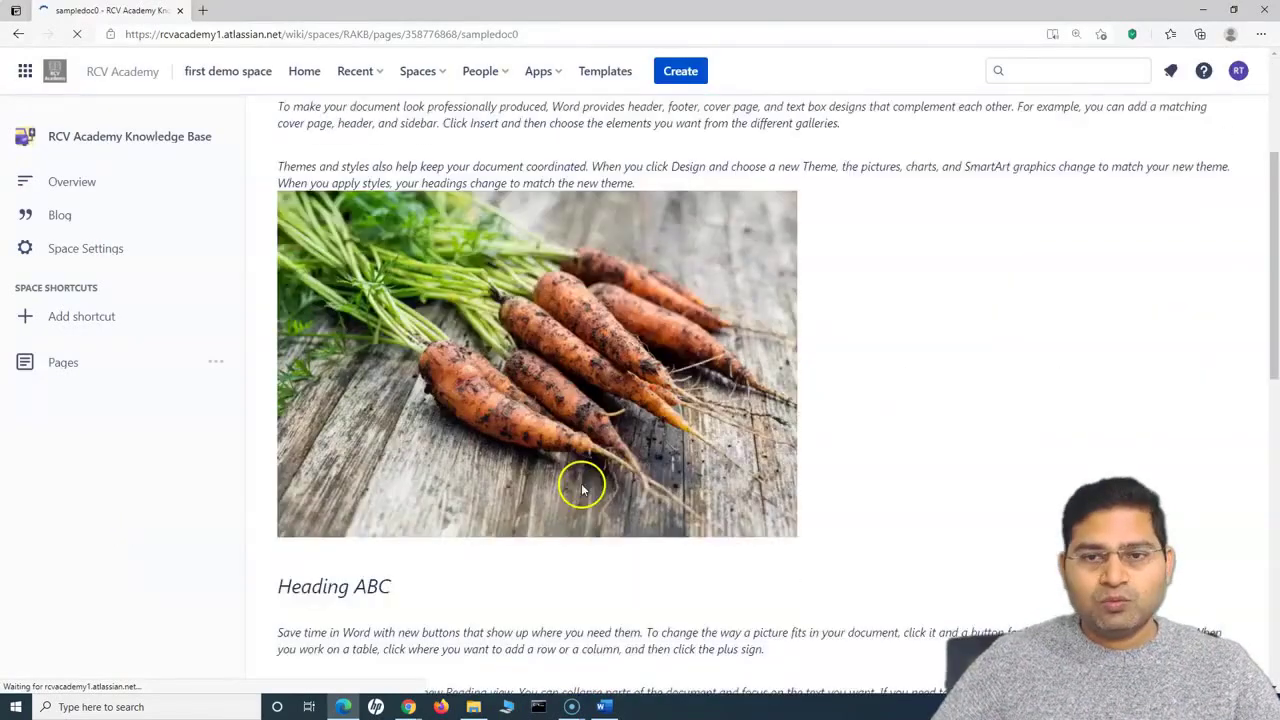
scroll(536, 600, down, 10)
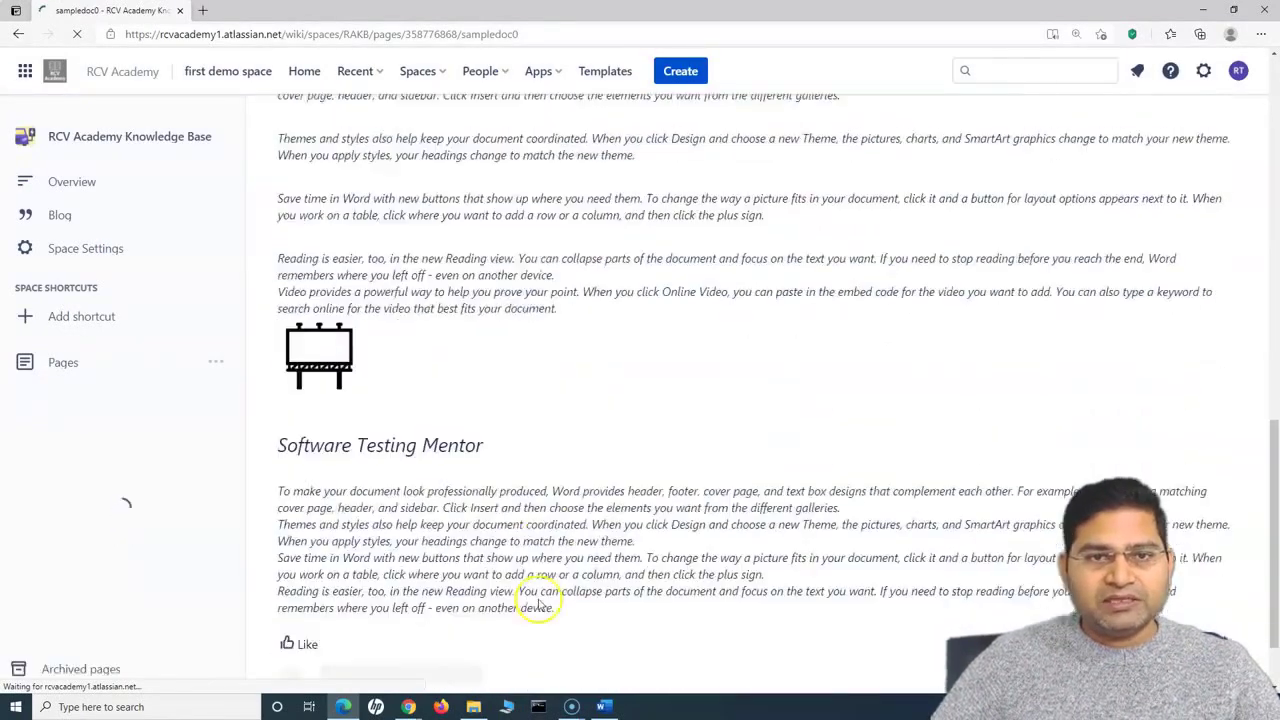
scroll(536, 605, up, 8)
scroll(645, 460, down, 4)
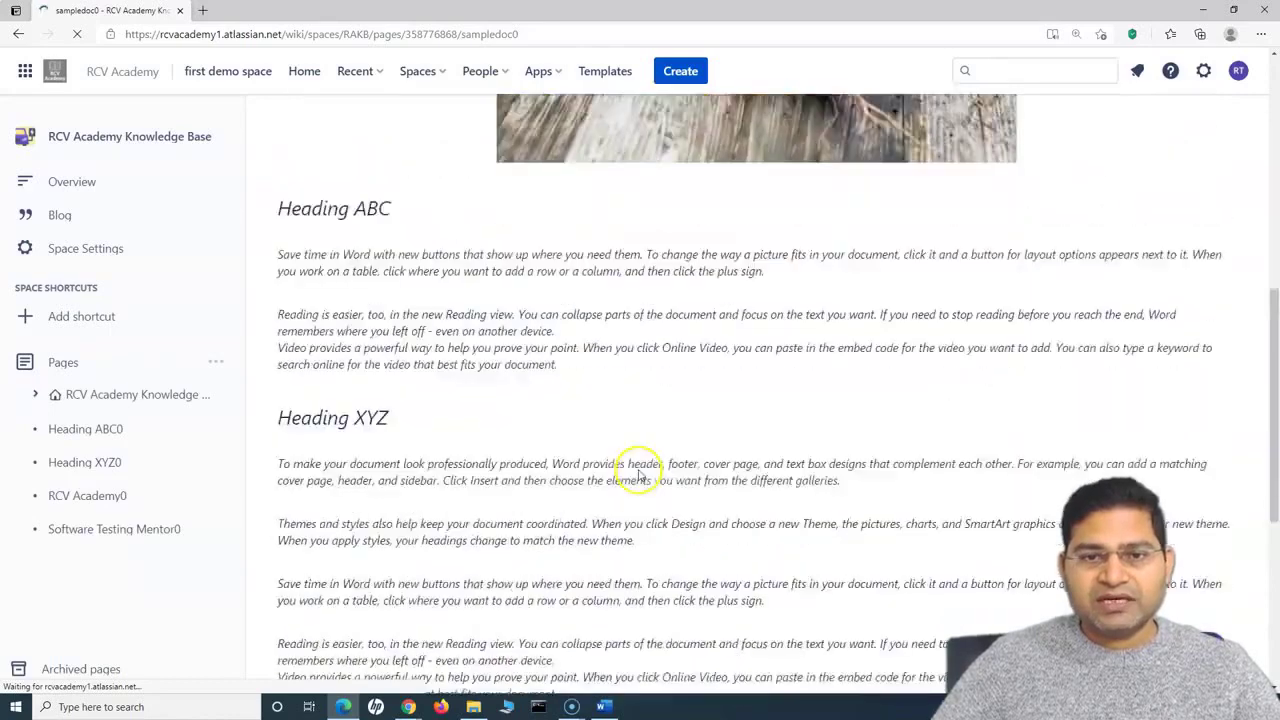
scroll(571, 471, down, 4)
scroll(570, 483, up, 2)
scroll(570, 483, down, 3)
scroll(570, 483, up, 10)
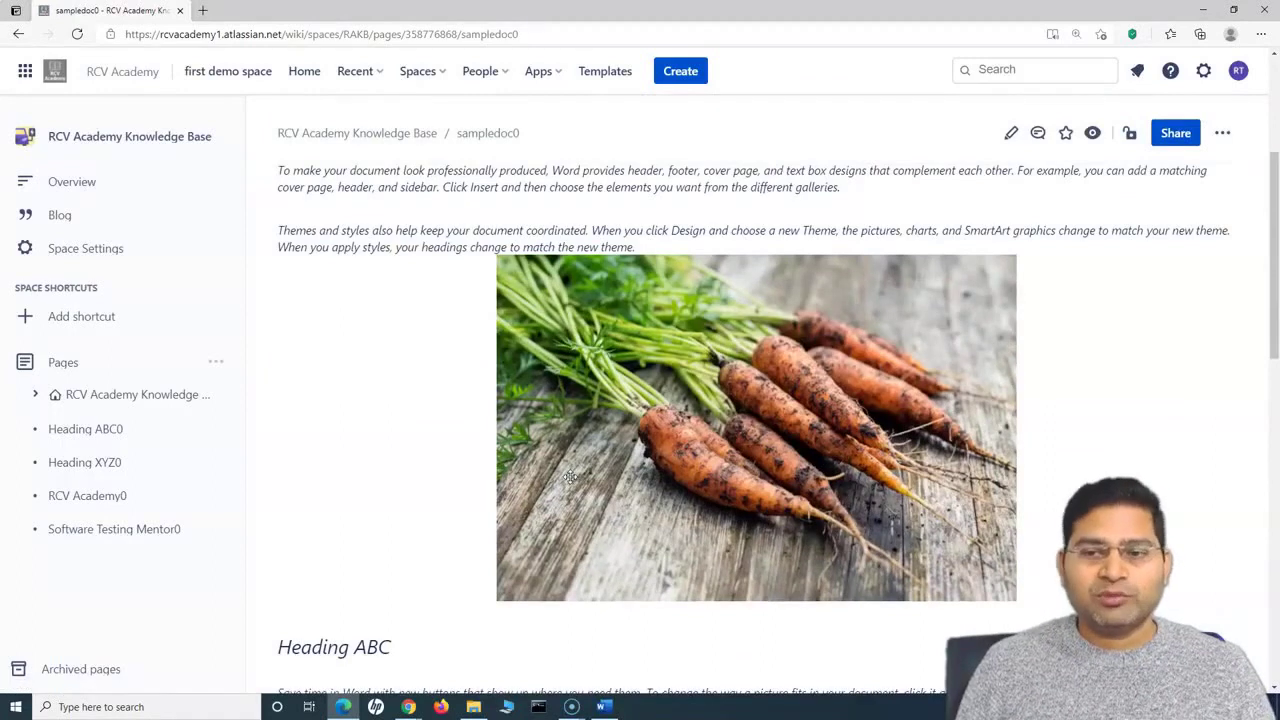
scroll(386, 309, up, 1)
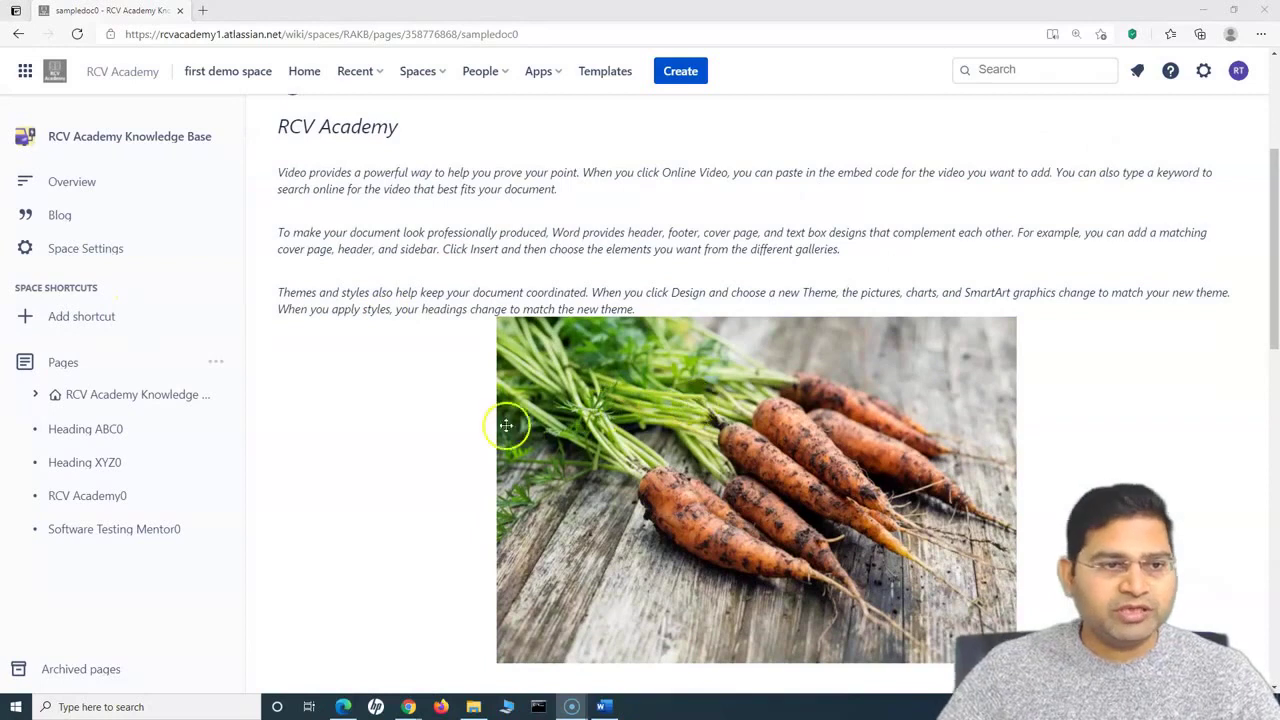
scroll(443, 314, up, 3)
Go to the RCV Academy Knowledge Base overview, look at its advanced page actions, and collapse the home page's child pages.
click(343, 133)
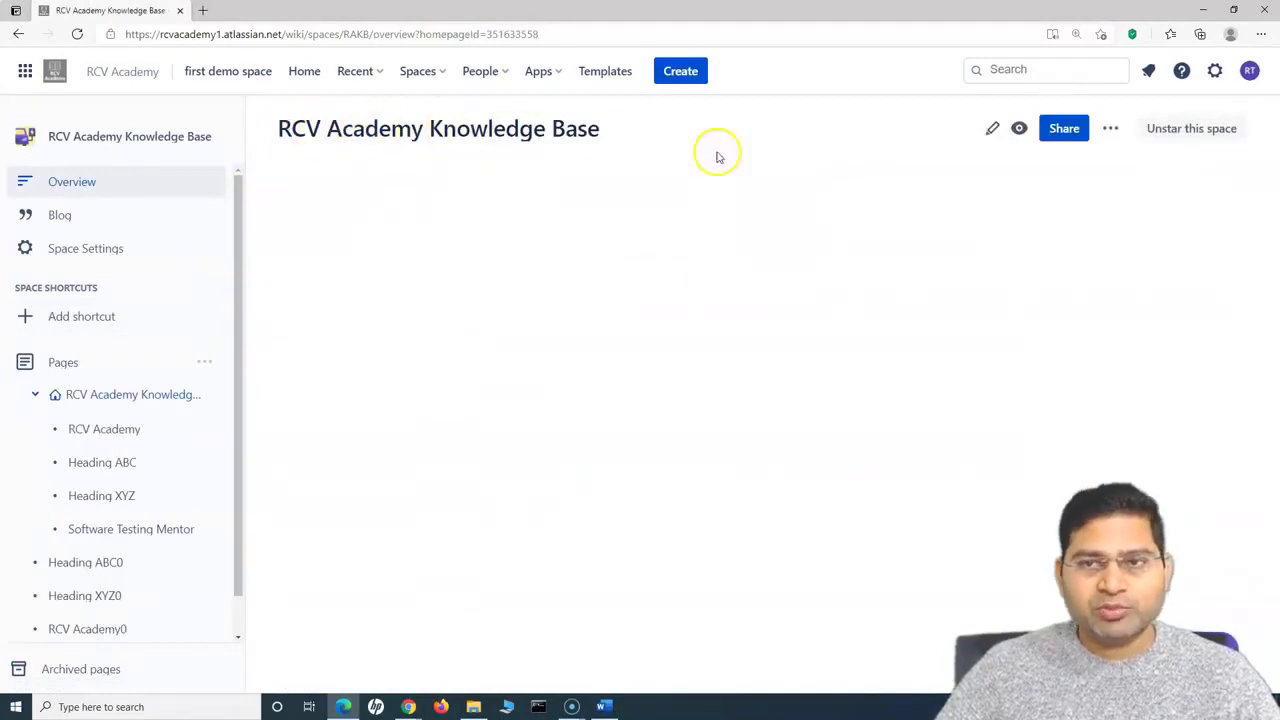
click(1108, 130)
mouse_move(1071, 460)
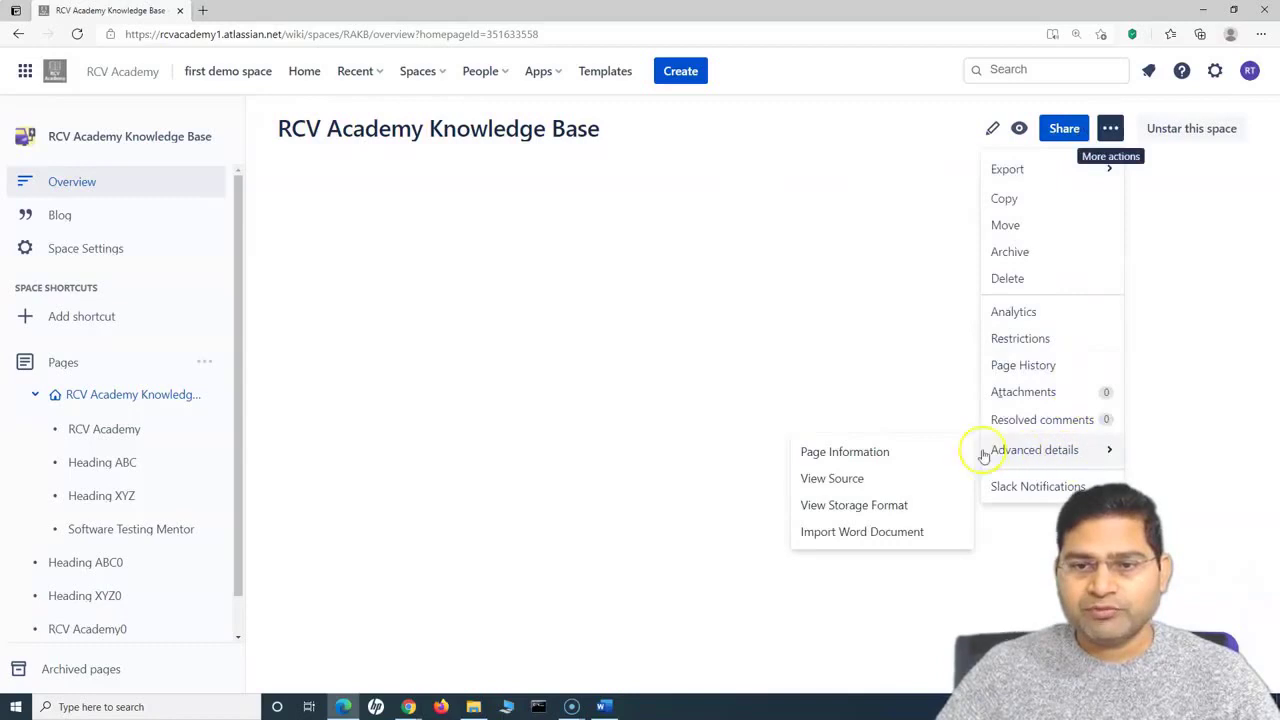
click(35, 398)
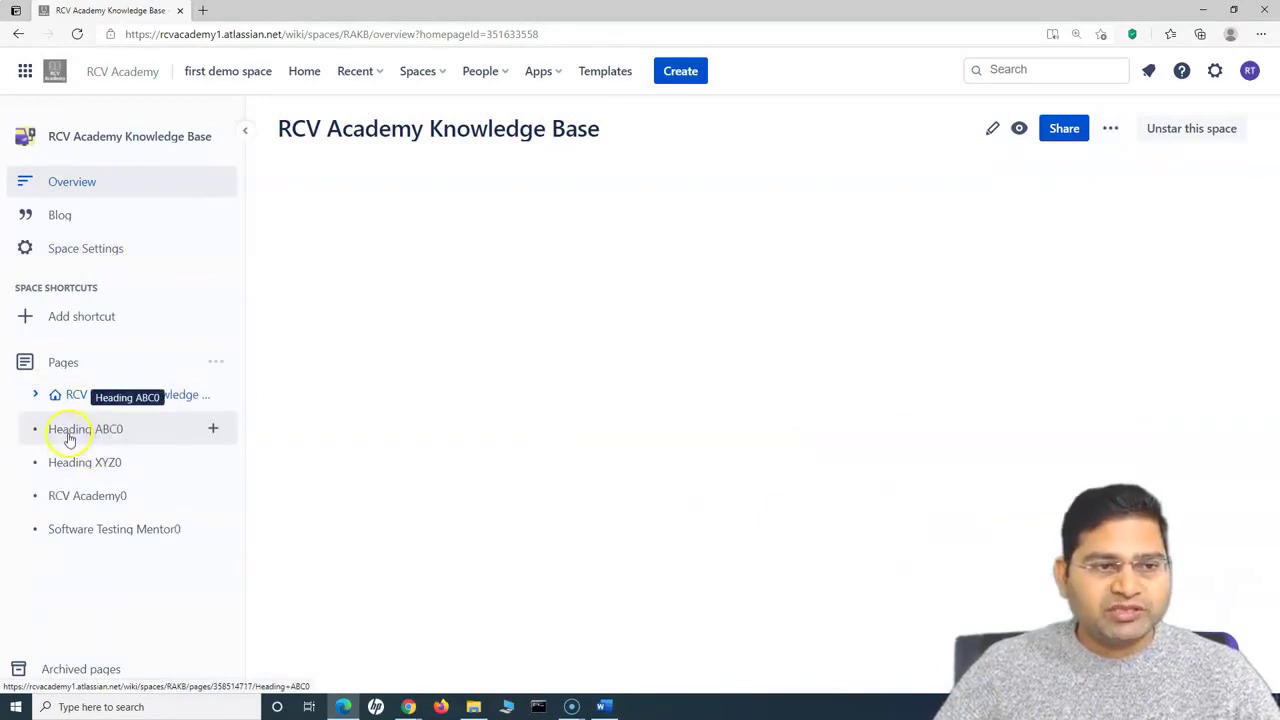
Open the Heading ABC0 page and review its content down to the Software Testing Mentor section.
click(69, 432)
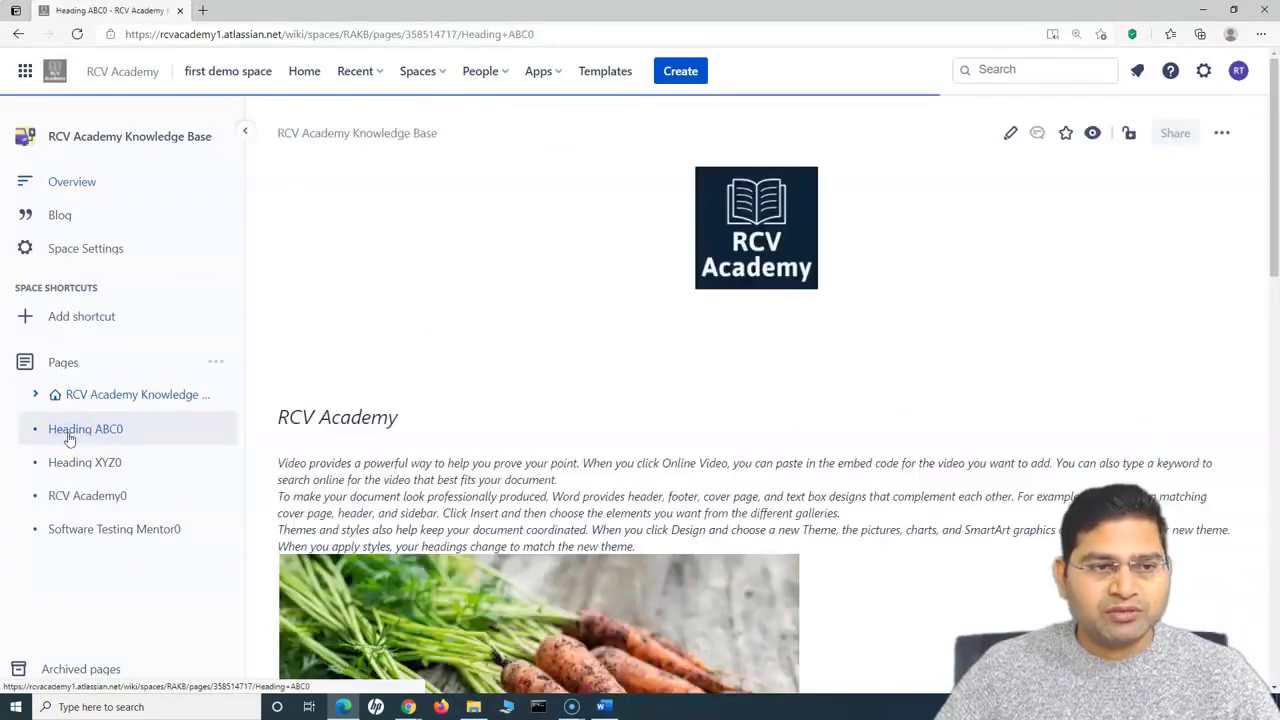
click(123, 446)
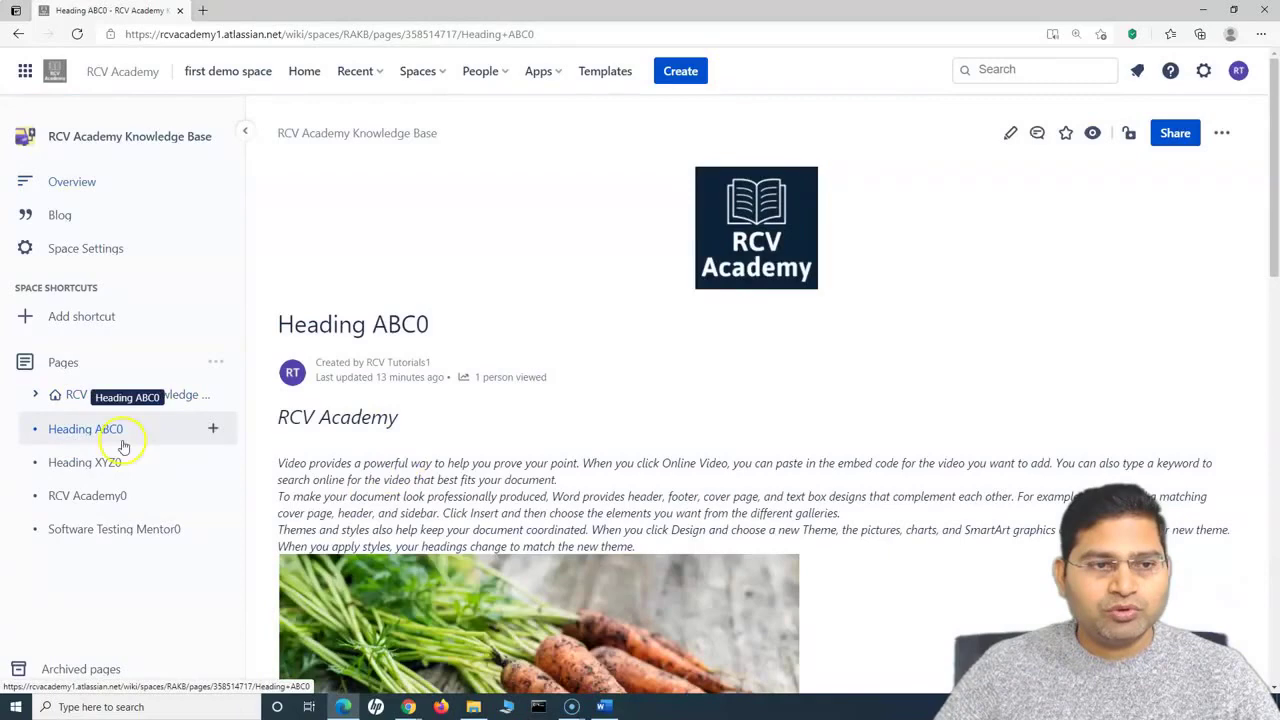
scroll(400, 520, down, 10)
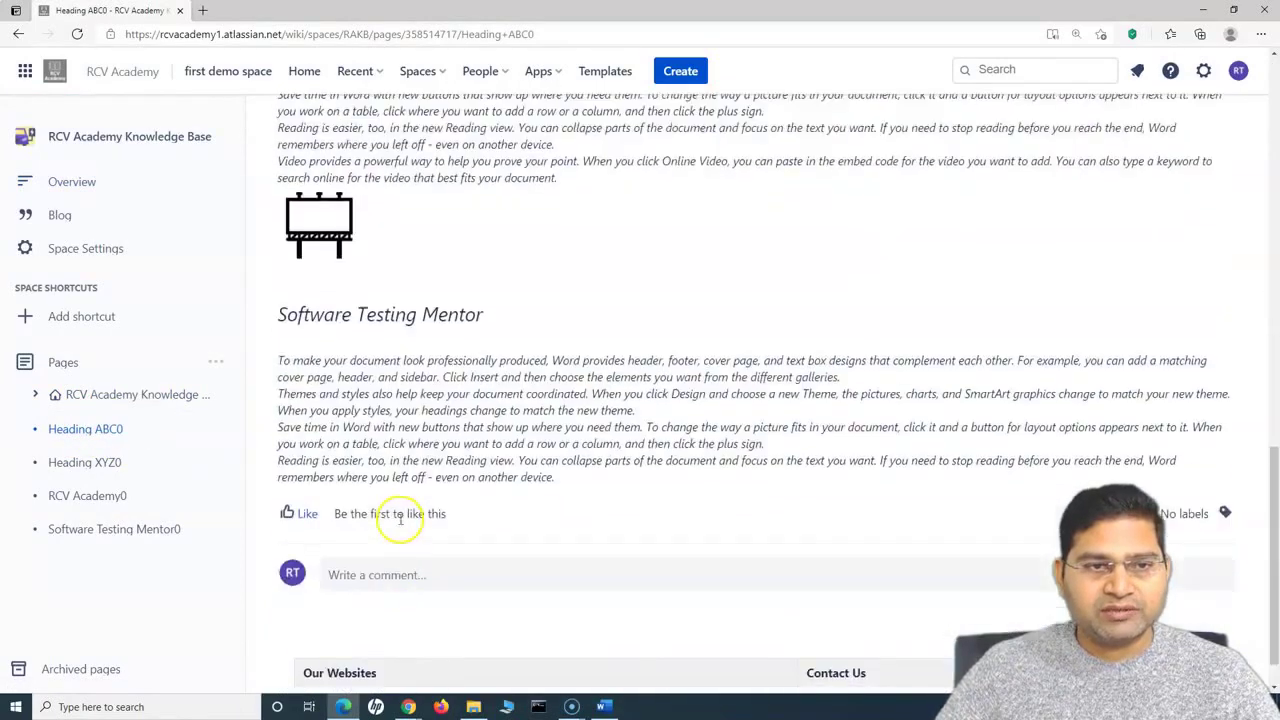
scroll(540, 295, up, 2)
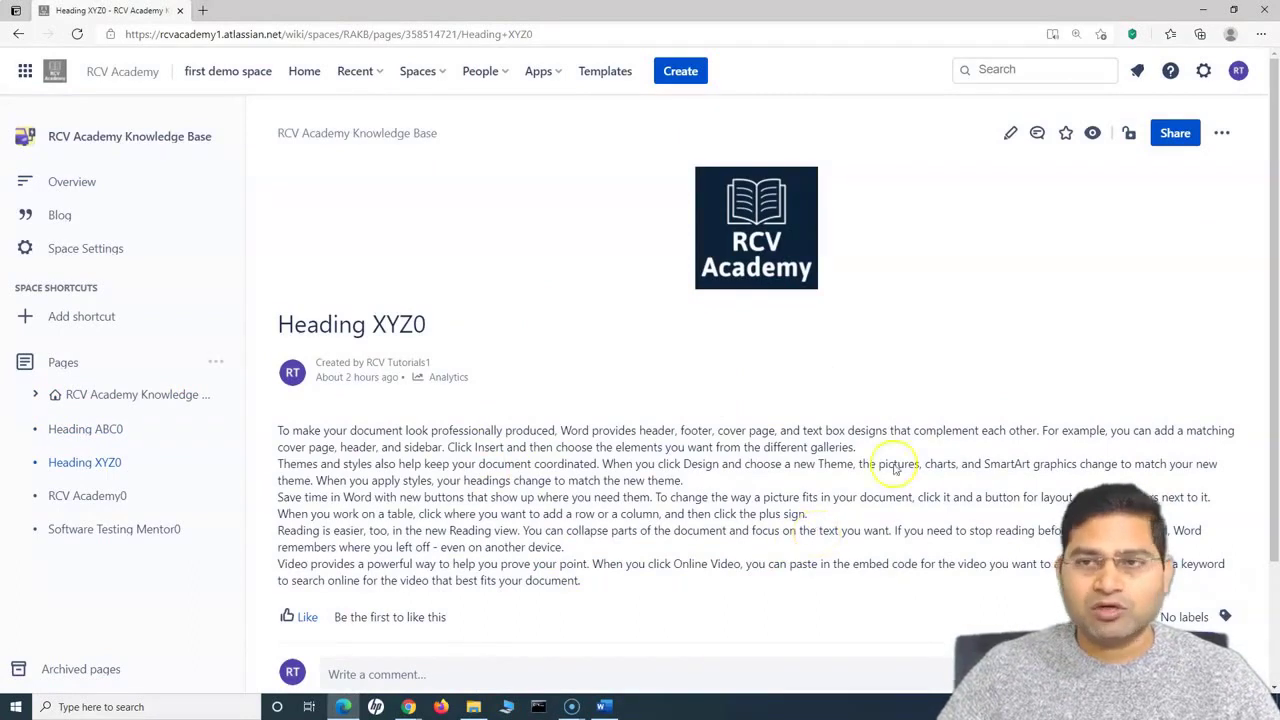
Start a Word document import from the Heading XYZ0 page, upload sampledoc.docx, and proceed to the import configuration.
click(1222, 134)
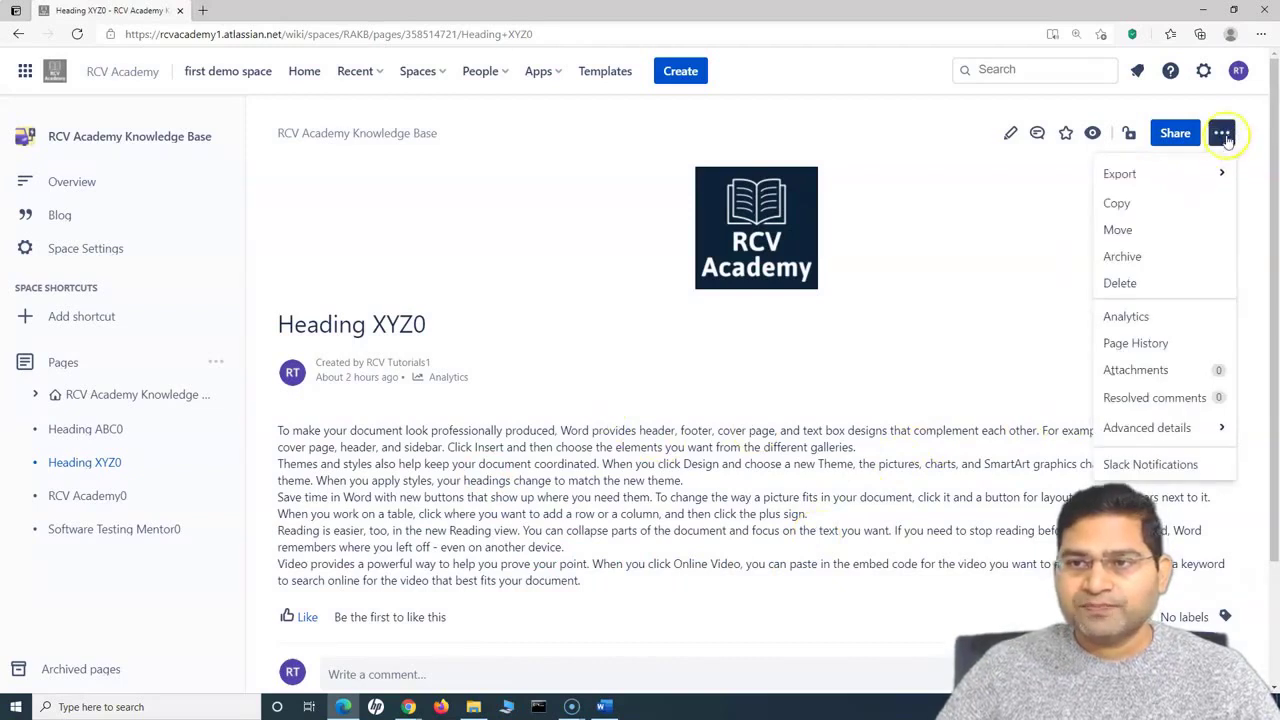
mouse_move(1194, 425)
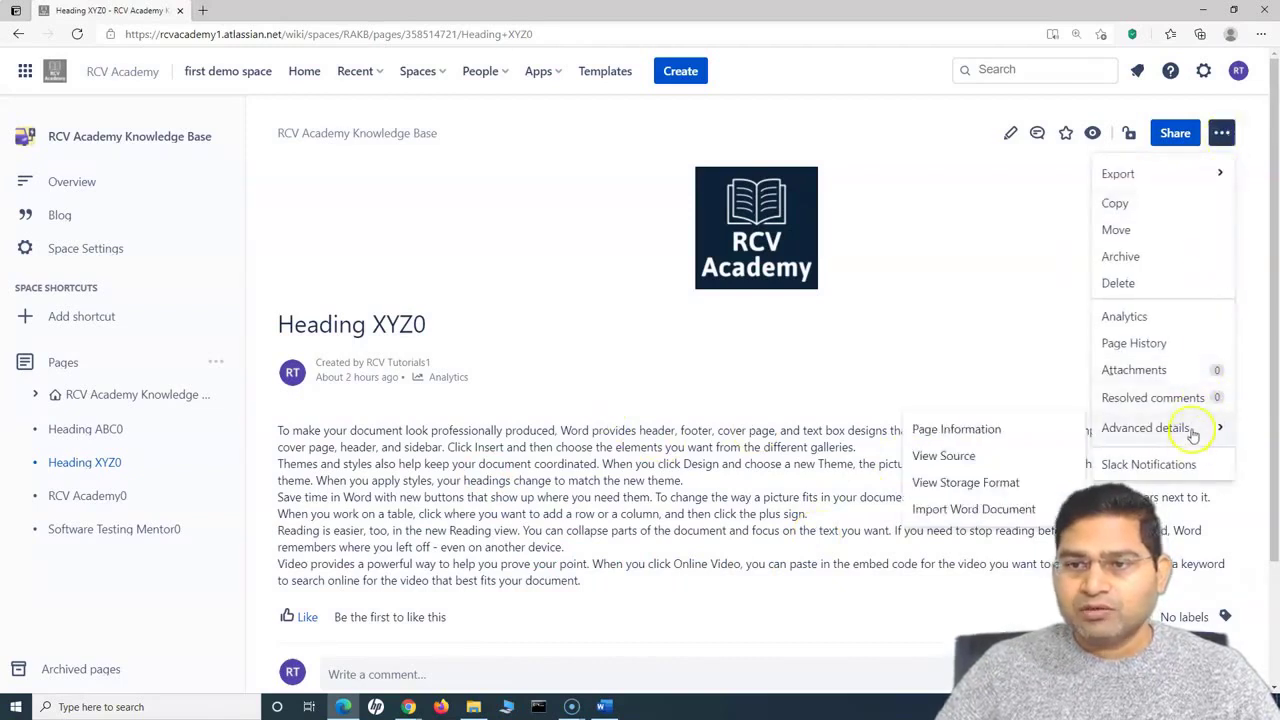
click(993, 515)
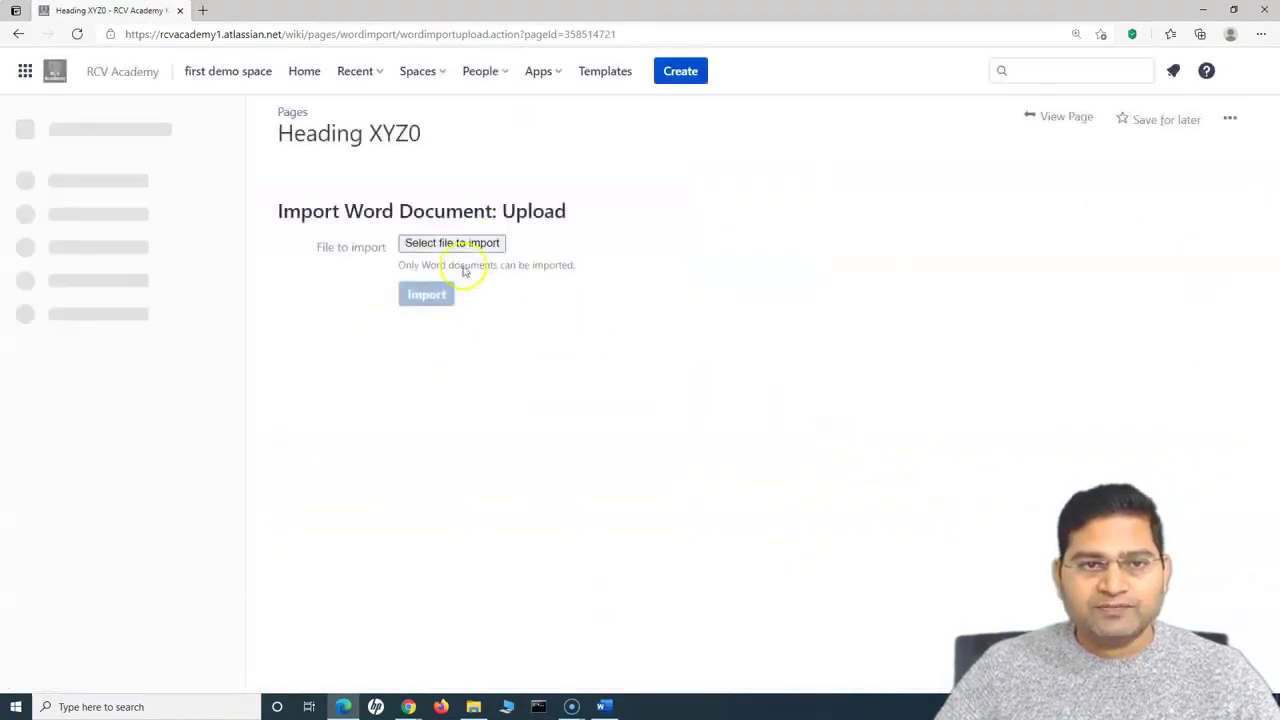
click(466, 245)
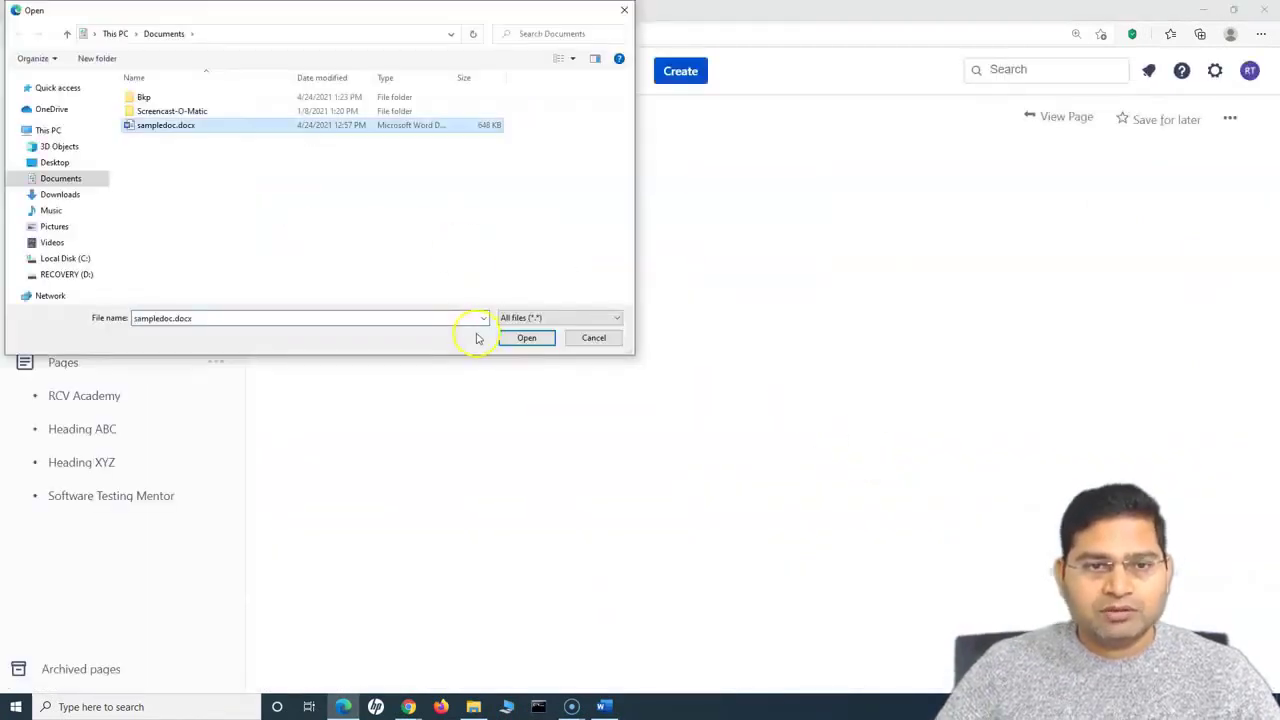
click(526, 338)
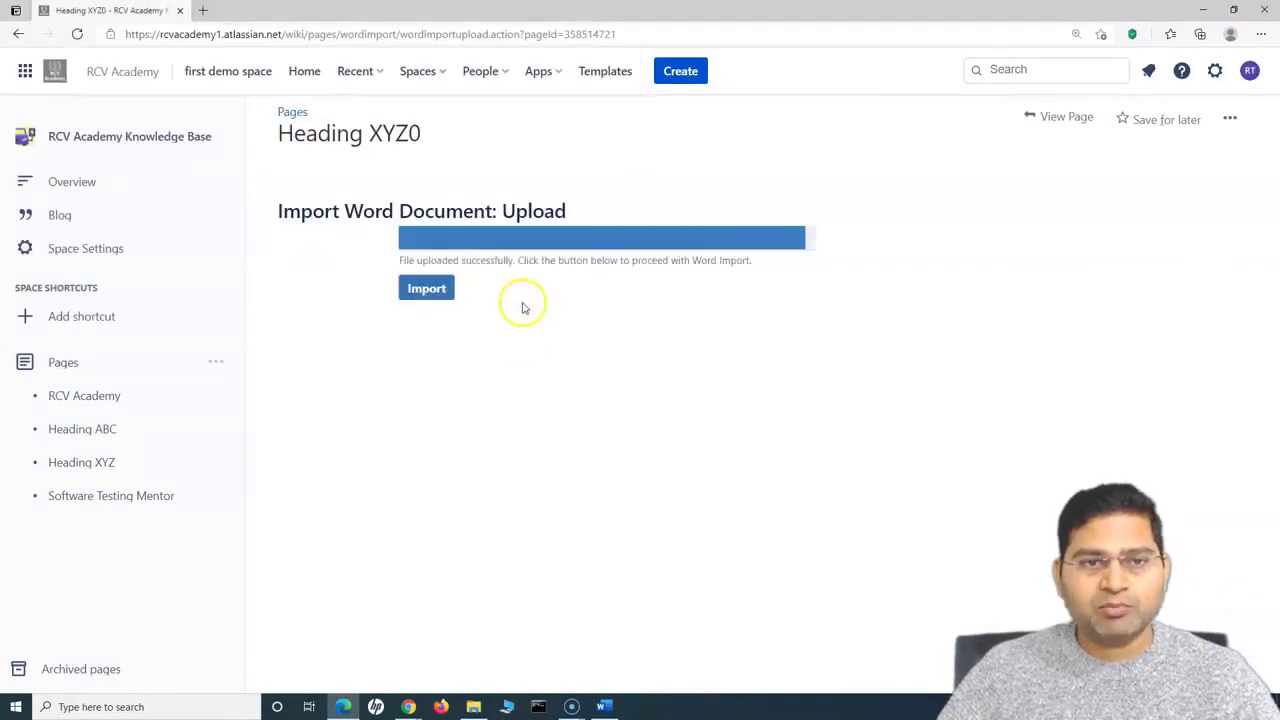
click(430, 291)
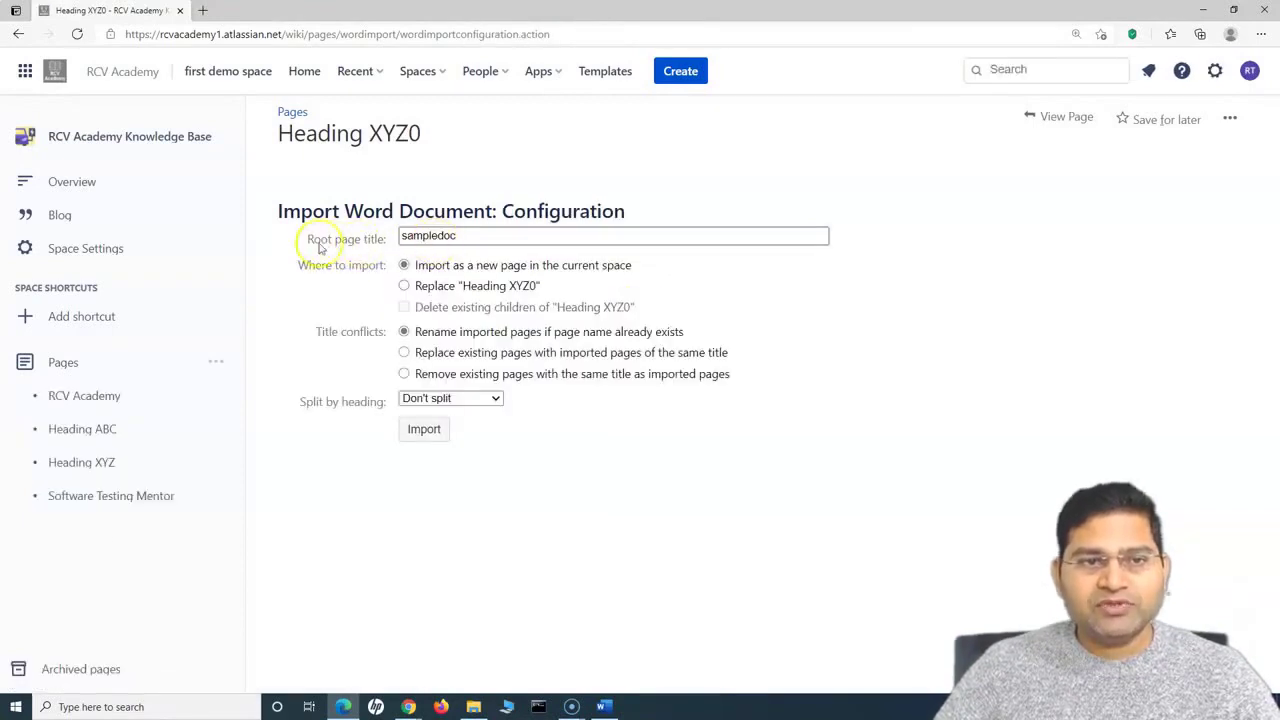
Import sampledoc to replace Heading XYZ0, deleting its existing children and without splitting by heading, and open the resulting page.
click(457, 234)
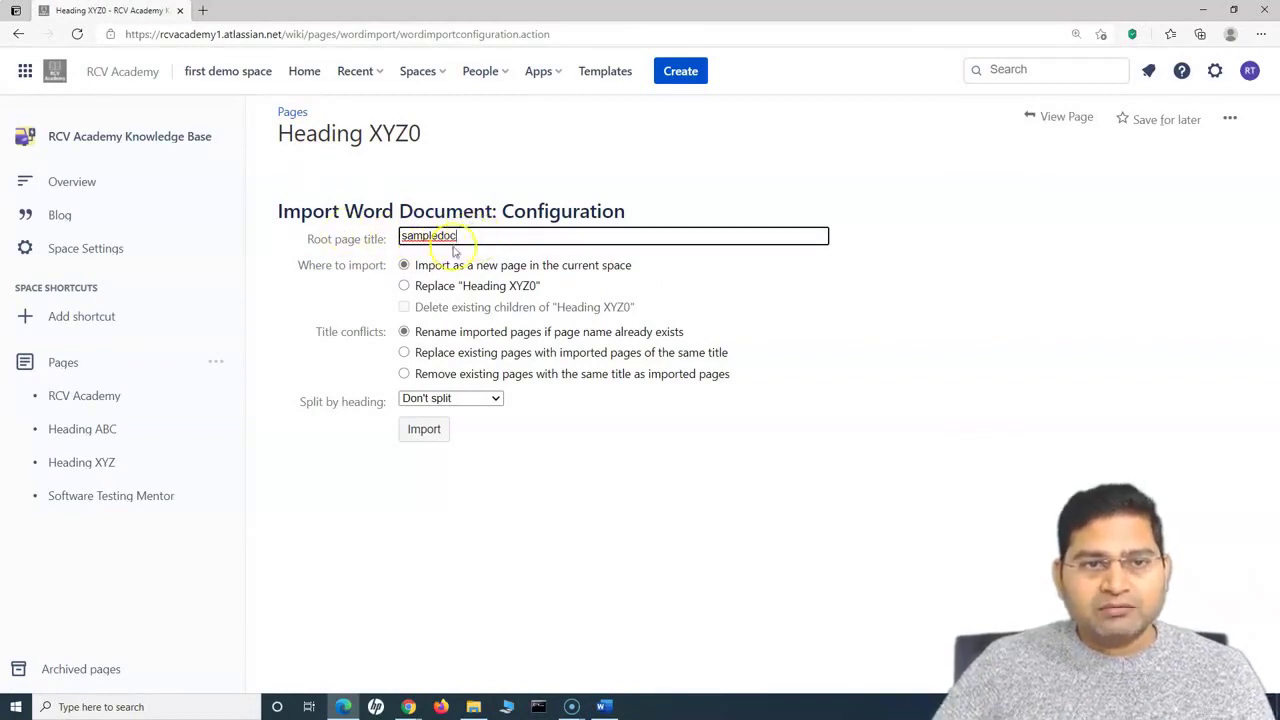
click(404, 287)
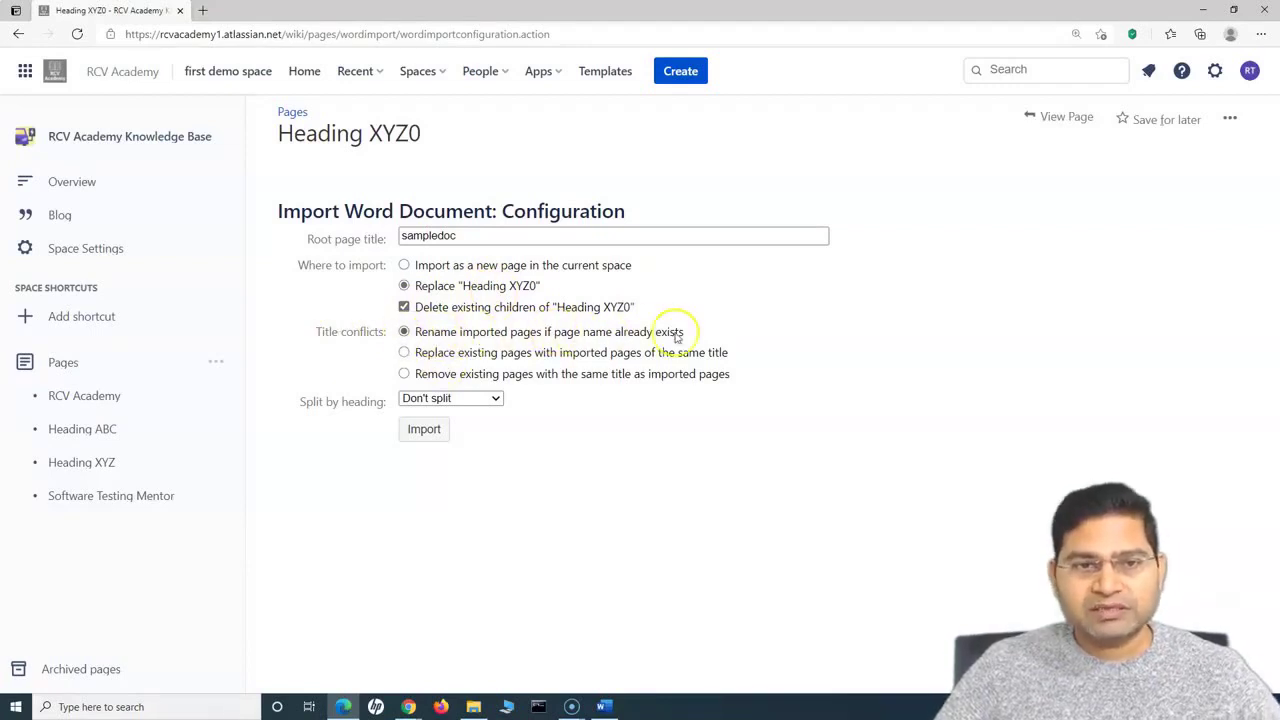
click(458, 400)
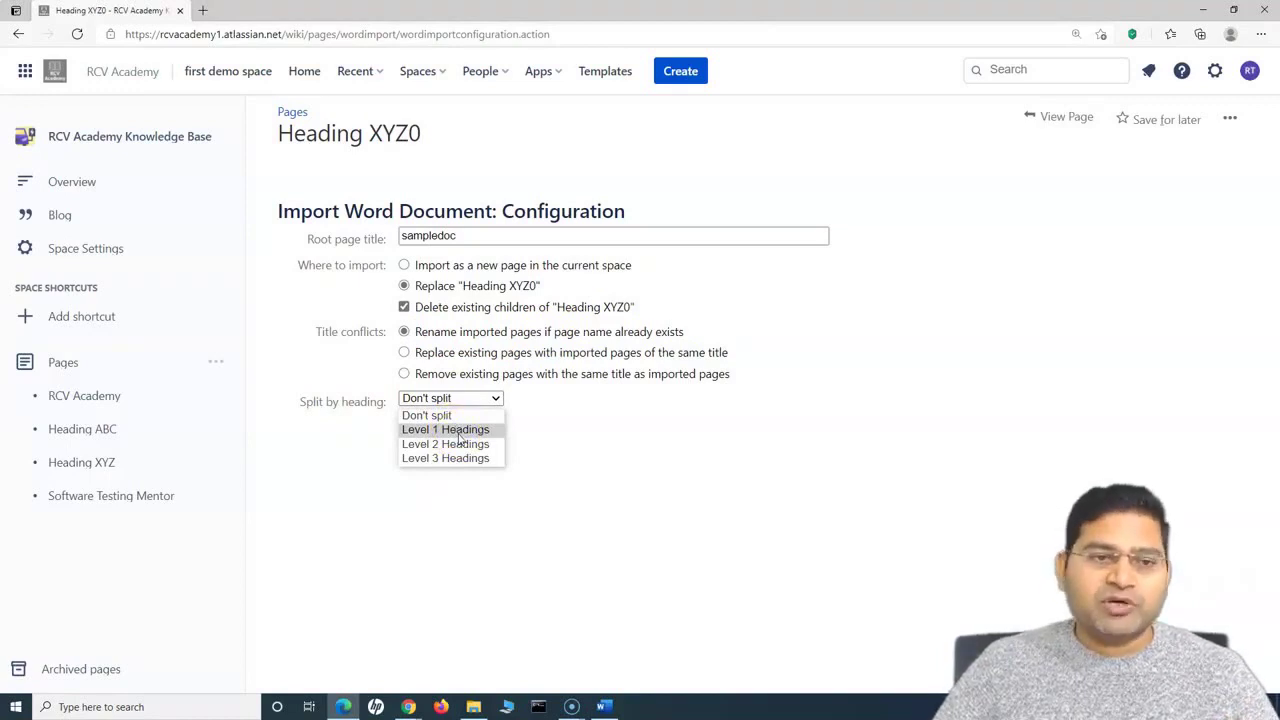
click(462, 418)
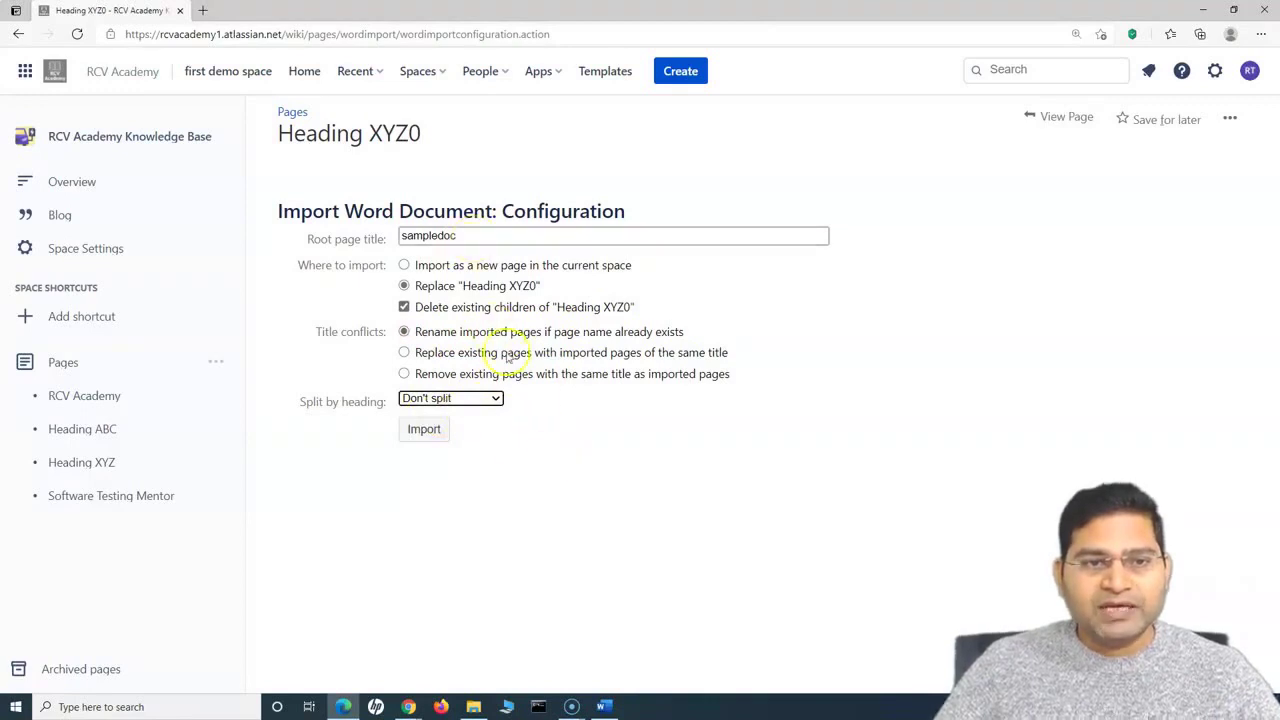
click(424, 428)
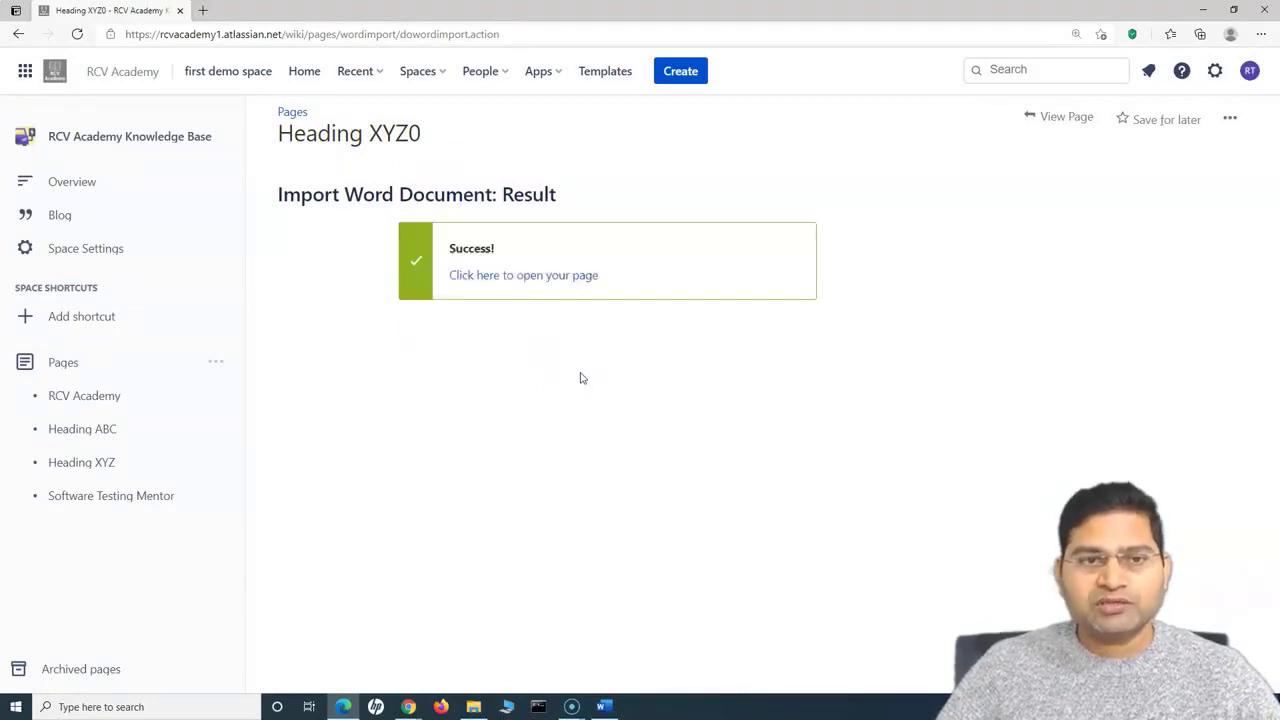
click(490, 284)
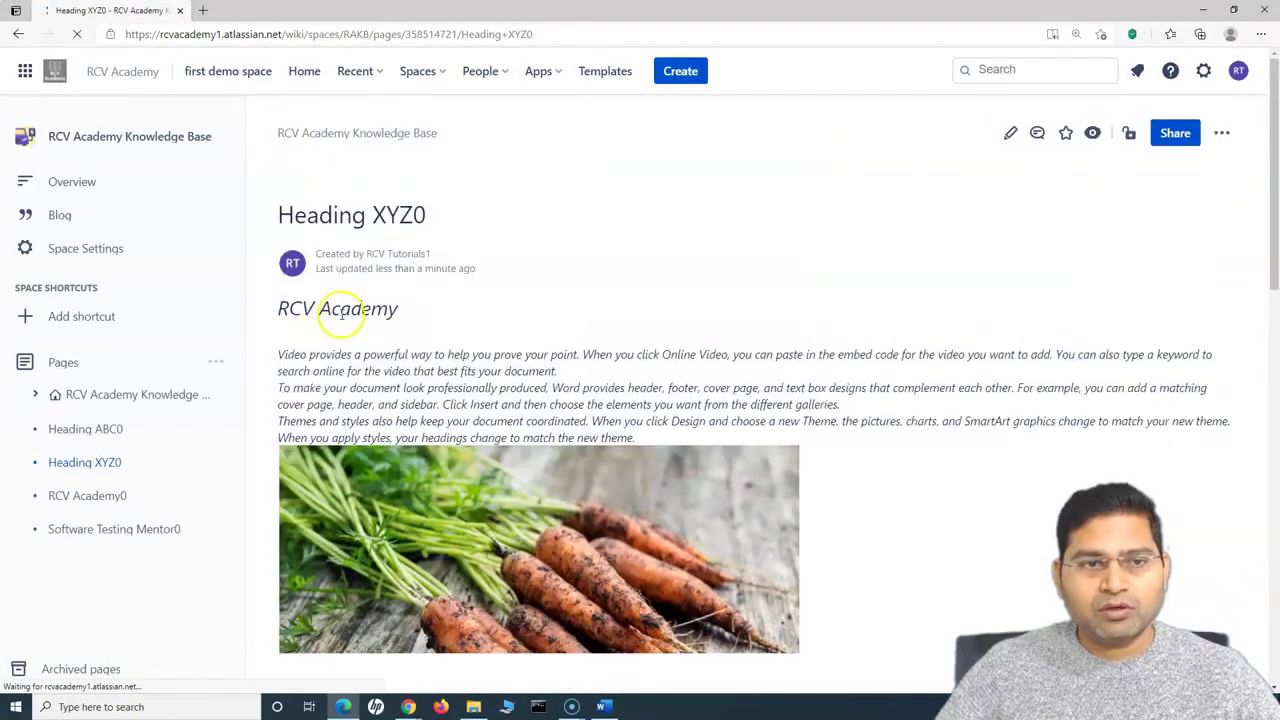
Review the replaced Heading XYZ0 page's imported text and images from beginning to end.
scroll(430, 366, down, 10)
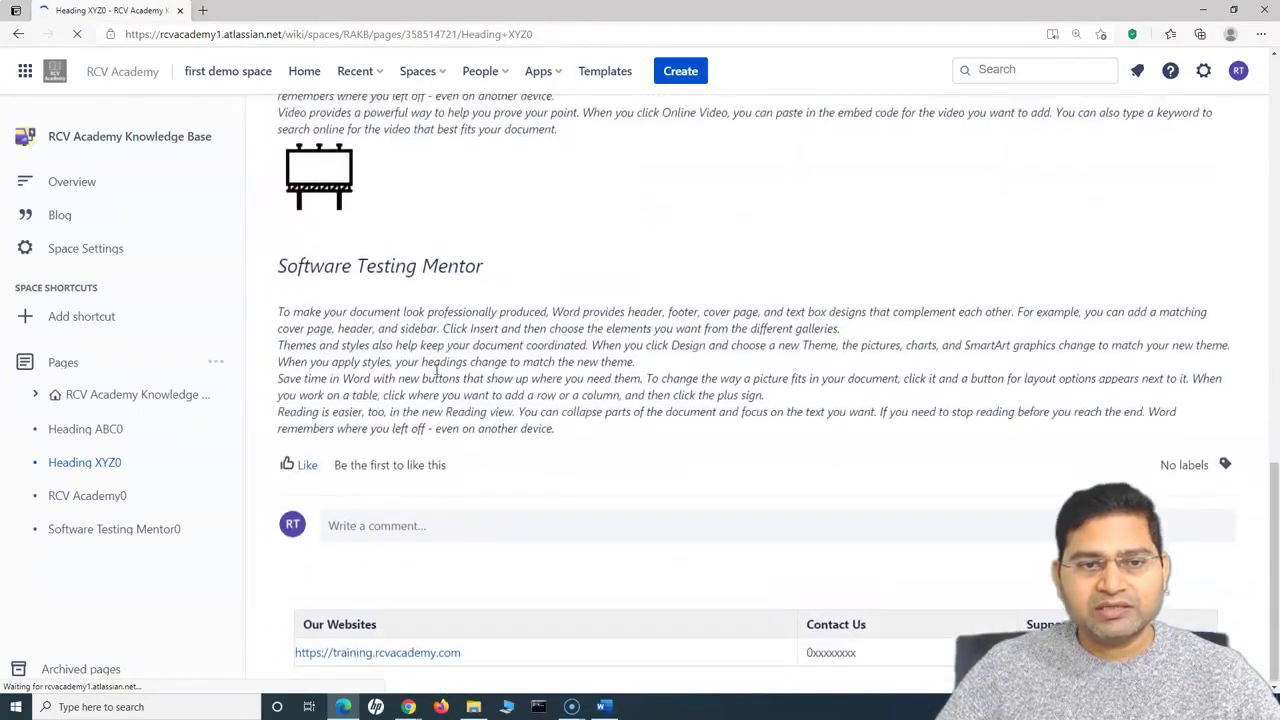
click(170, 459)
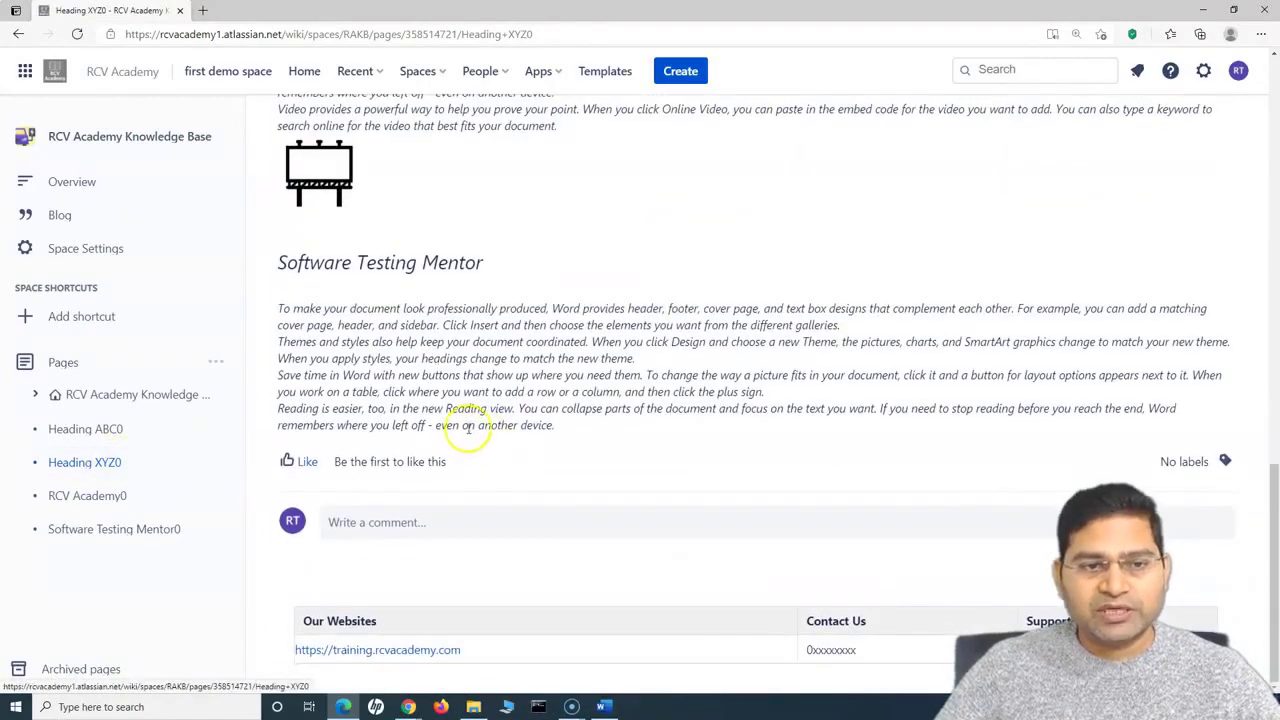
scroll(466, 423, up, 10)
scroll(550, 370, down, 1)
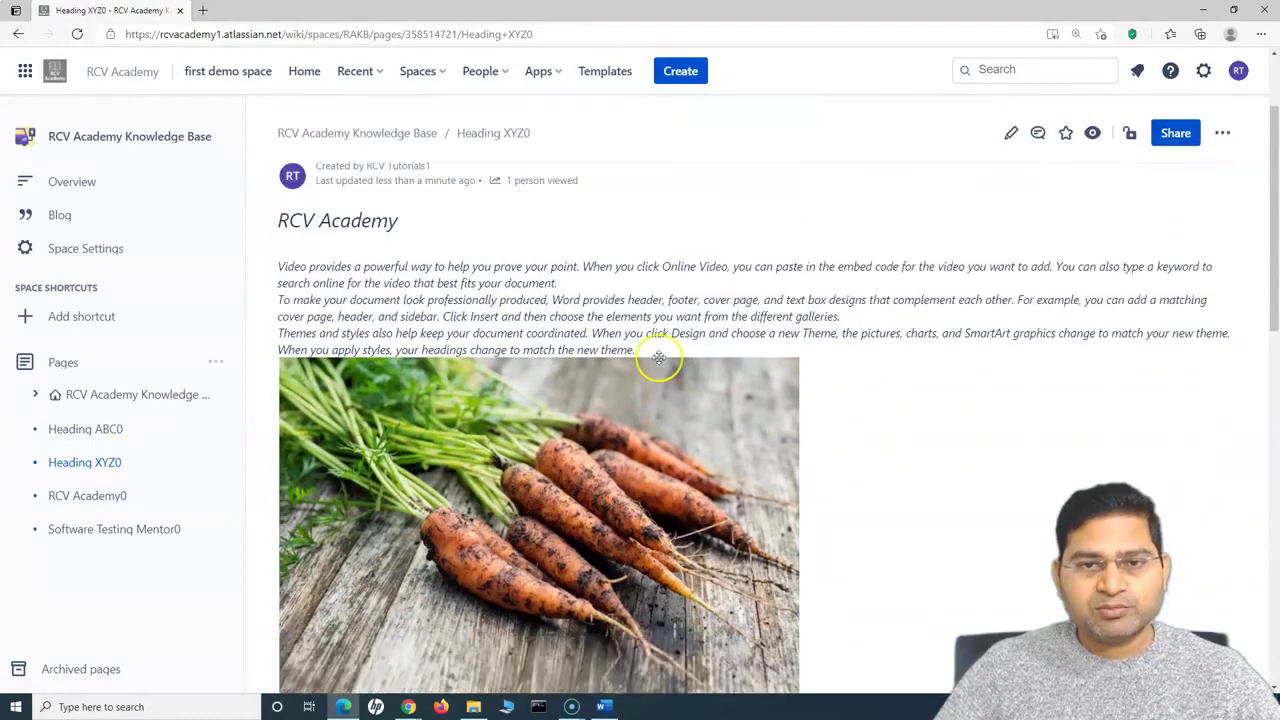
scroll(640, 357, up, 3)
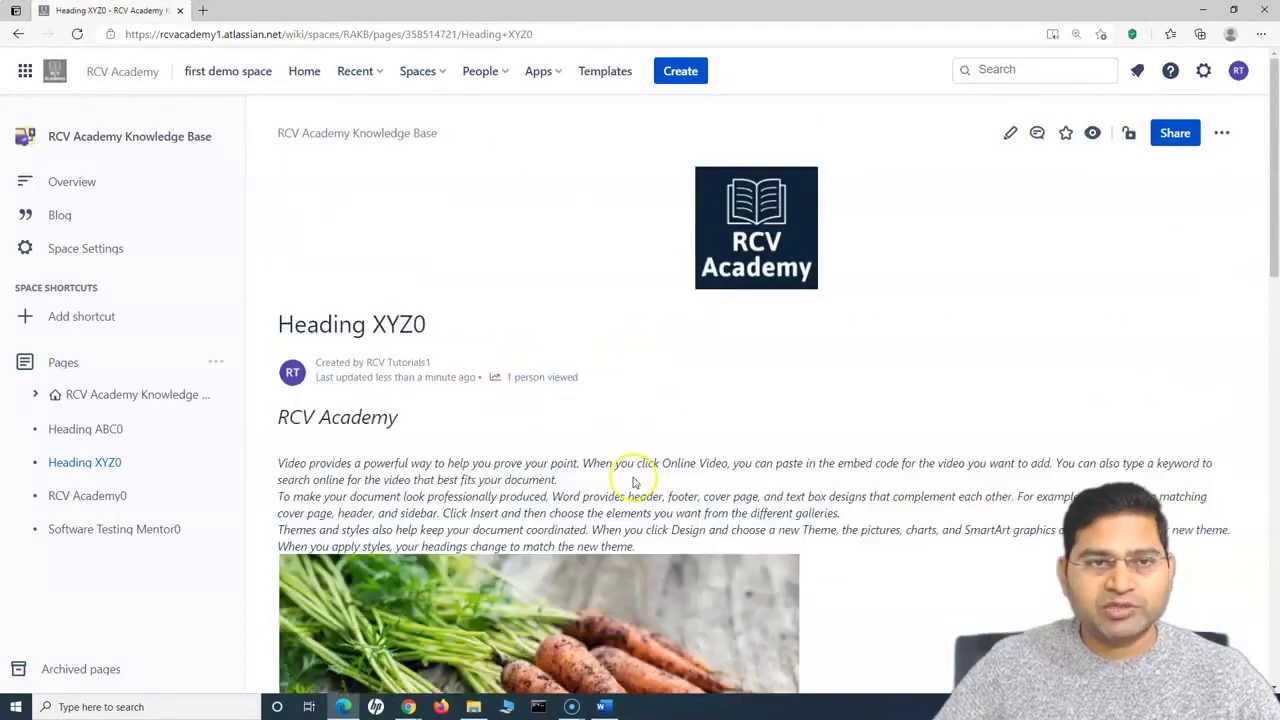
scroll(632, 483, down, 15)
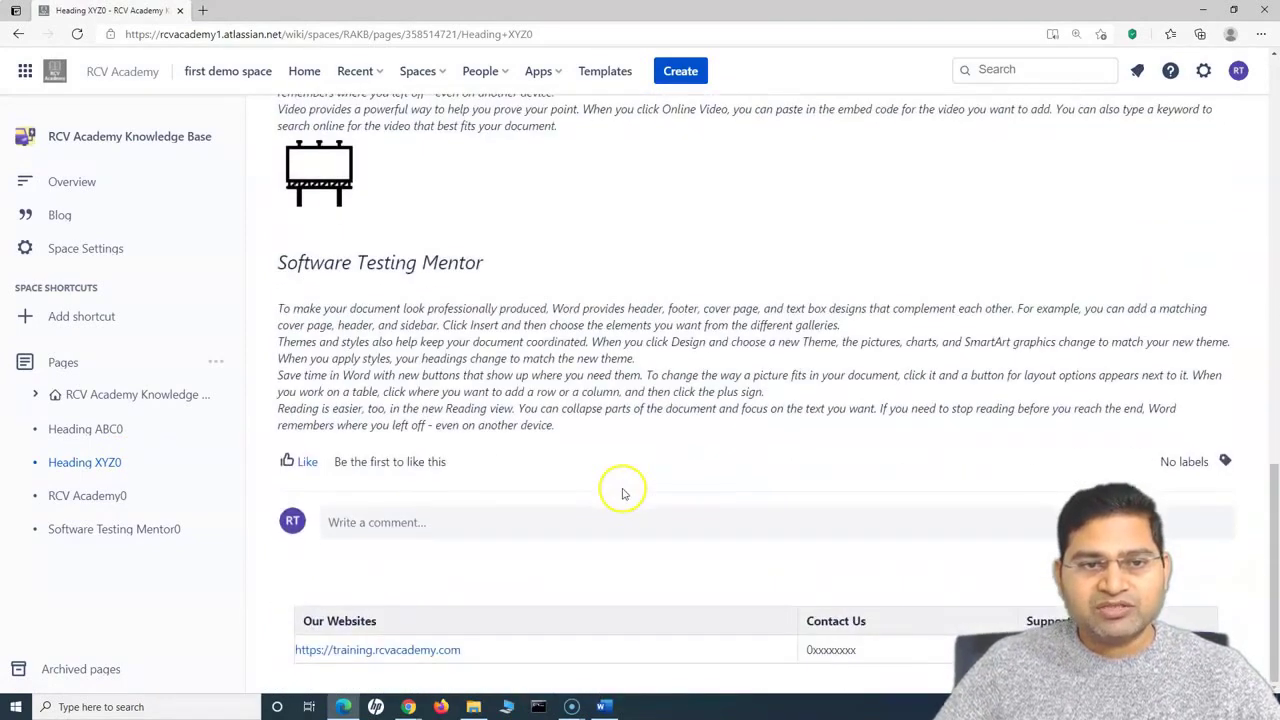
Check the original sampledoc.docx in Word against the Heading XYZ0 page in Confluence, and return to the page's beginning.
click(603, 706)
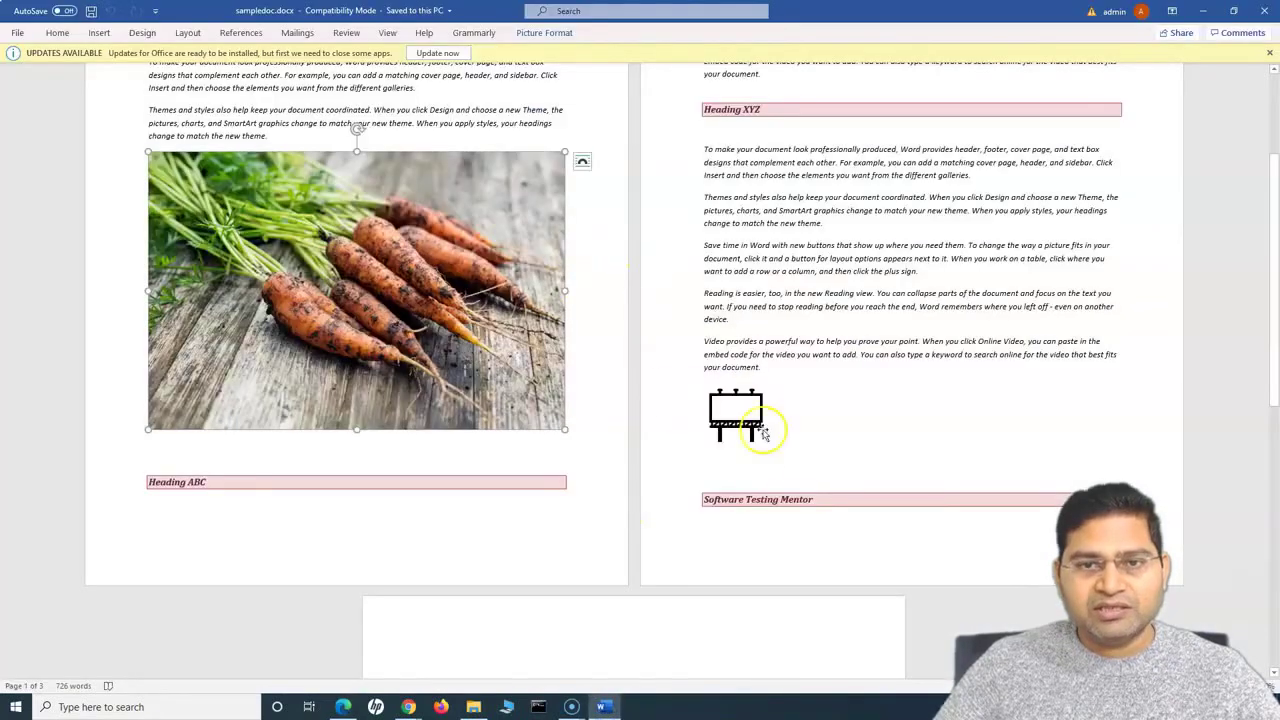
scroll(762, 430, down, 3)
scroll(750, 470, up, 5)
key(alt+Tab)
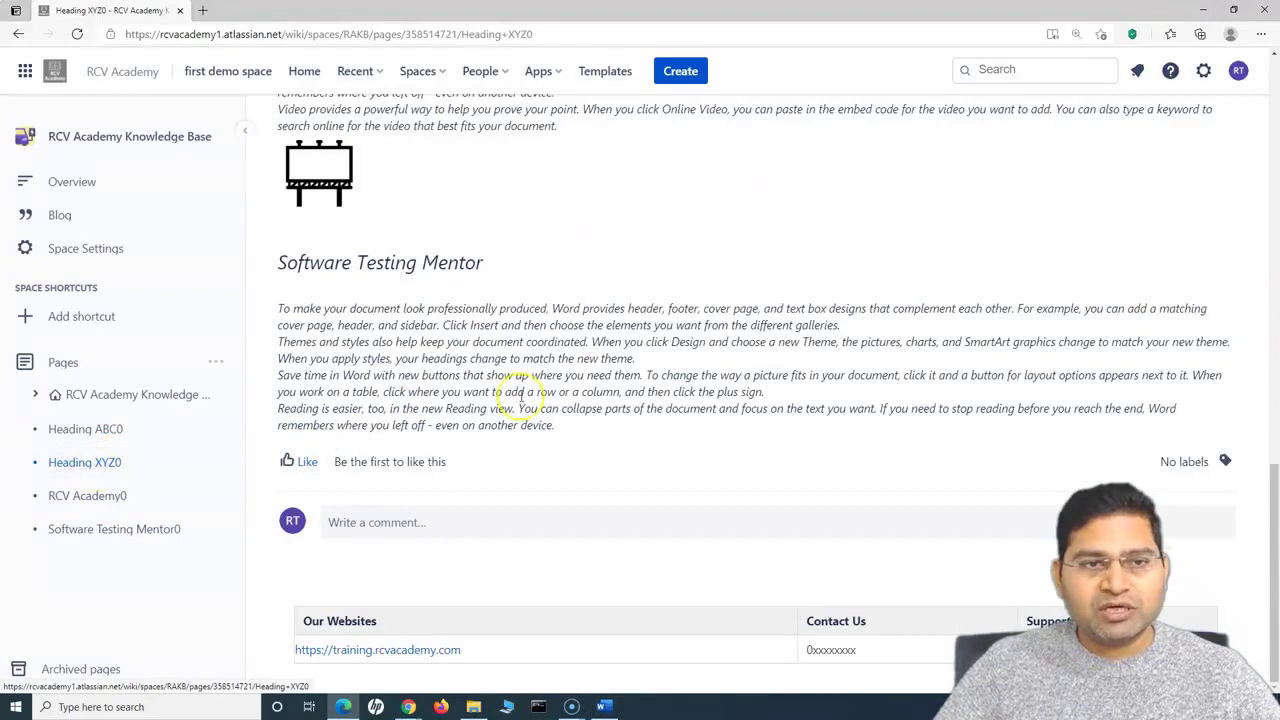
scroll(100, 466, up, 3)
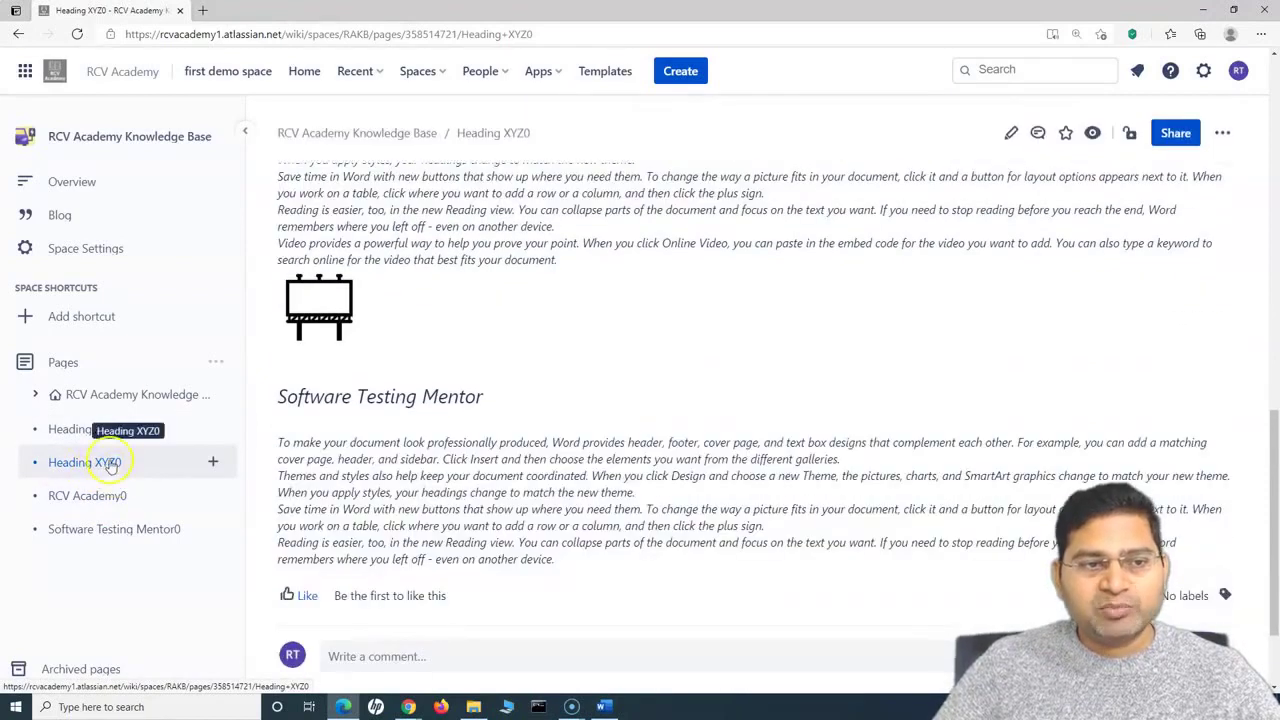
scroll(514, 470, up, 5)
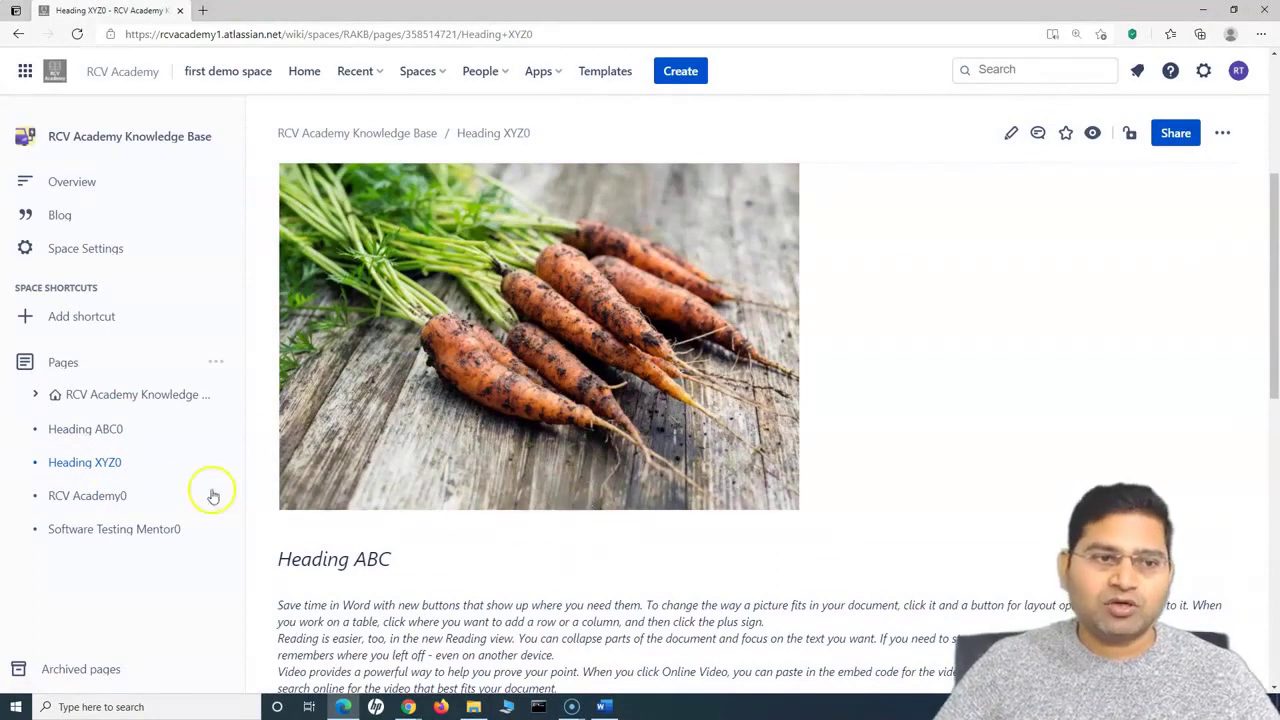
click(106, 461)
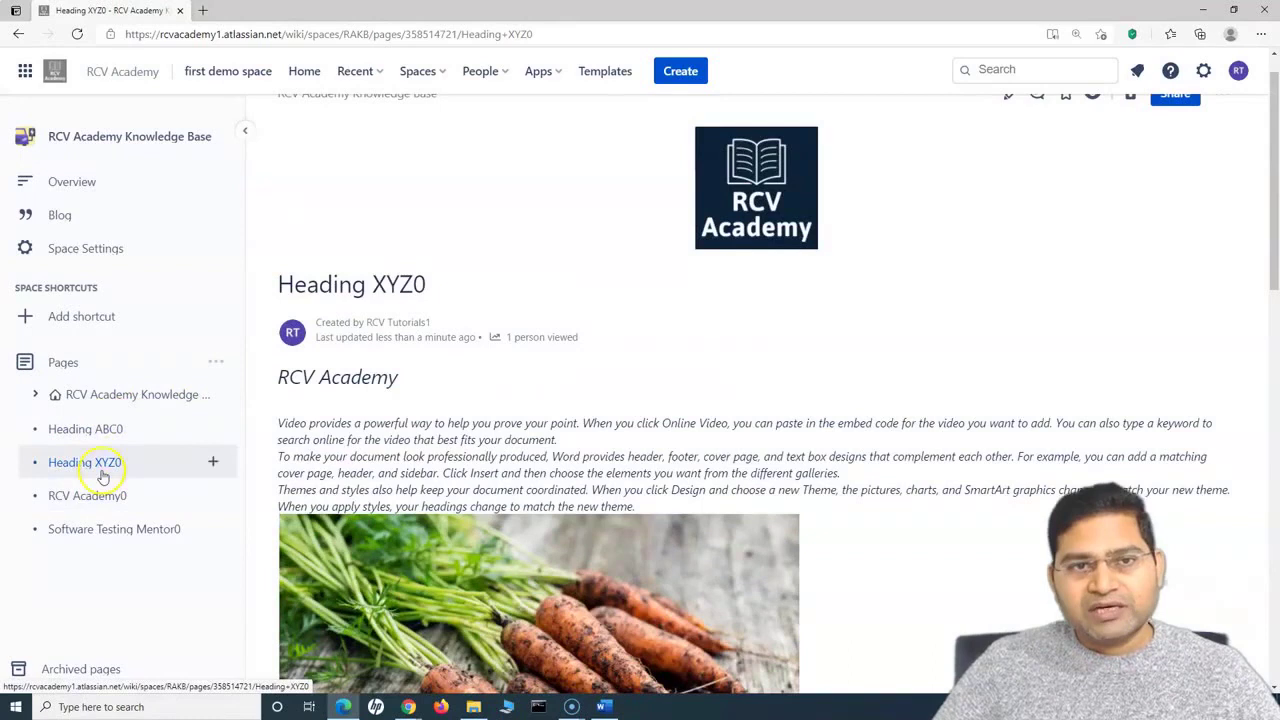
scroll(420, 515, up, 1)
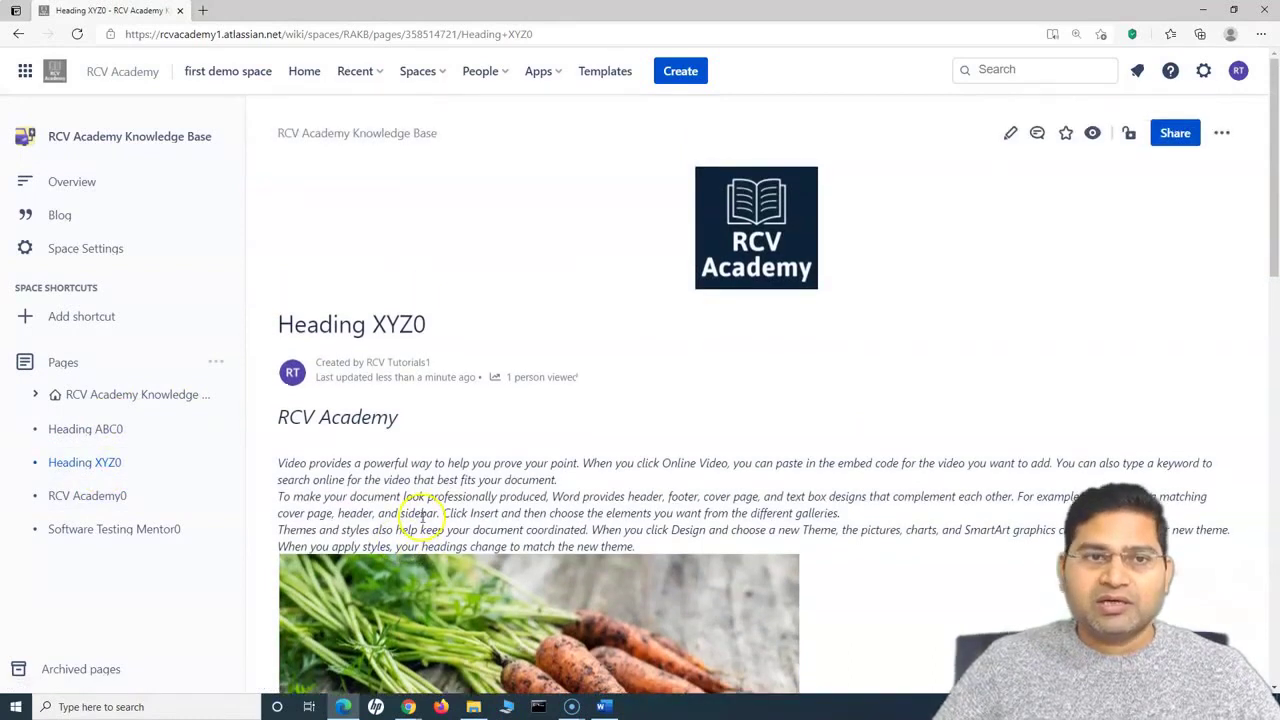